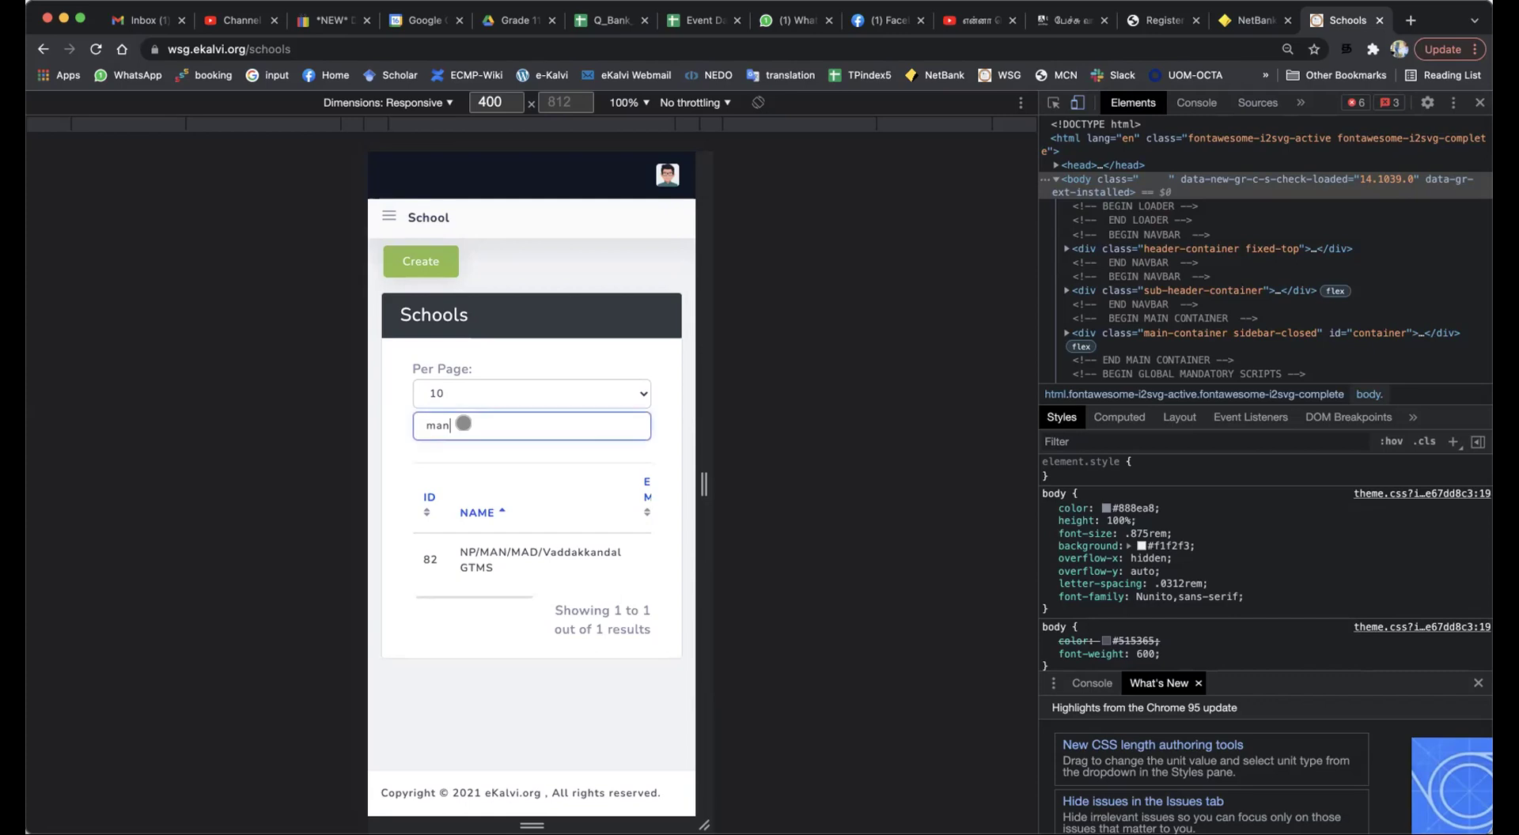
Search the schools list for "mn" in place of the previous search term.
{"action": "key", "text": "BackSpace"}
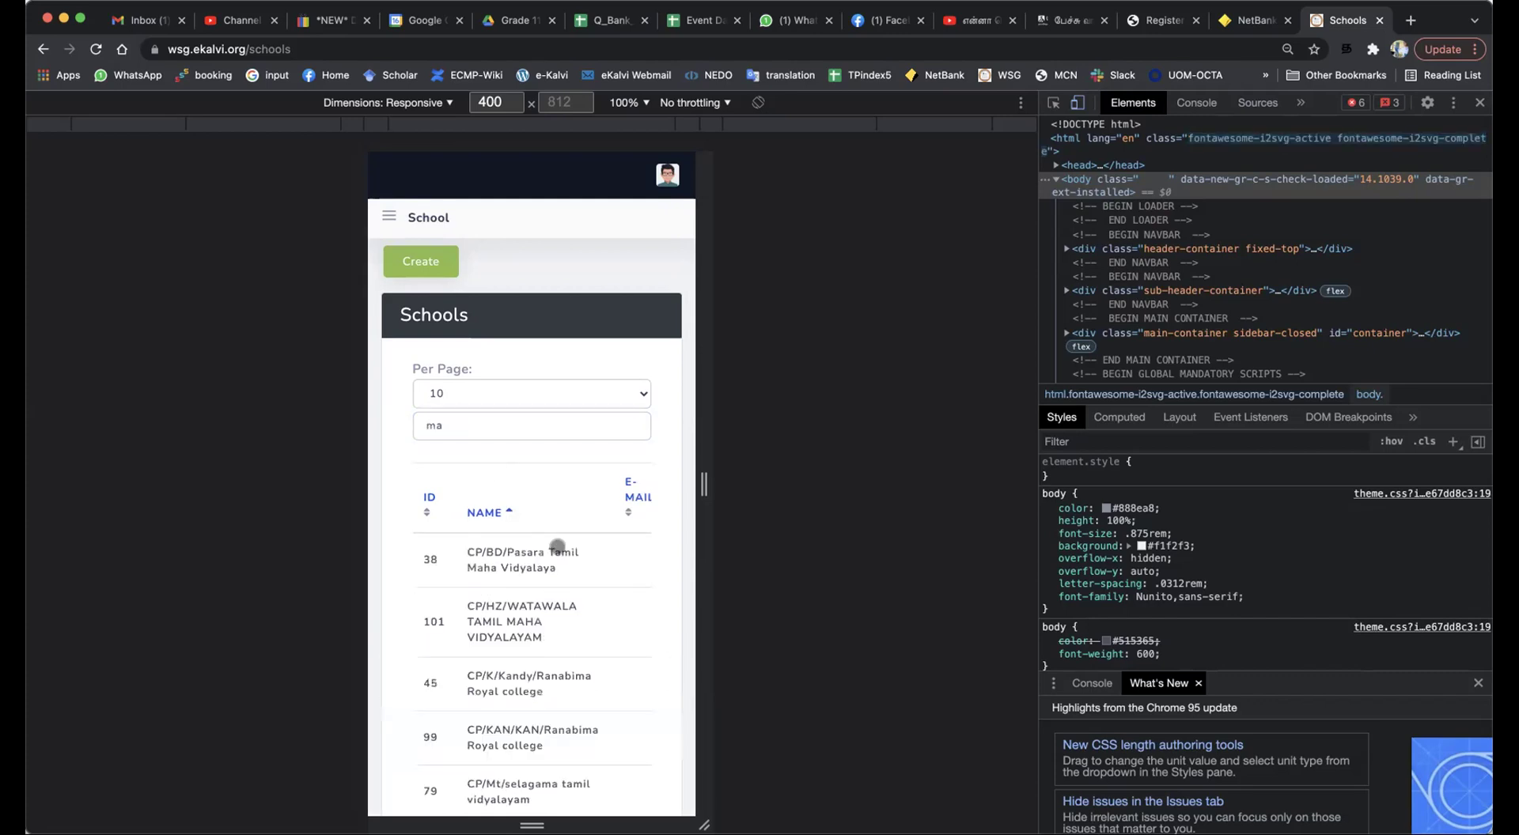
{"action": "left_click", "coordinate": [456, 420]}
{"action": "key", "text": "BackSpace"}
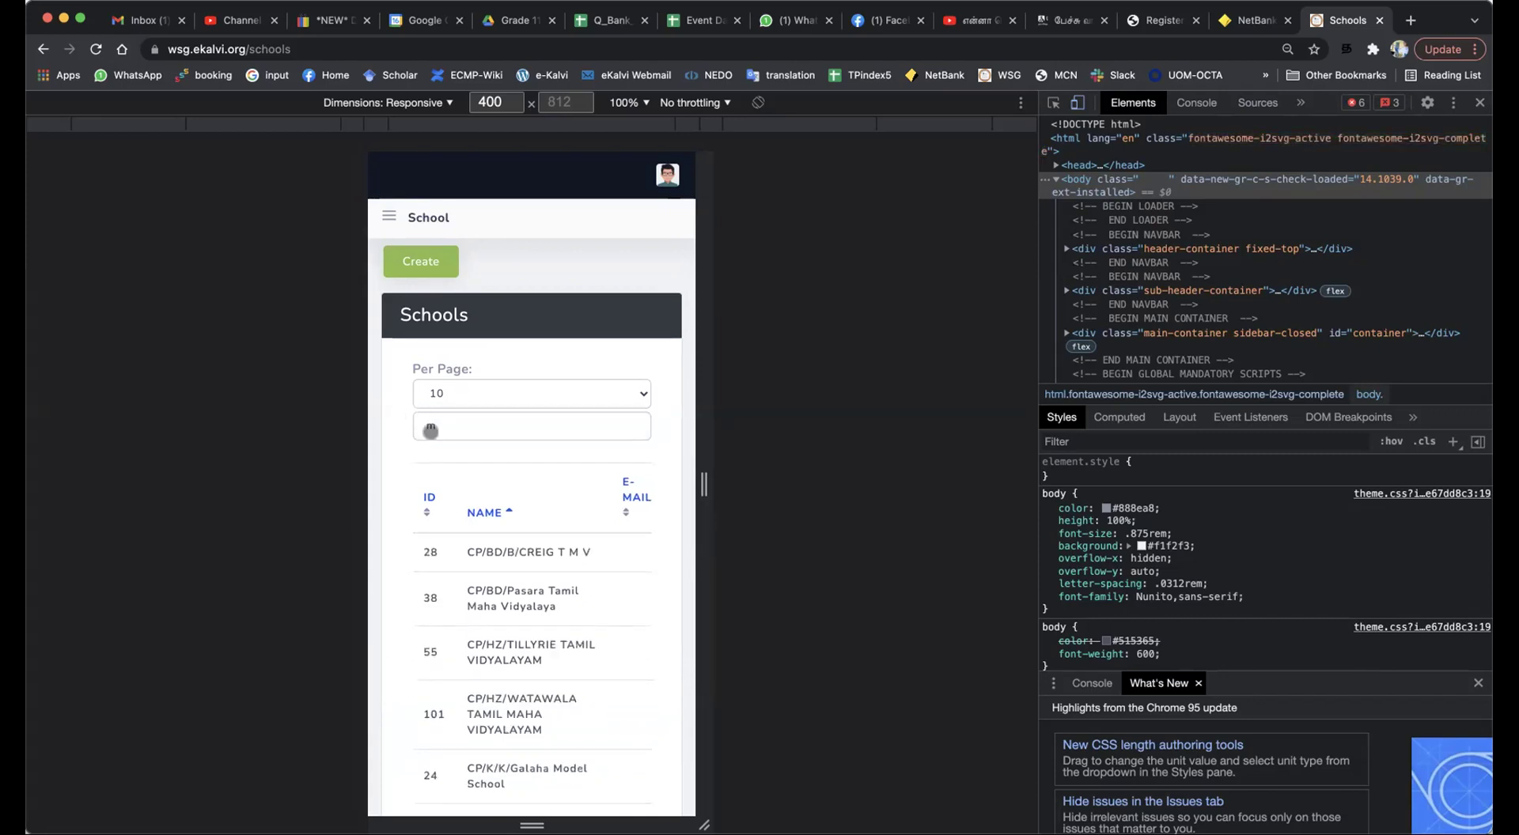
{"action": "left_click", "coordinate": [456, 425]}
{"action": "type", "text": "n"}
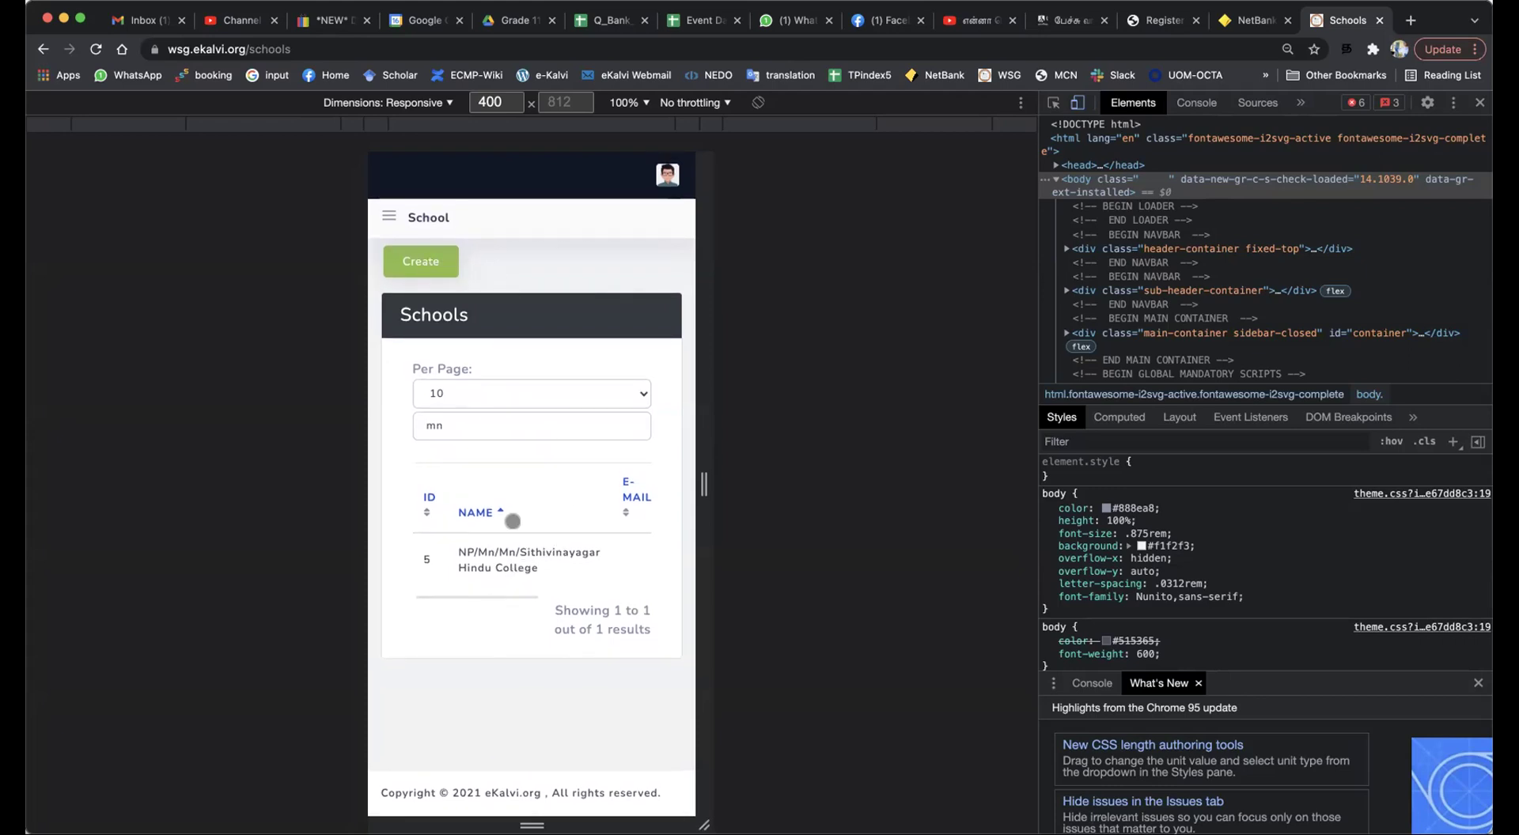
Turn off the mobile device emulation and close the developer tools to show the desktop layout.
{"action": "left_click", "coordinate": [389, 213]}
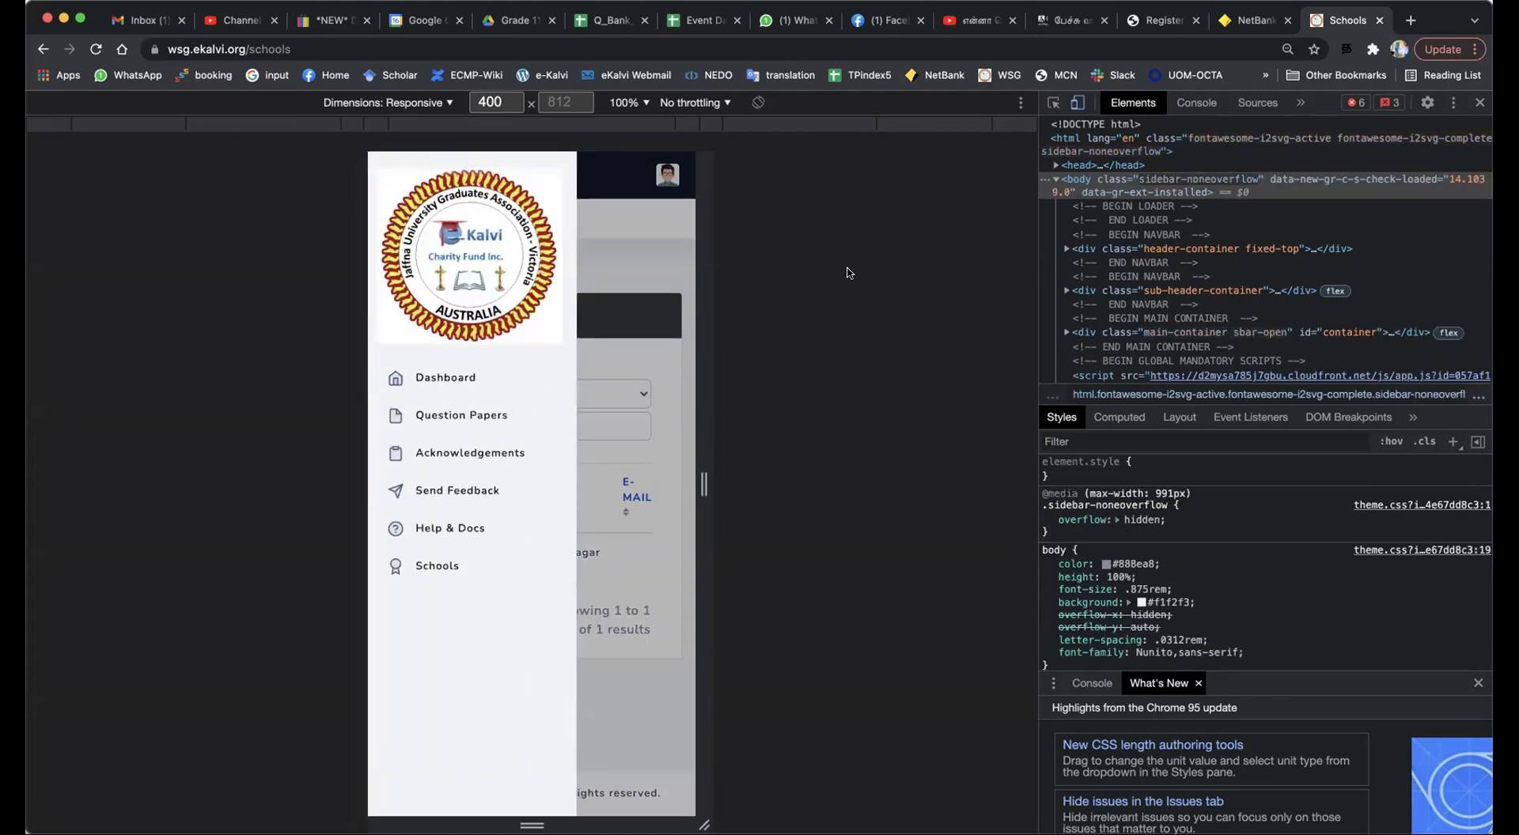
{"action": "left_click", "coordinate": [1076, 103]}
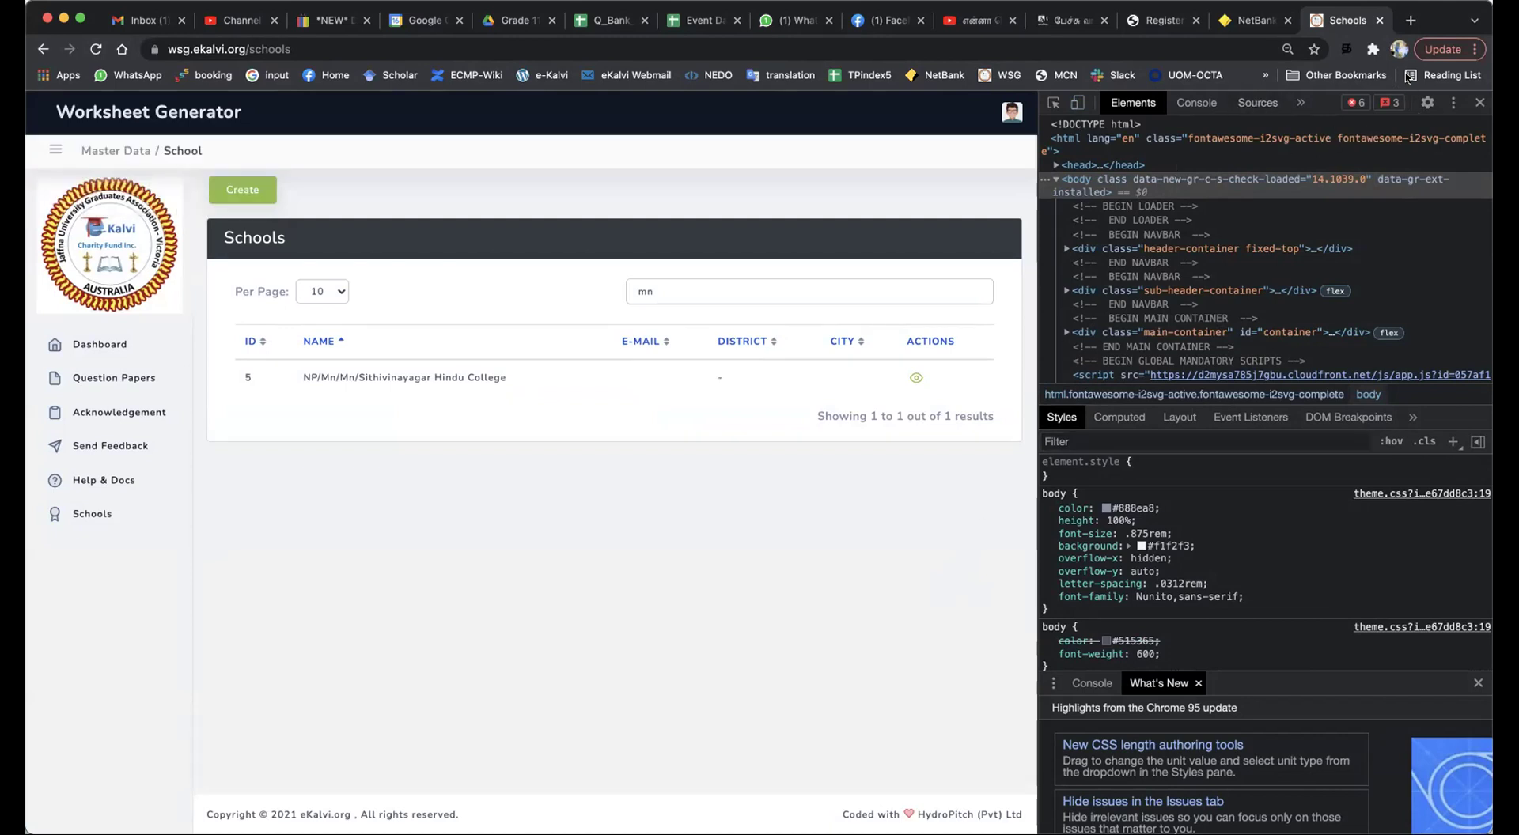
{"action": "left_click", "coordinate": [1479, 102]}
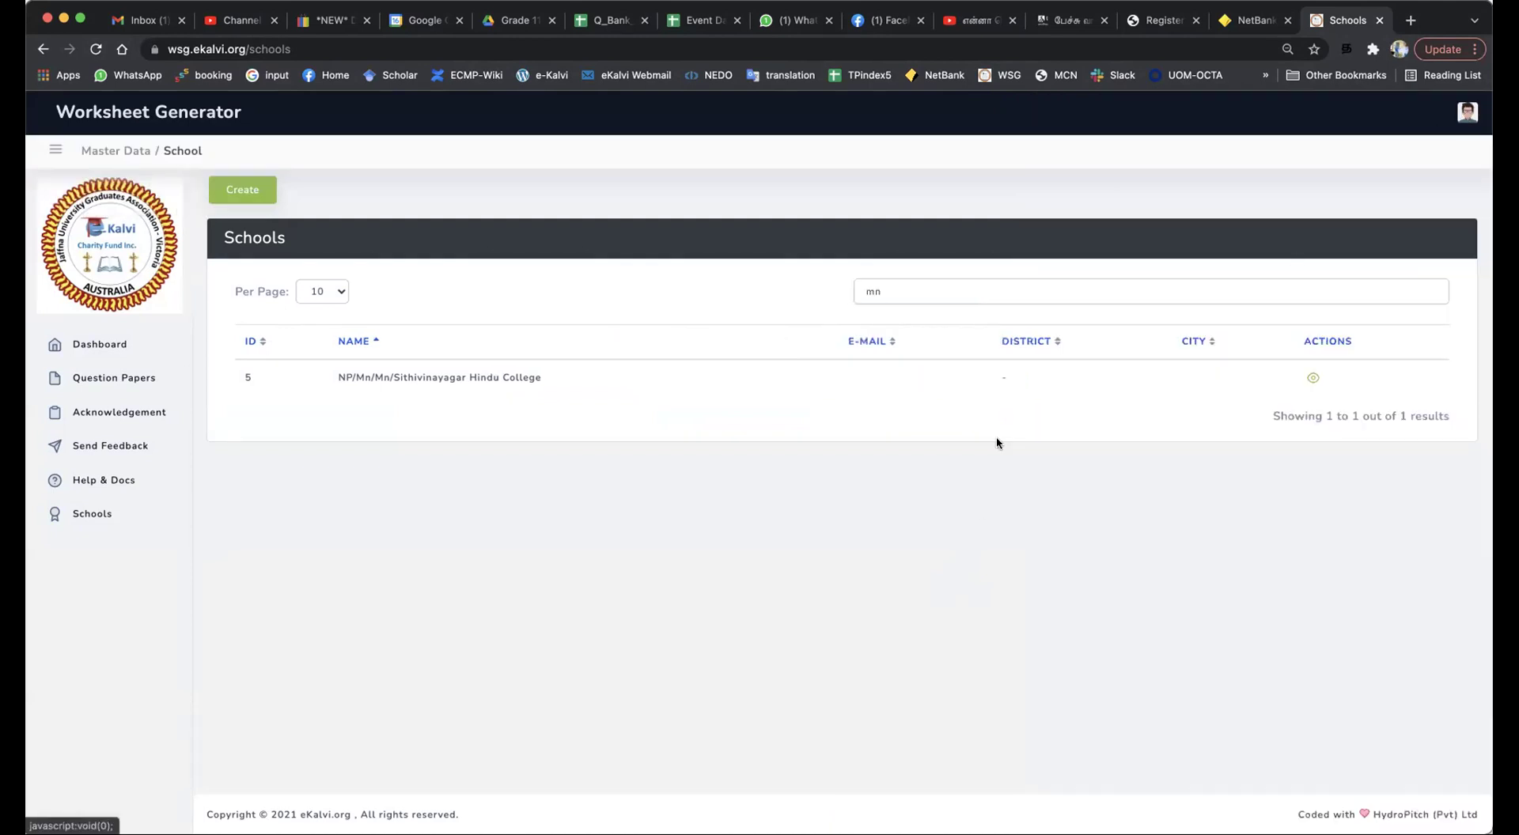
Open the dashboard and look over the fields of the Generate Paper form.
{"action": "left_click", "coordinate": [108, 345]}
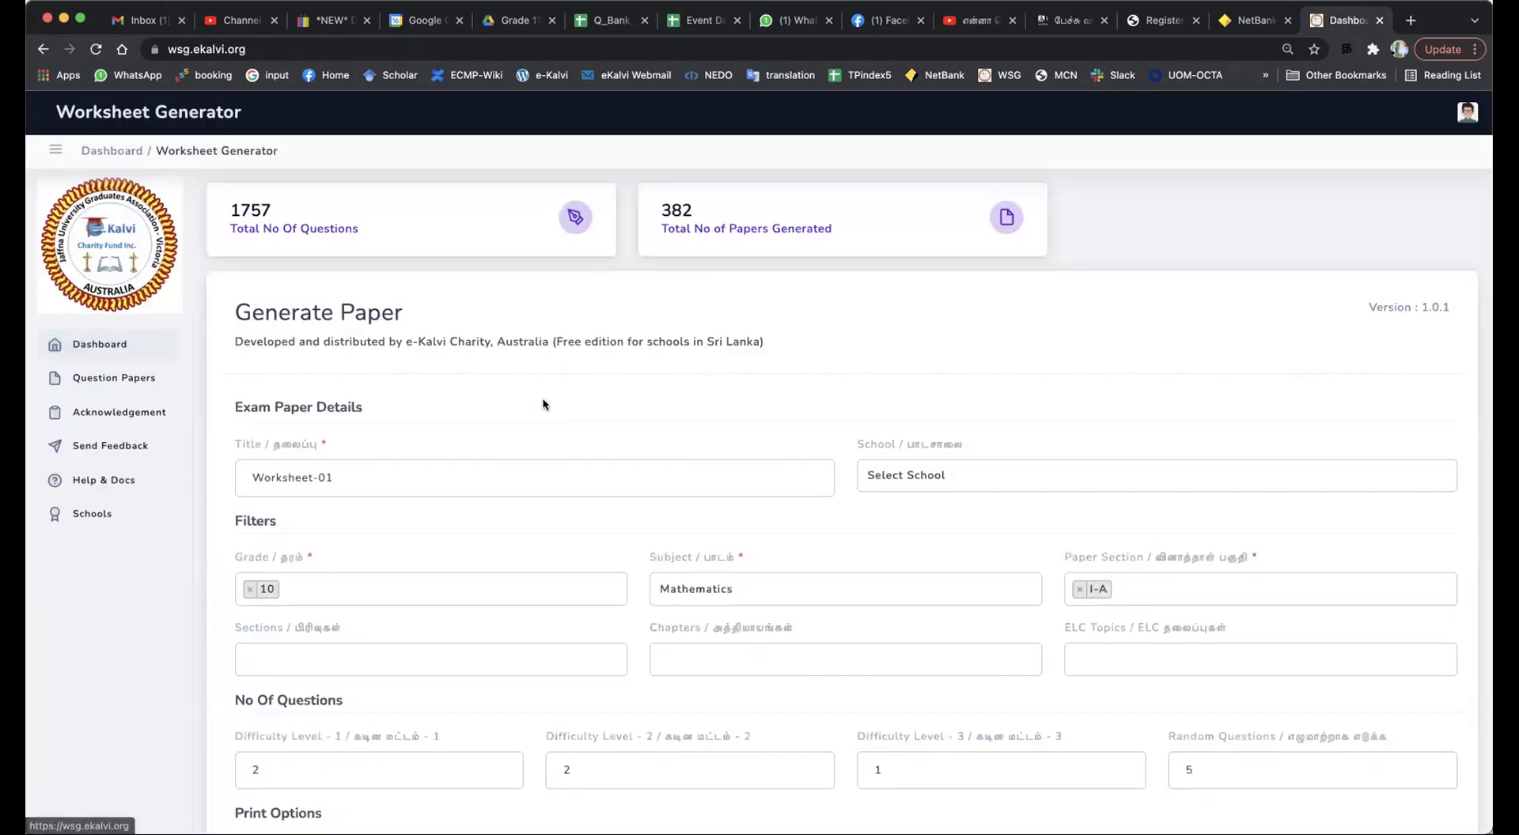
{"action": "scroll", "coordinate": [543, 400], "scroll_direction": "down", "scroll_amount": 4}
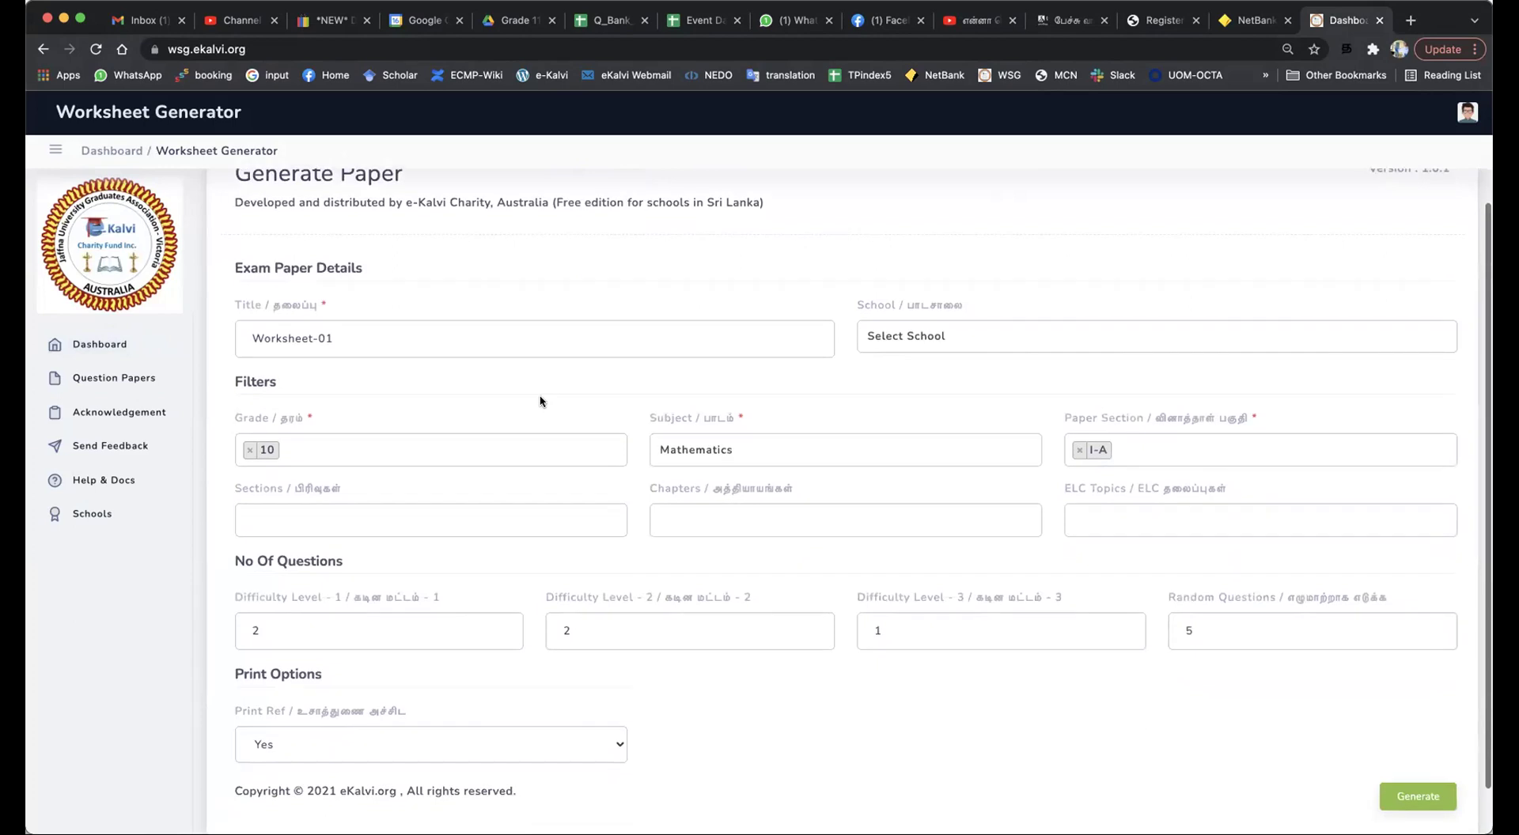
{"action": "scroll", "coordinate": [540, 403], "scroll_direction": "down", "scroll_amount": 1}
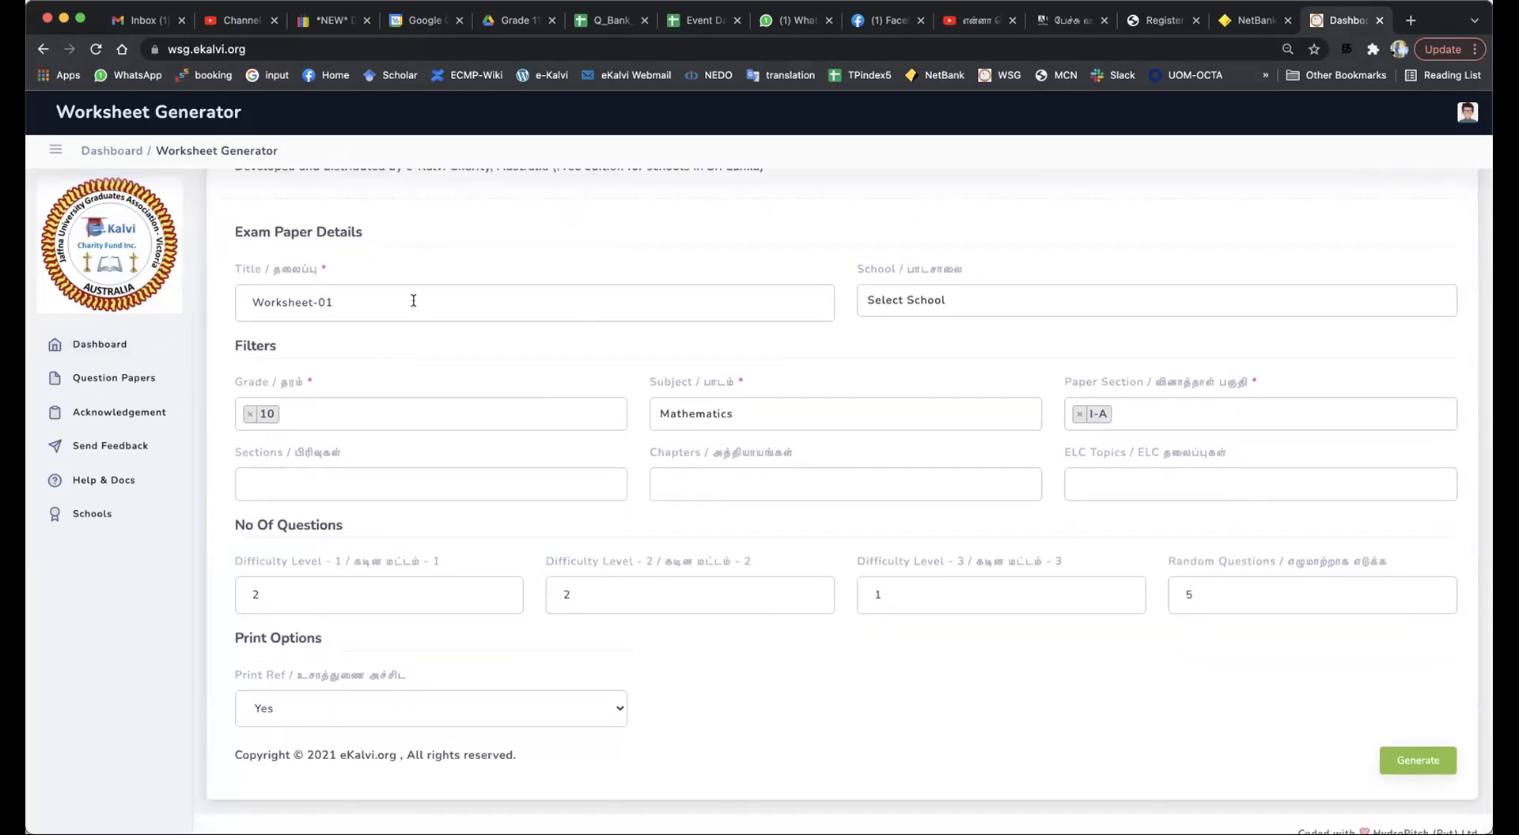
{"action": "scroll", "coordinate": [413, 302], "scroll_direction": "up", "scroll_amount": 4}
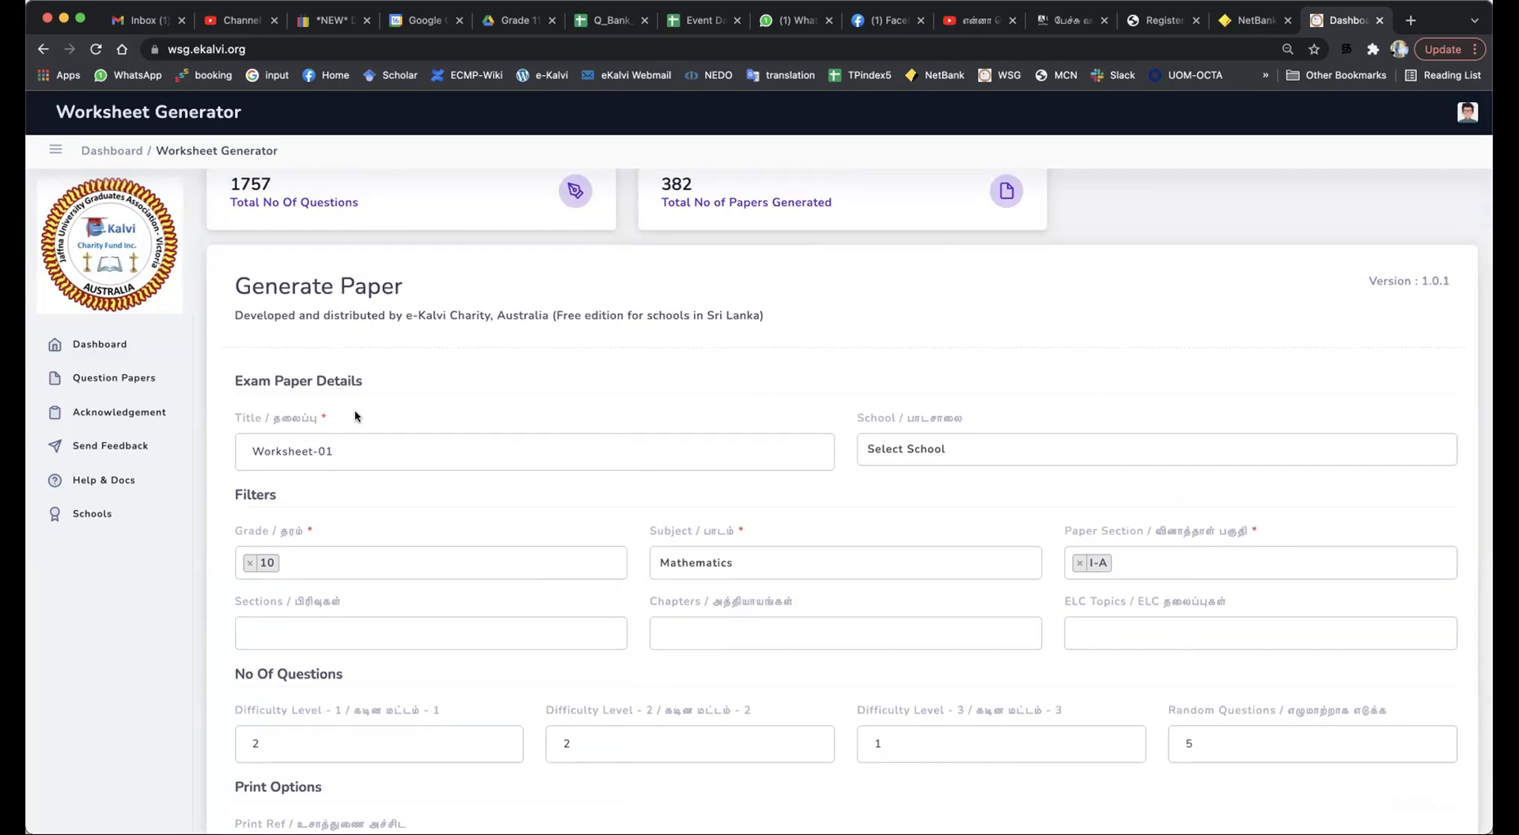
{"action": "scroll", "coordinate": [555, 456], "scroll_direction": "down", "scroll_amount": 1}
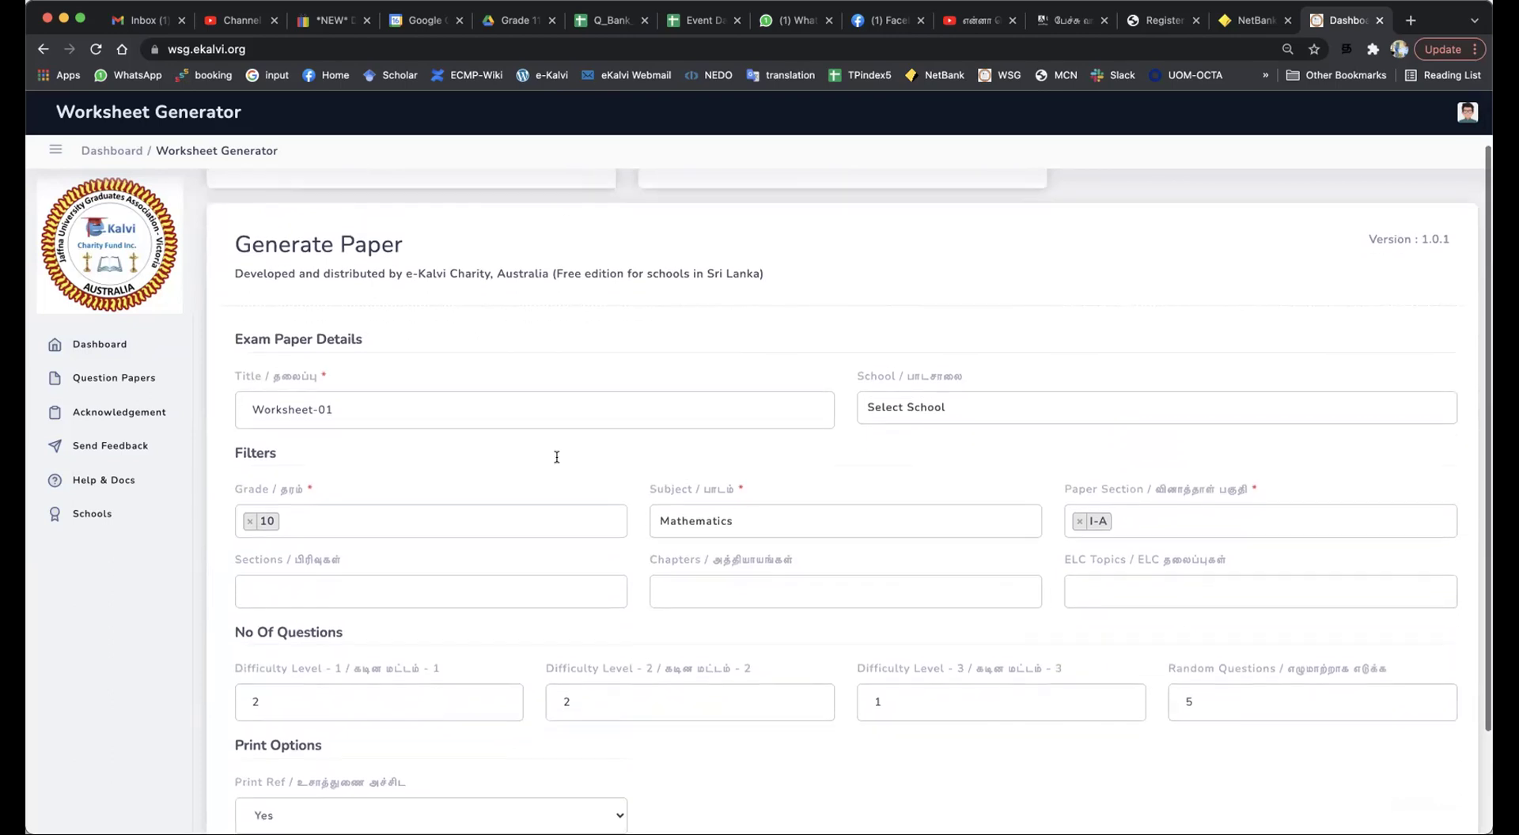
{"action": "scroll", "coordinate": [556, 457], "scroll_direction": "up", "scroll_amount": 2}
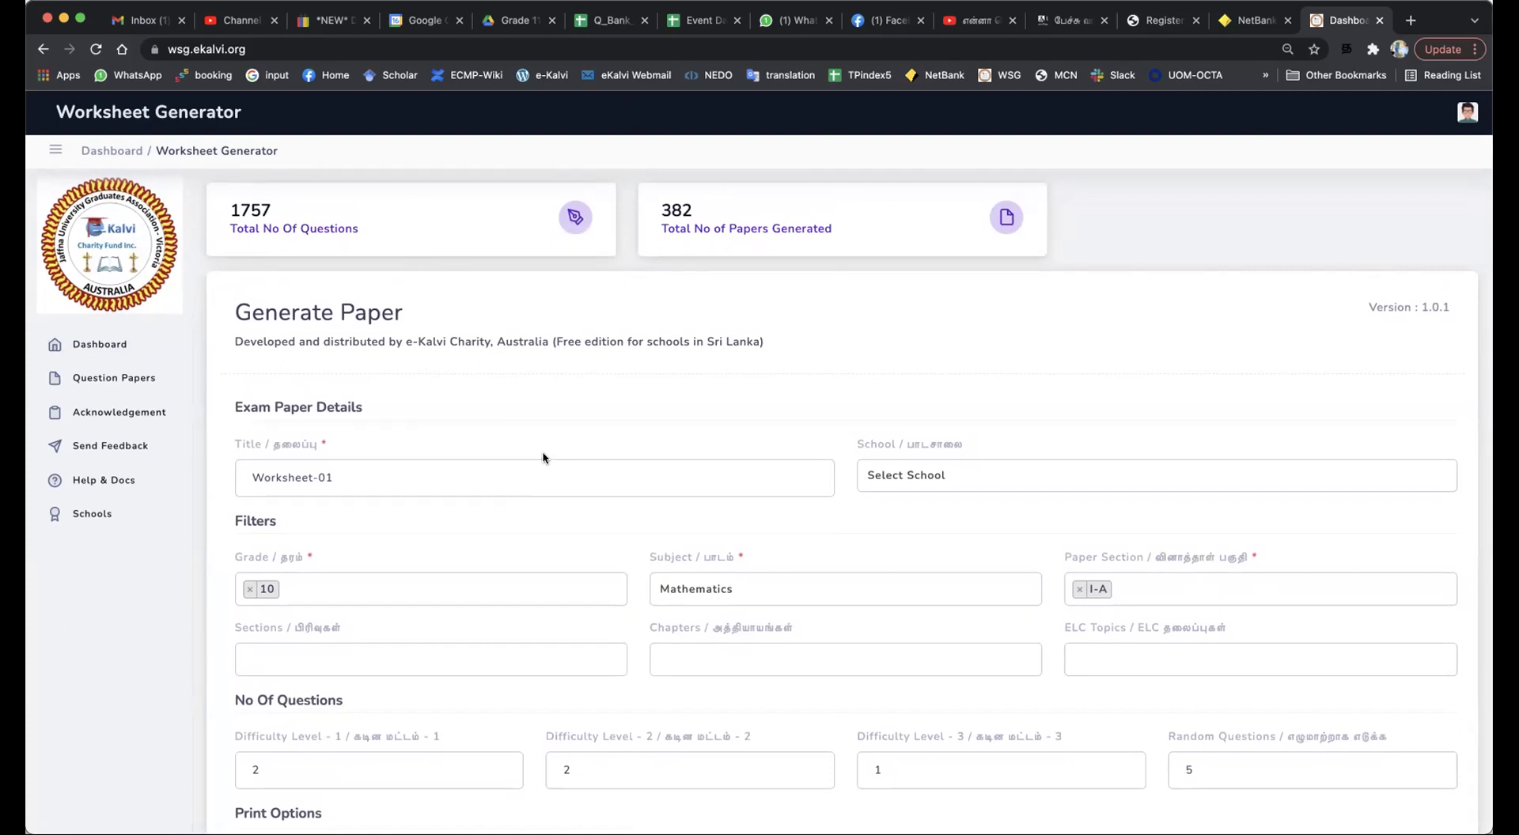
Replace the paper title with "கணிதம் 11- 16/11/2021-பயிற்சி 01", using Tamil transliteration input.
{"action": "left_click", "coordinate": [400, 473]}
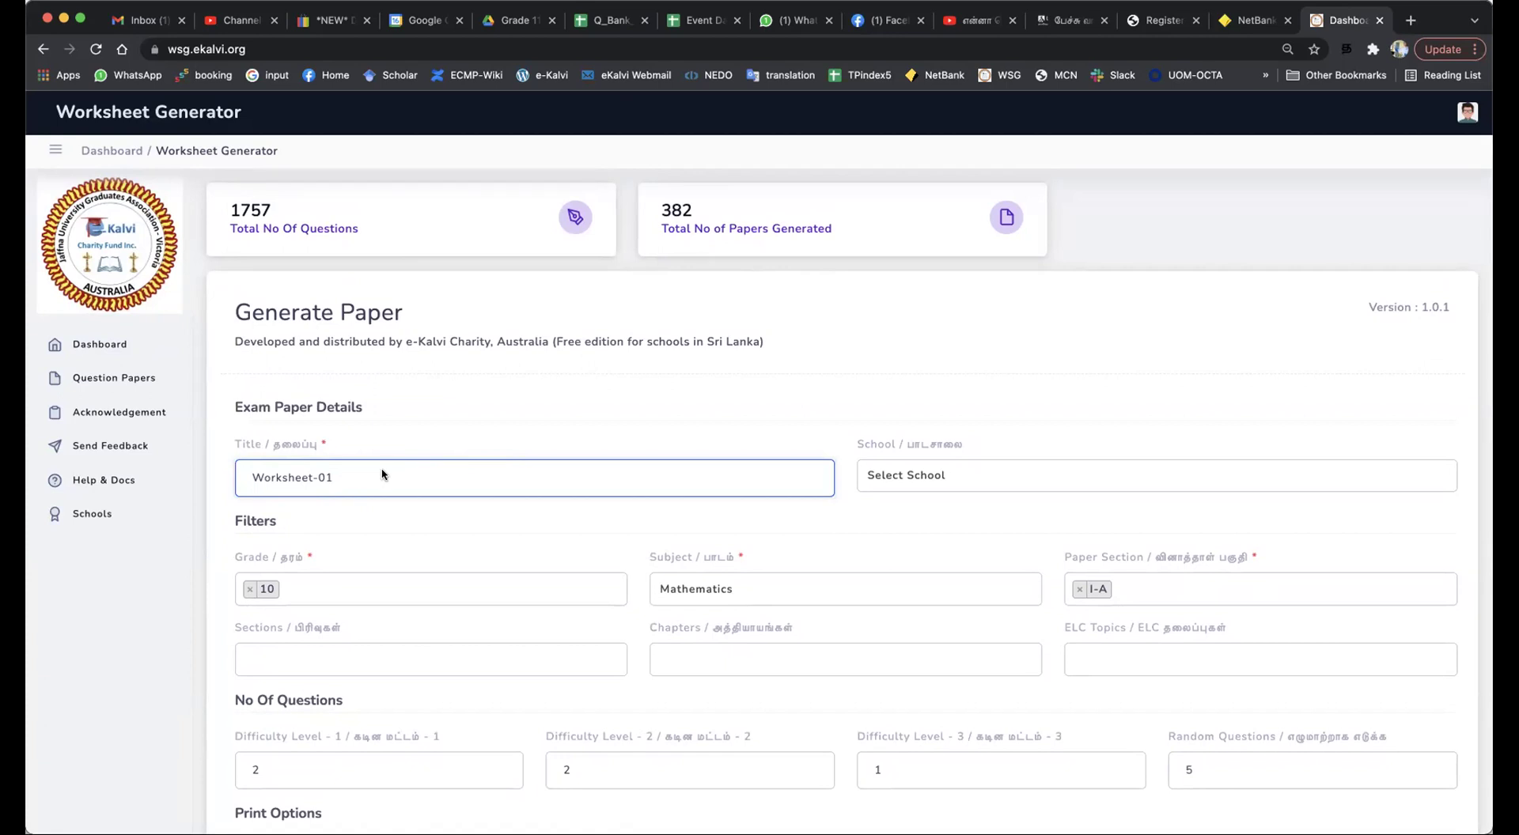
{"action": "left_click", "coordinate": [1261, 82]}
{"action": "key", "text": "BackSpace"}
{"action": "key", "text": "BackSpace"}
{"action": "key", "text": "BackSpace"}
{"action": "key", "text": "BackSpace"}
{"action": "key", "text": "BackSpace"}
{"action": "key", "text": "BackSpace"}
{"action": "key", "text": "BackSpace"}
{"action": "key", "text": "BackSpace"}
{"action": "key", "text": "BackSpace"}
{"action": "key", "text": "BackSpace"}
{"action": "key", "text": "BackSpace"}
{"action": "type", "text": "kanitham "}
{"action": "type", "text": "1"}
{"action": "type", "text": "1"}
{"action": "type", "text": "- "}
{"action": "type", "text": "16"}
{"action": "type", "text": "/"}
{"action": "type", "text": "11/"}
{"action": "type", "text": "2021-"}
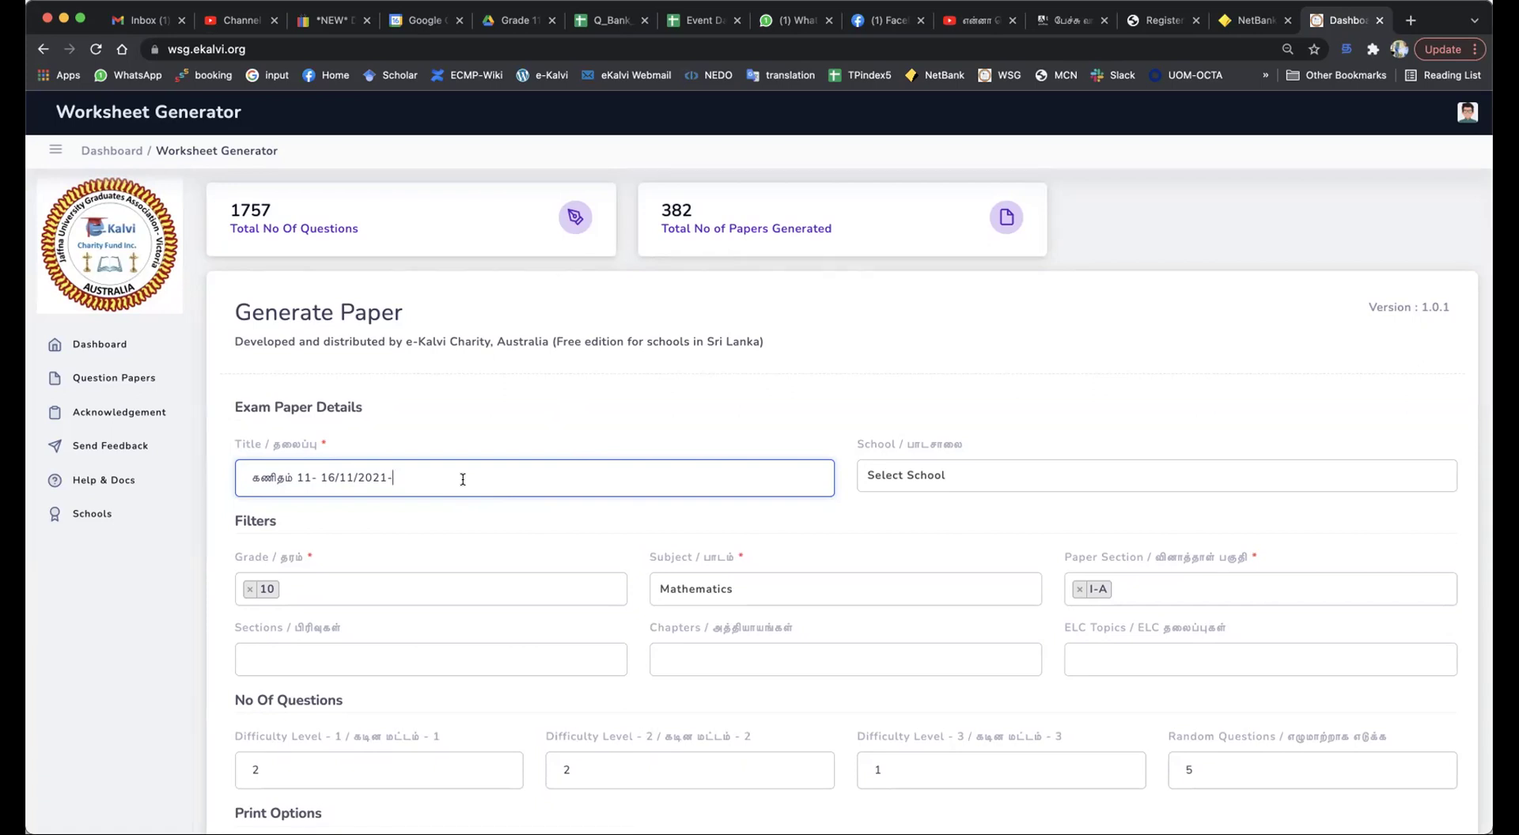
{"action": "type", "text": "payir"}
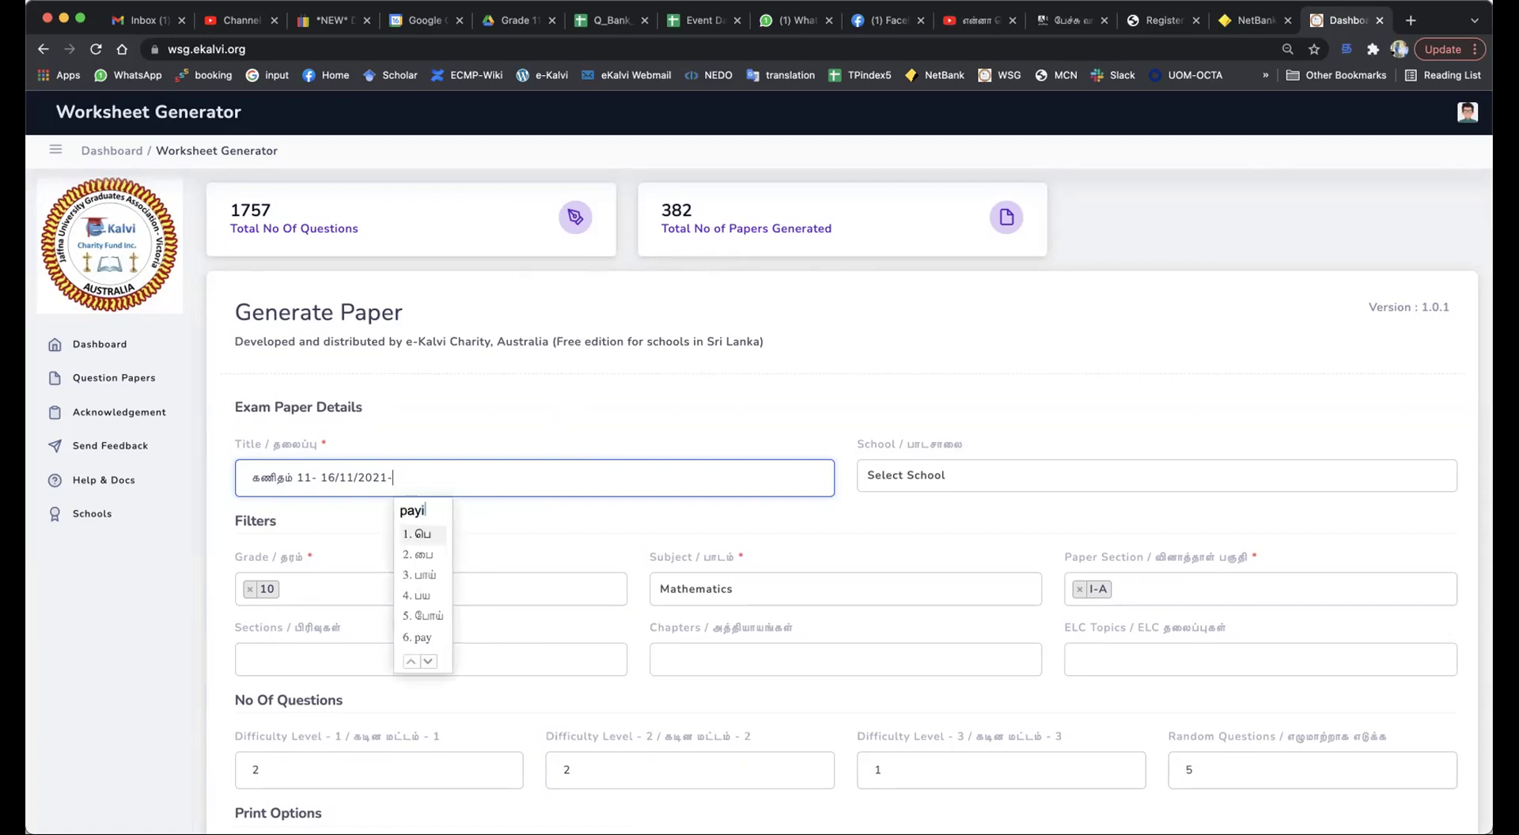
{"action": "type", "text": "chi "}
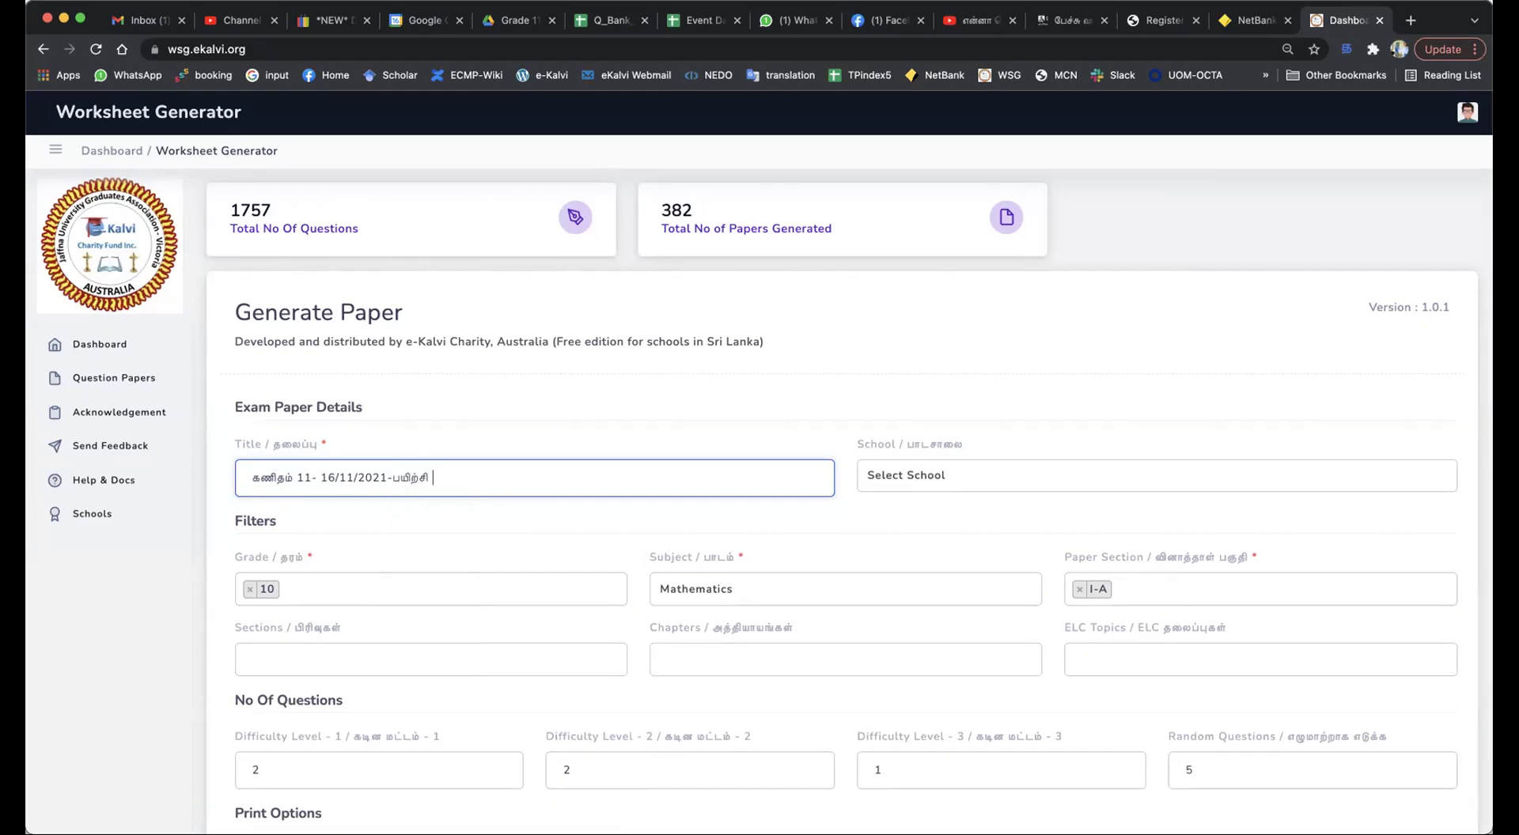
{"action": "type", "text": "01"}
Turn off Tamil input and choose NP/Mn/Mn/Sithivinayagar Hindu College as the school by searching for "mn".
{"action": "scroll", "coordinate": [467, 475], "scroll_direction": "down", "scroll_amount": 2}
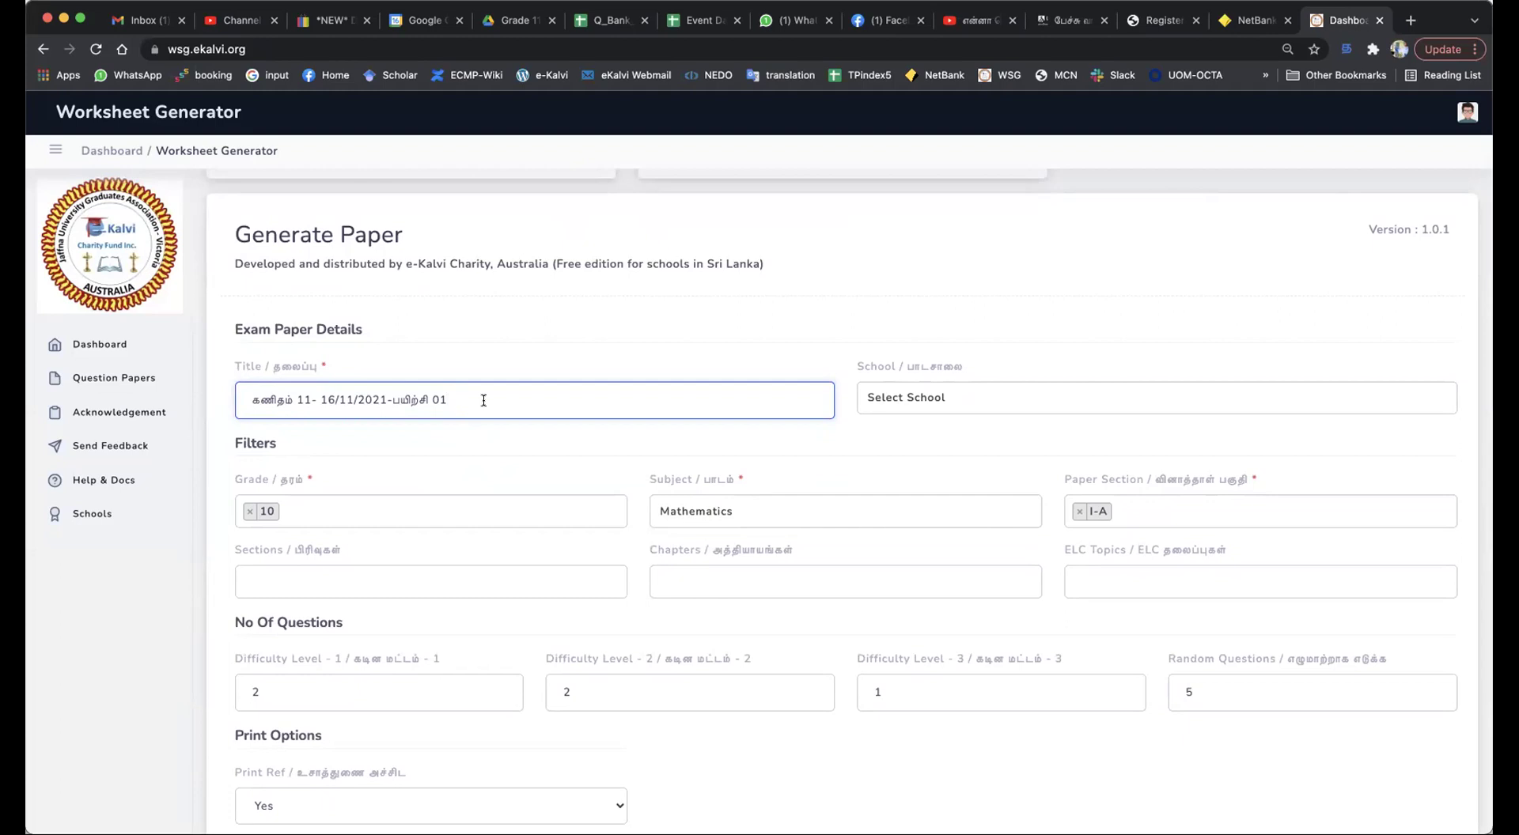
{"action": "left_click", "coordinate": [1037, 398]}
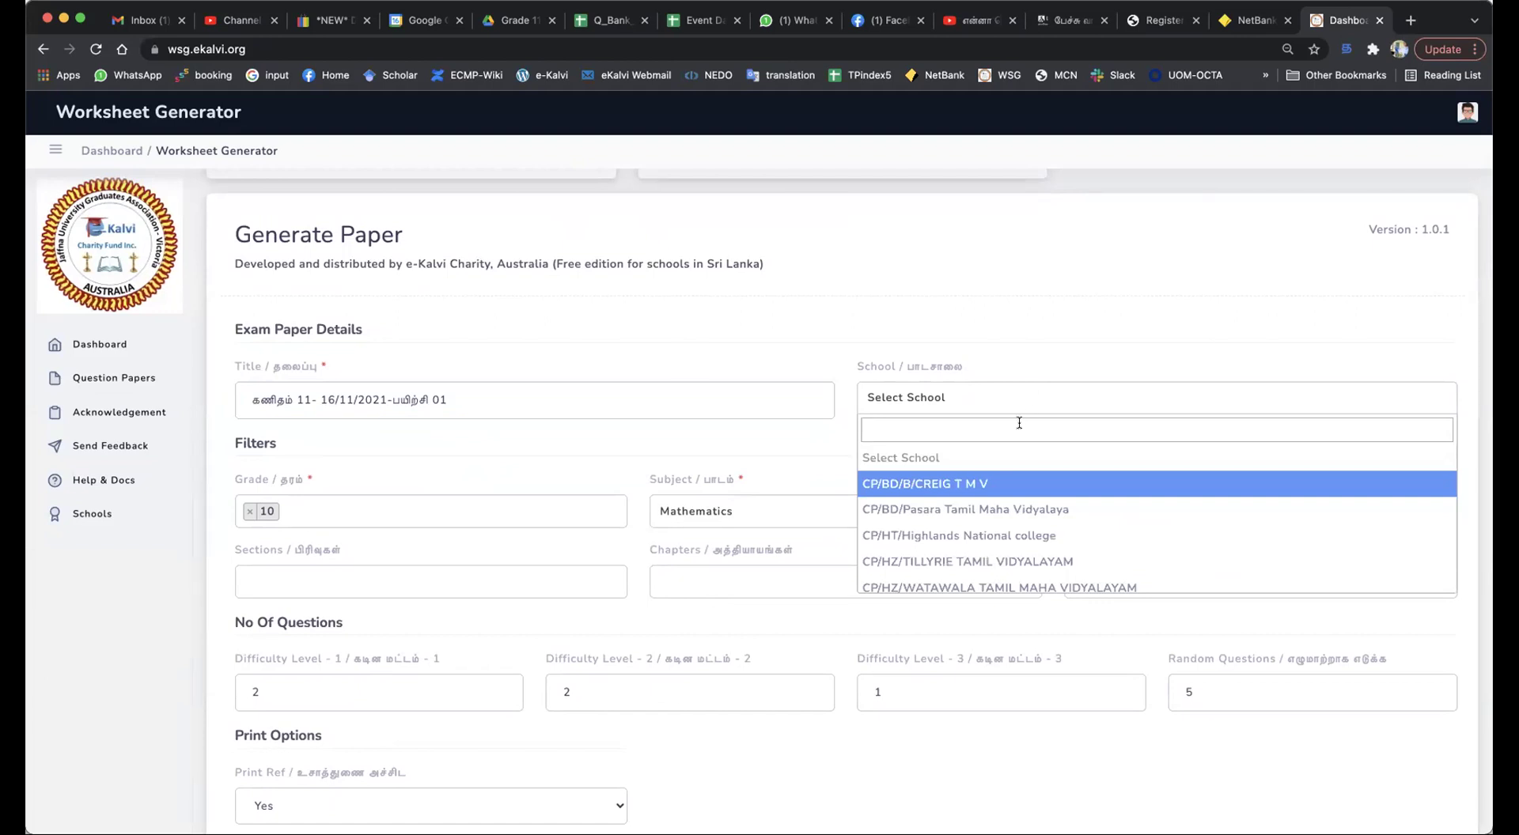
{"action": "type", "text": "m"}
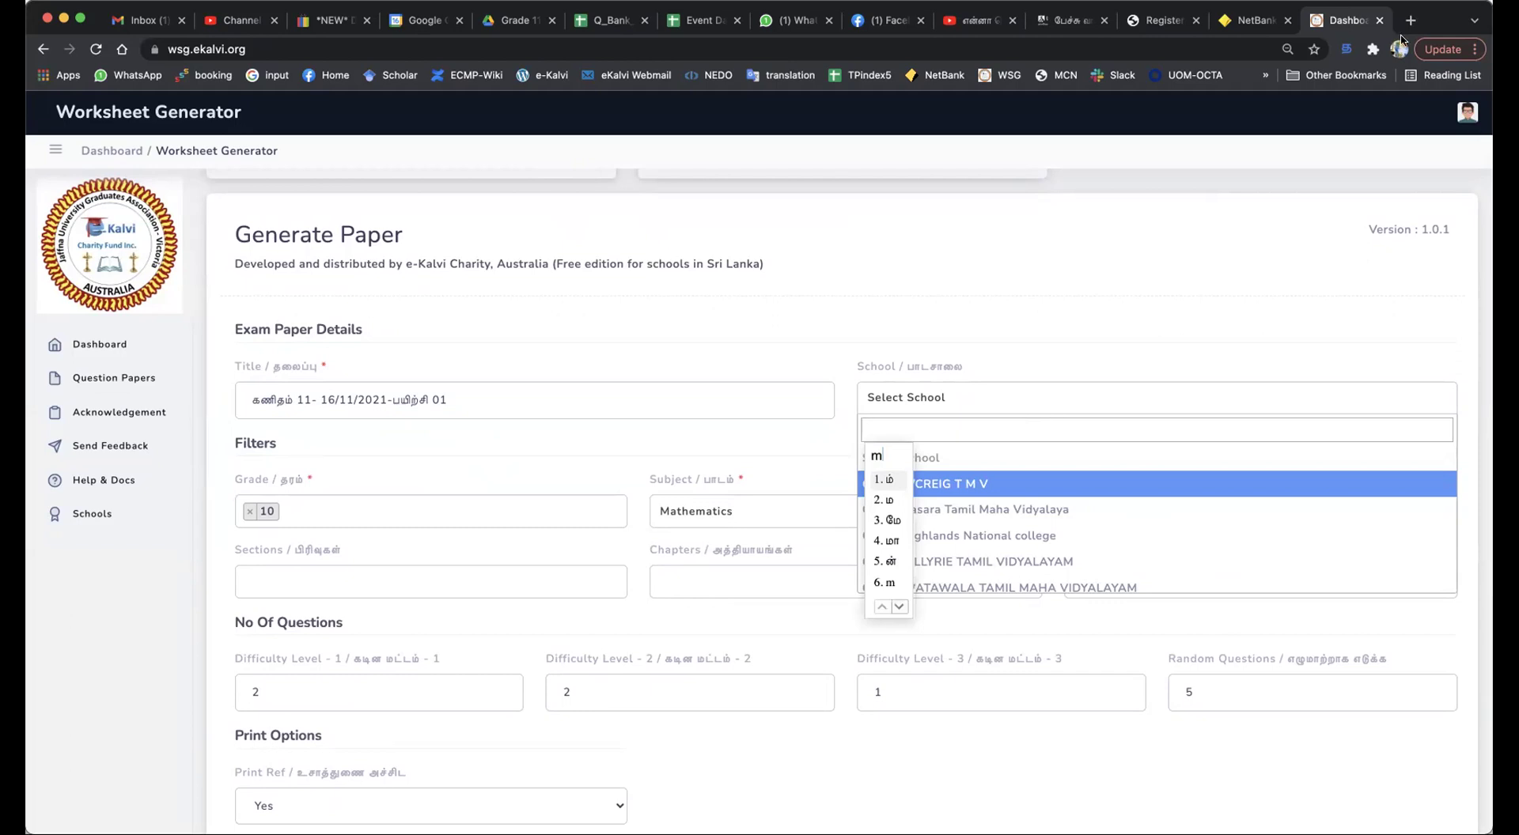
{"action": "left_click", "coordinate": [1346, 49]}
{"action": "left_click", "coordinate": [1257, 82]}
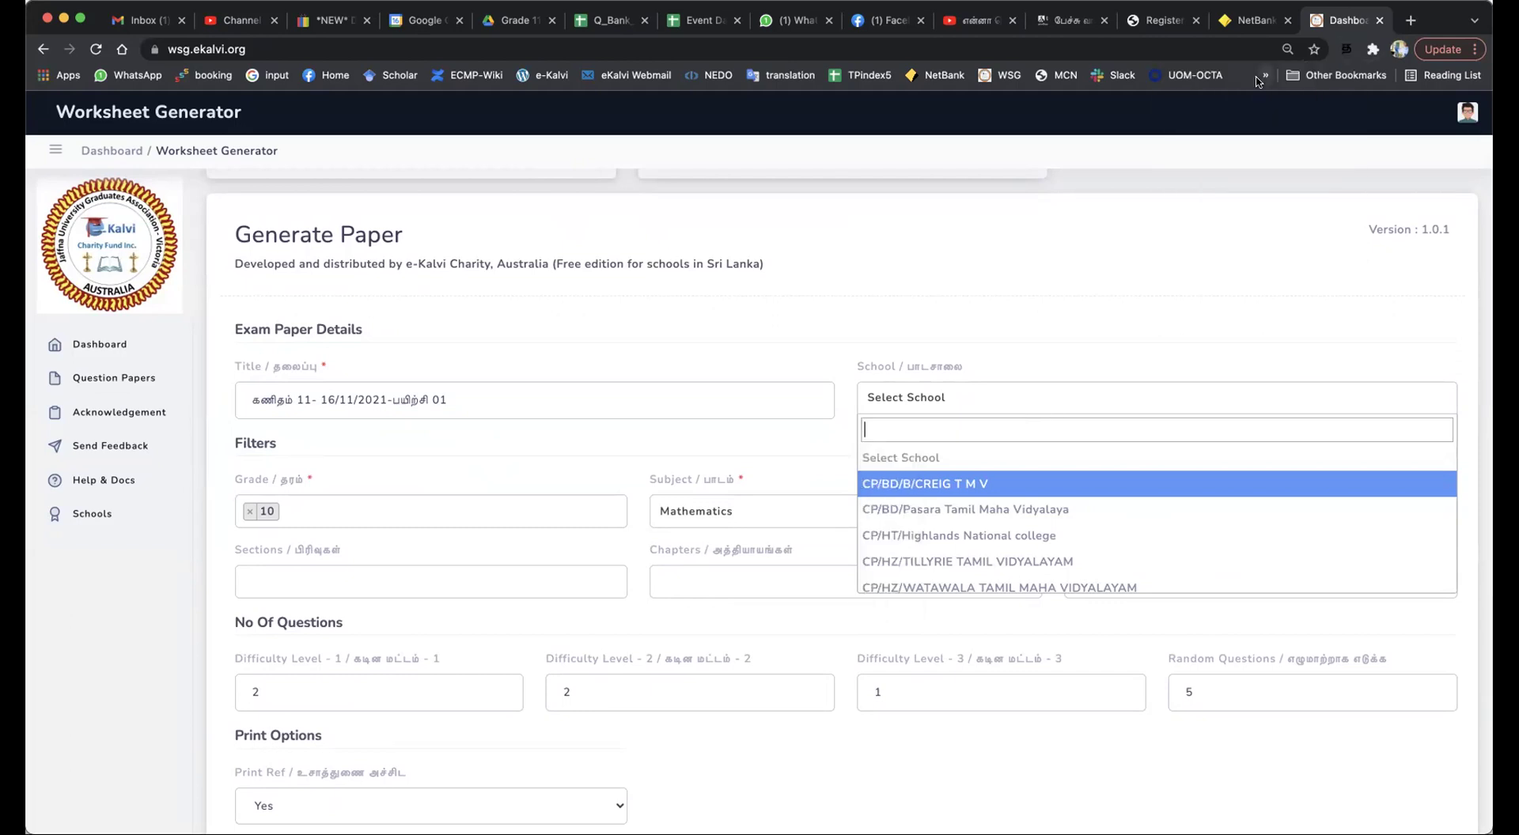
{"action": "type", "text": "mn"}
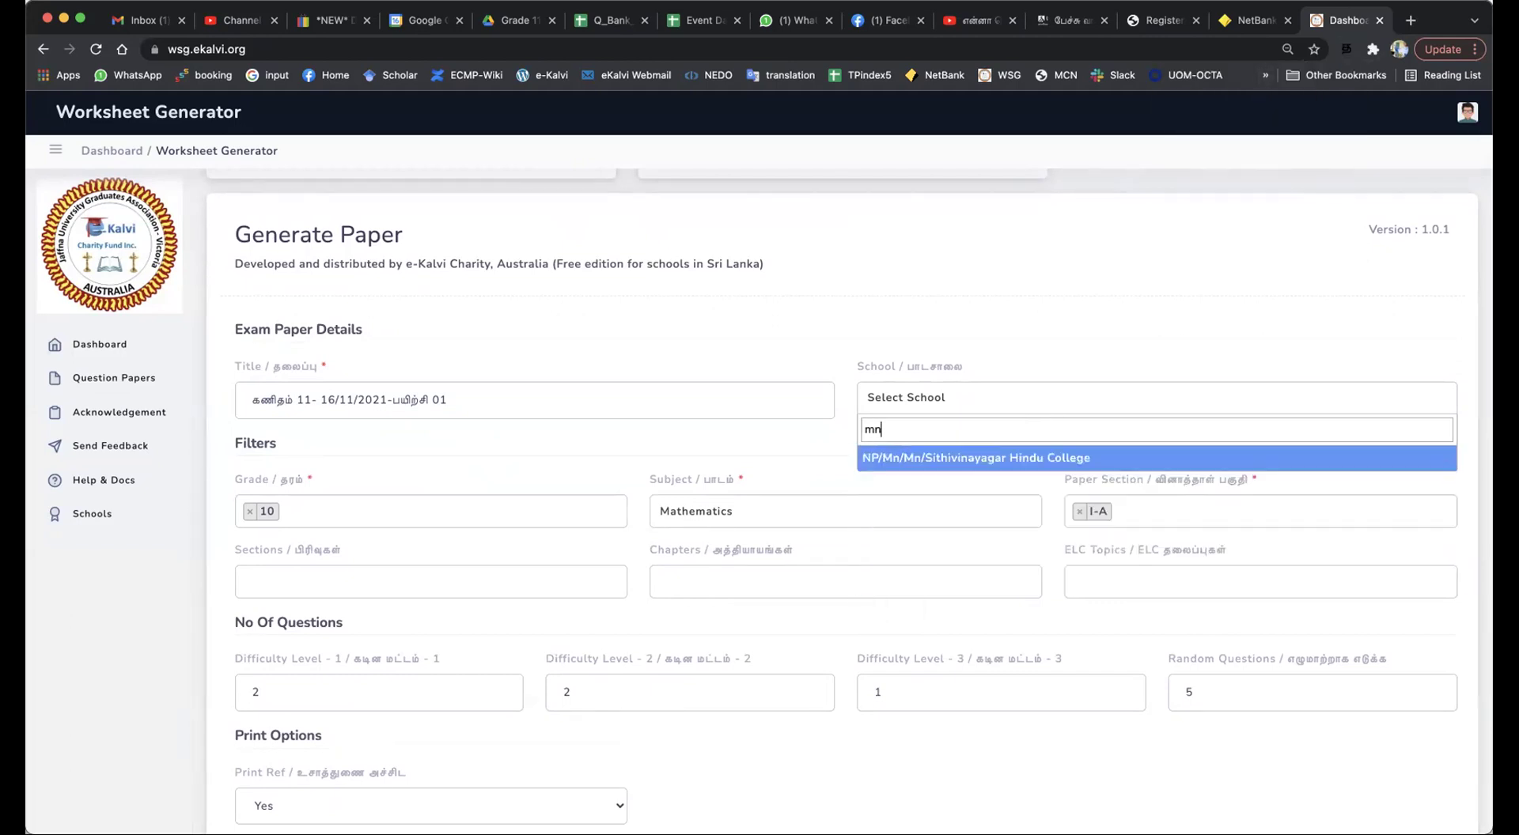
{"action": "left_click", "coordinate": [1165, 462]}
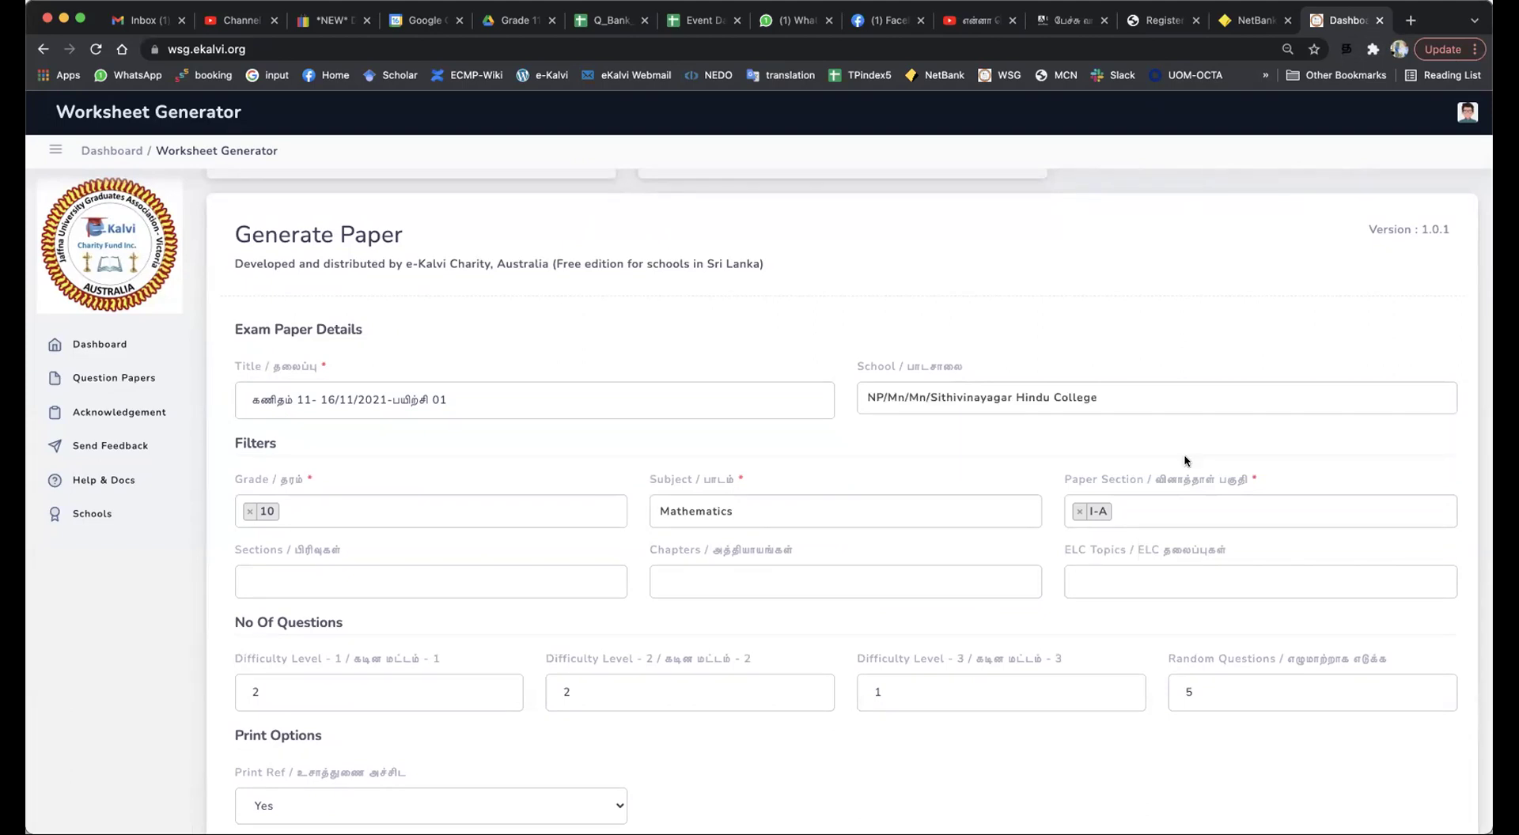
Add grade 11 to the Grade filter alongside grade 10.
{"action": "scroll", "coordinate": [818, 451], "scroll_direction": "down", "scroll_amount": 1}
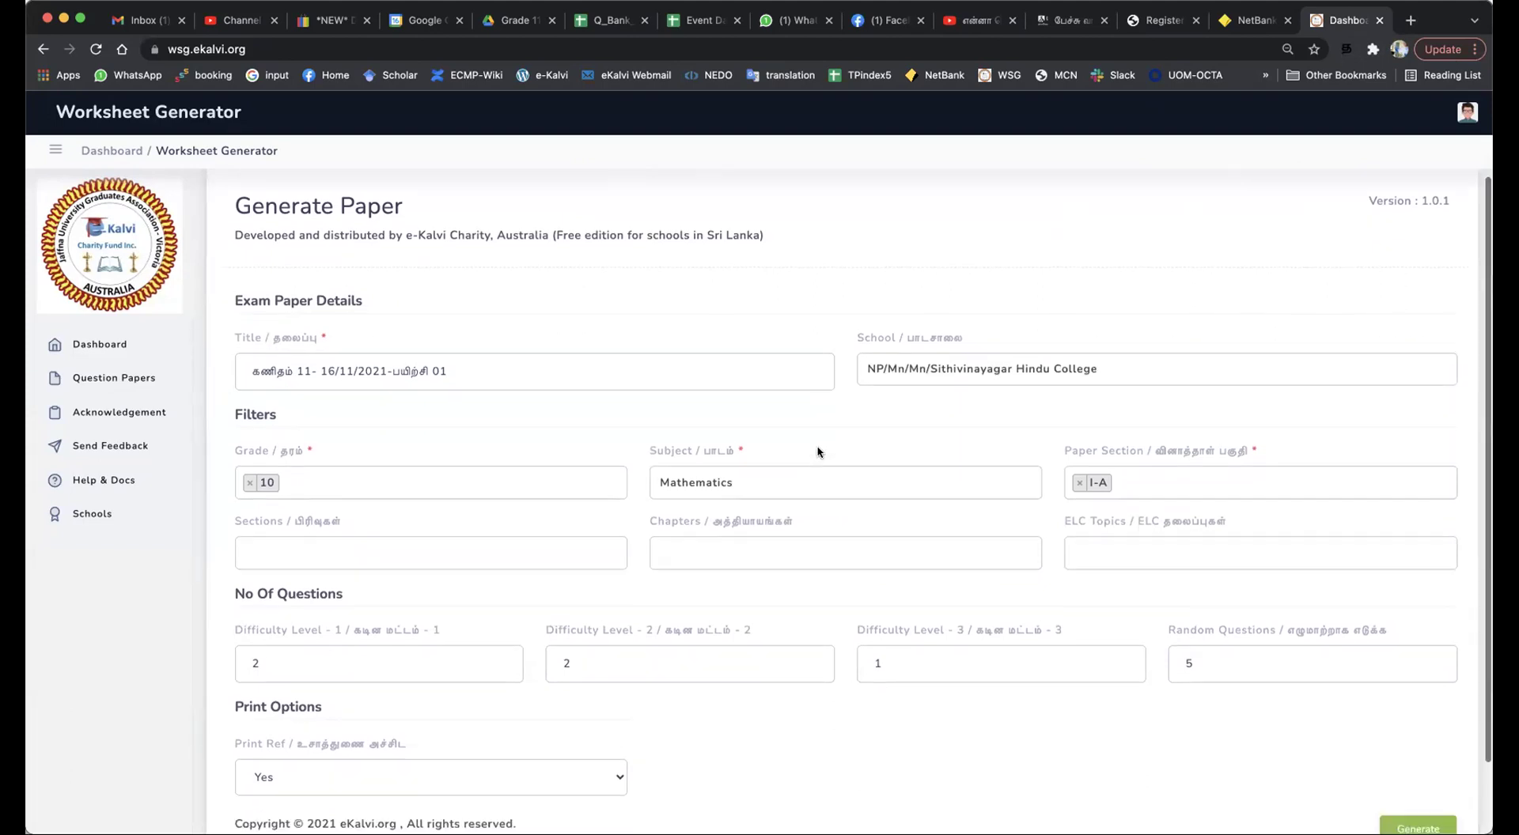
{"action": "left_click", "coordinate": [308, 471]}
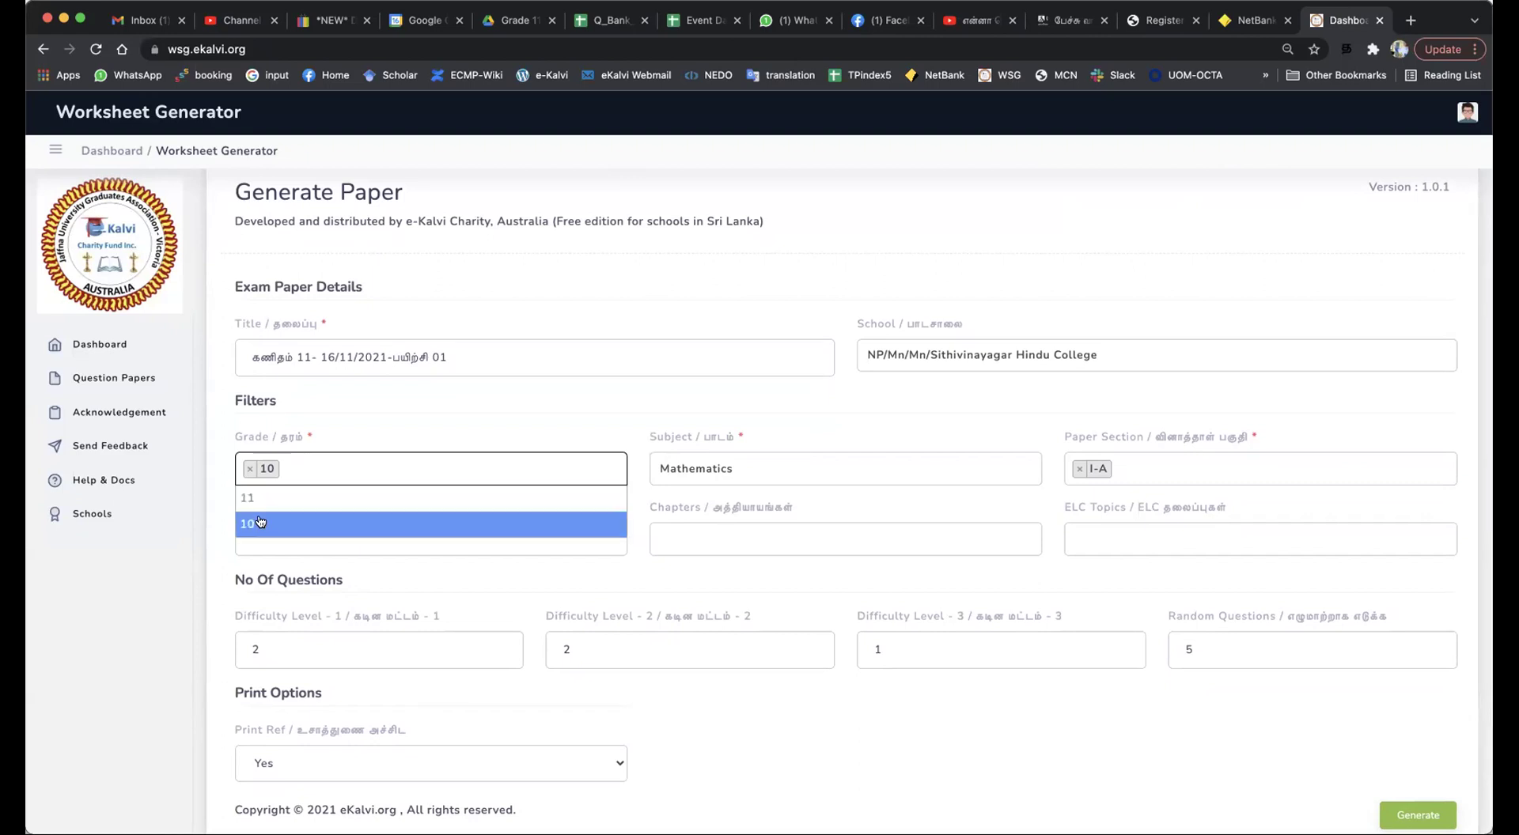
{"action": "left_click", "coordinate": [332, 499]}
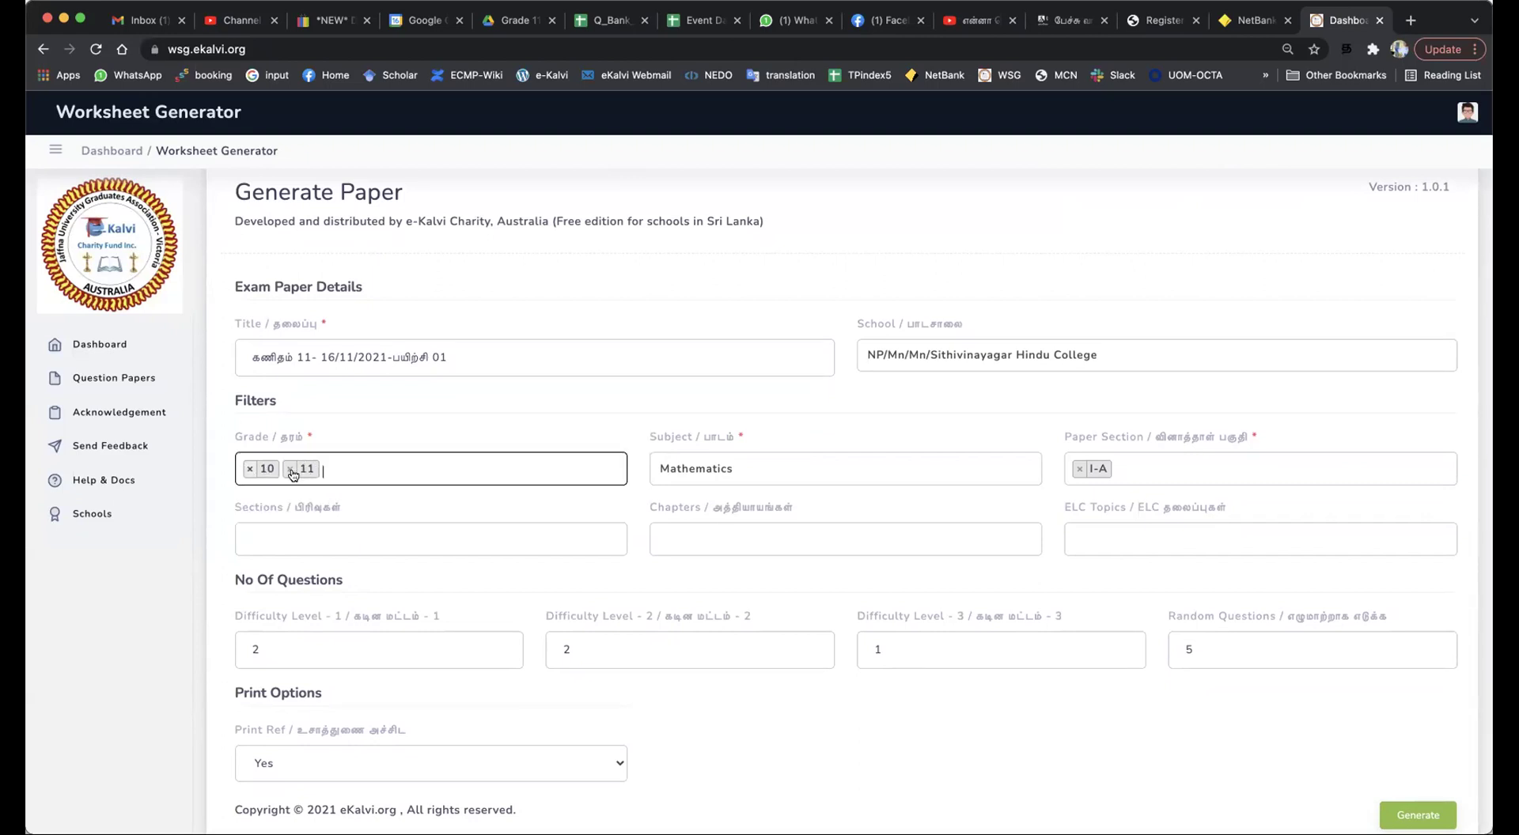
{"action": "scroll", "coordinate": [416, 469], "scroll_direction": "down", "scroll_amount": 1}
{"action": "scroll", "coordinate": [416, 469], "scroll_direction": "down", "scroll_amount": 2}
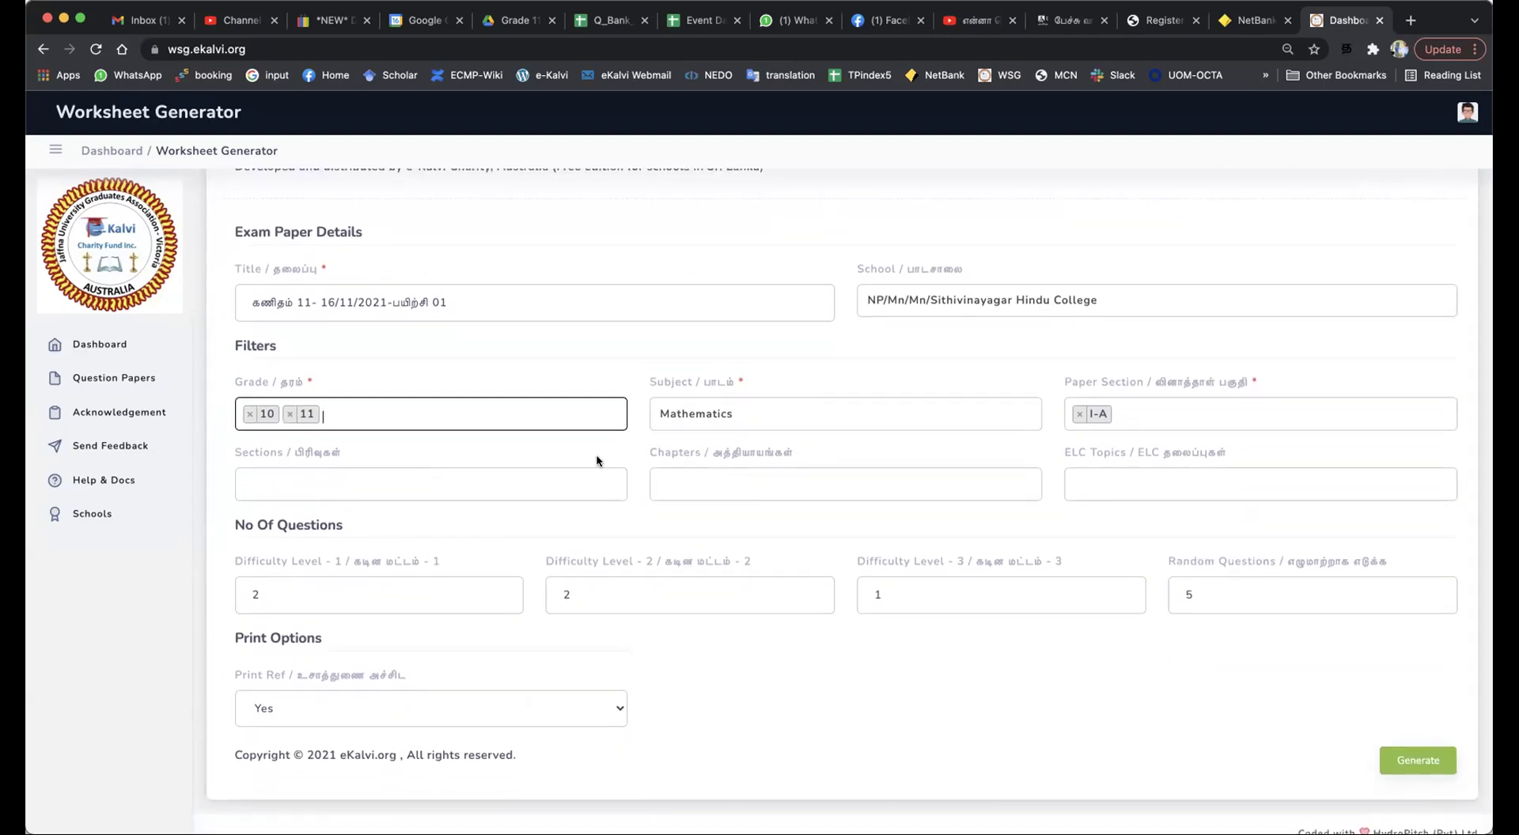
{"action": "scroll", "coordinate": [593, 455], "scroll_direction": "down", "scroll_amount": 1}
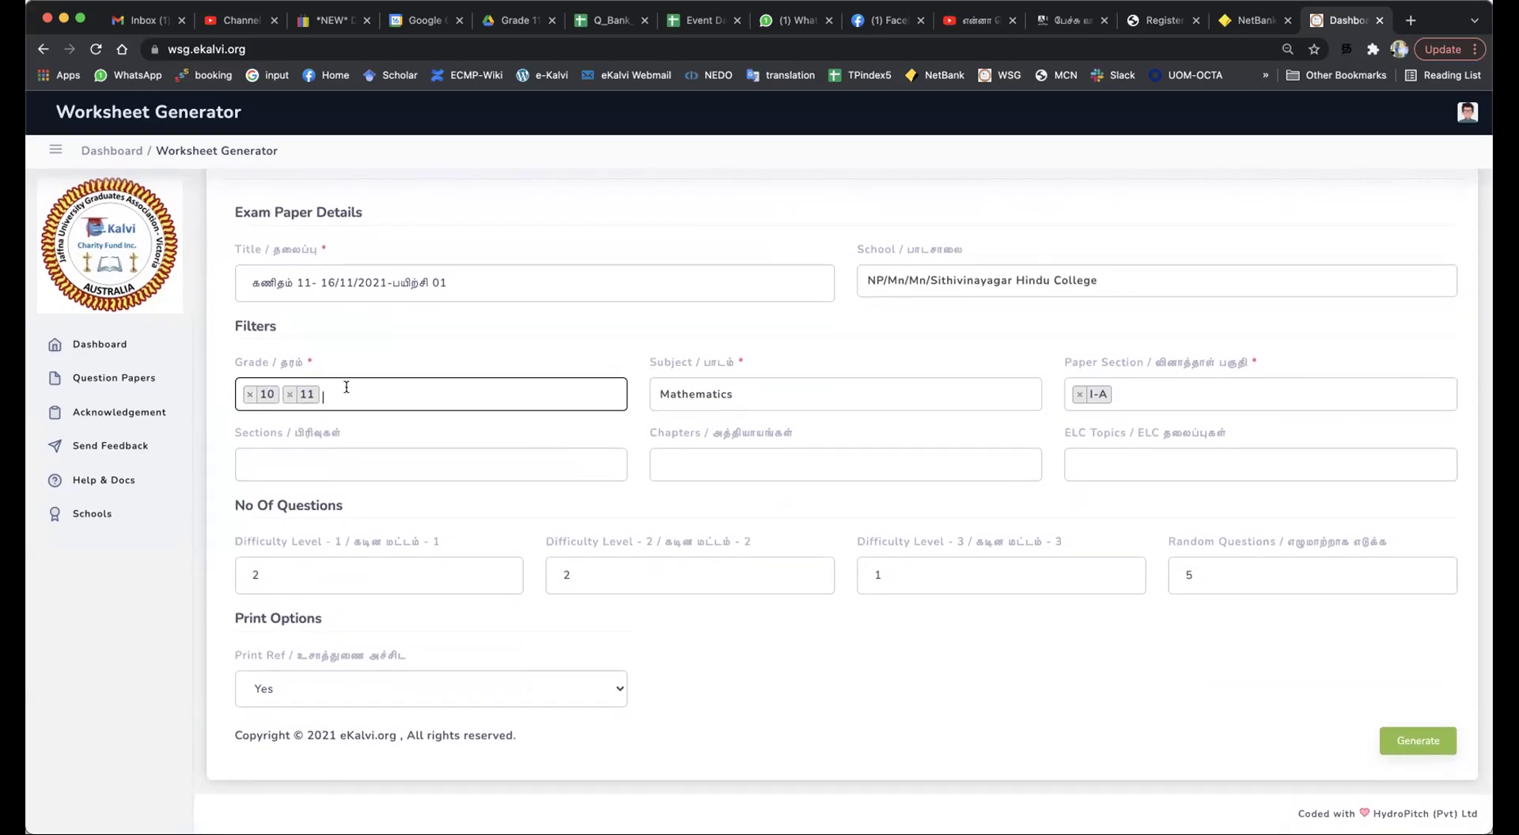
Add Algebra to the Sections filter.
{"action": "left_click", "coordinate": [323, 457]}
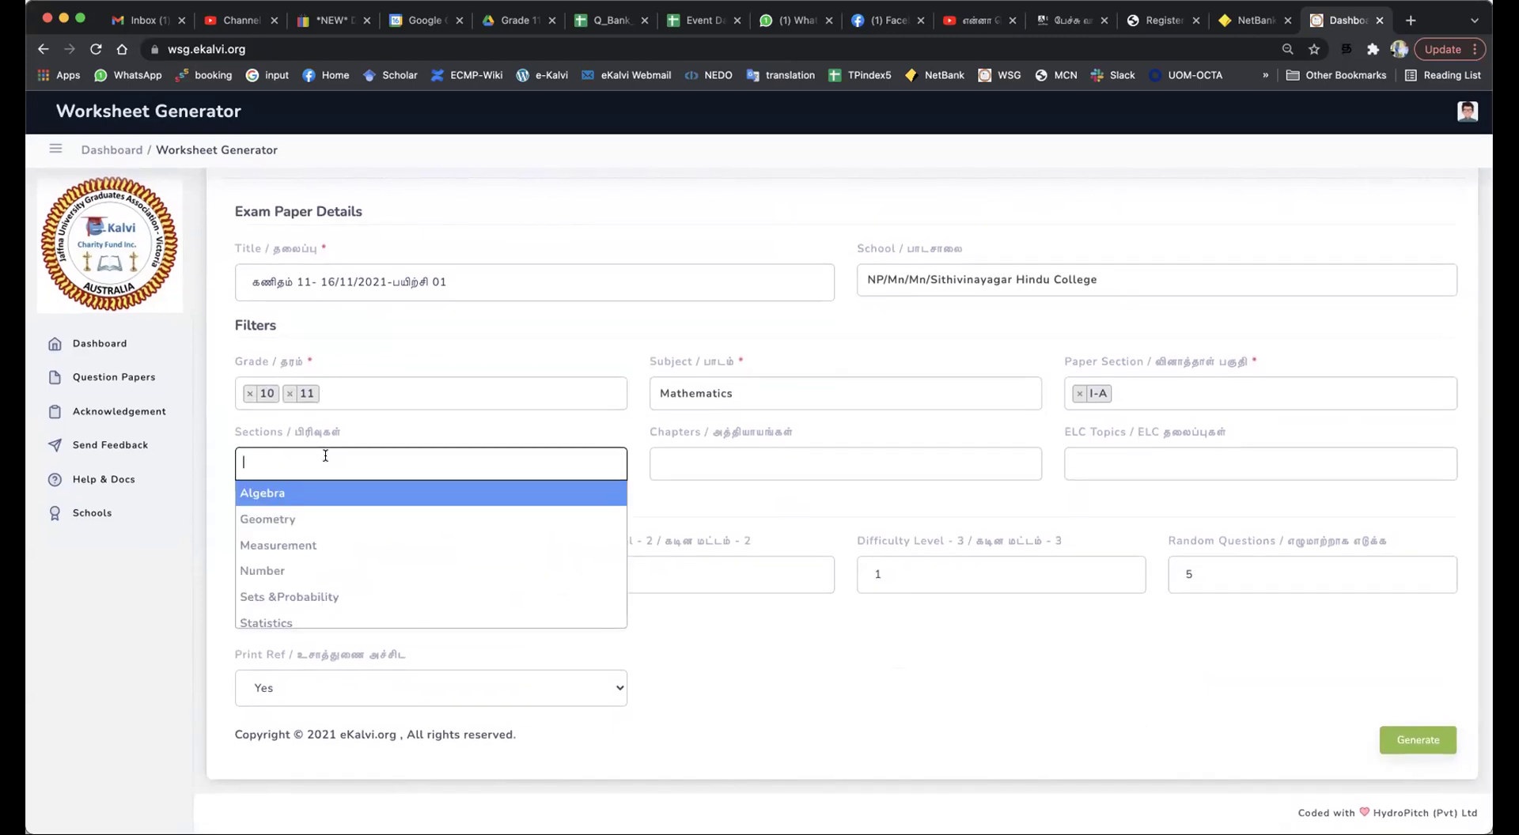
{"action": "scroll", "coordinate": [305, 519], "scroll_direction": "down", "scroll_amount": 1}
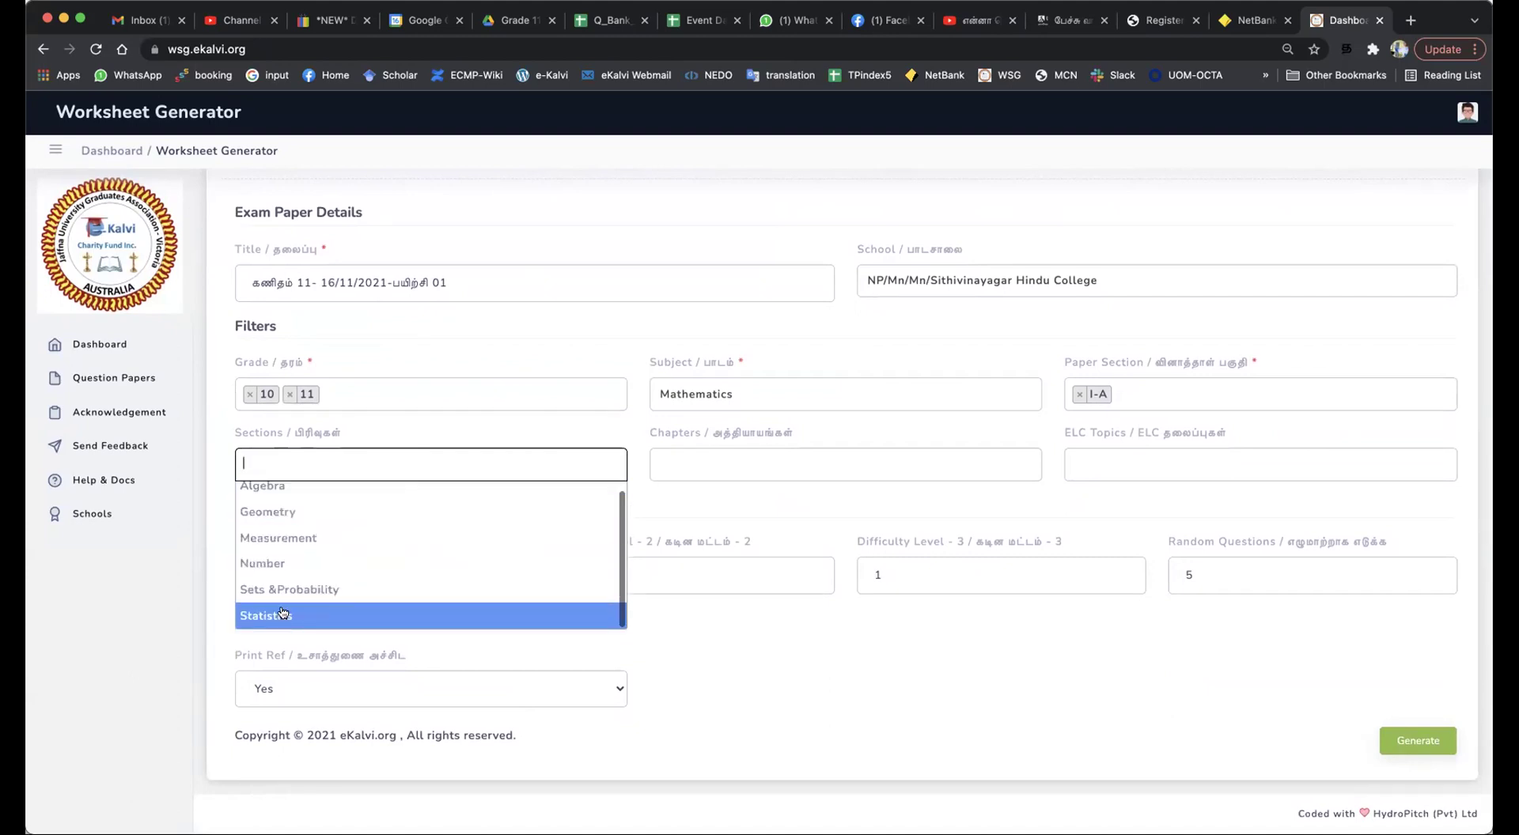
{"action": "left_click", "coordinate": [263, 488]}
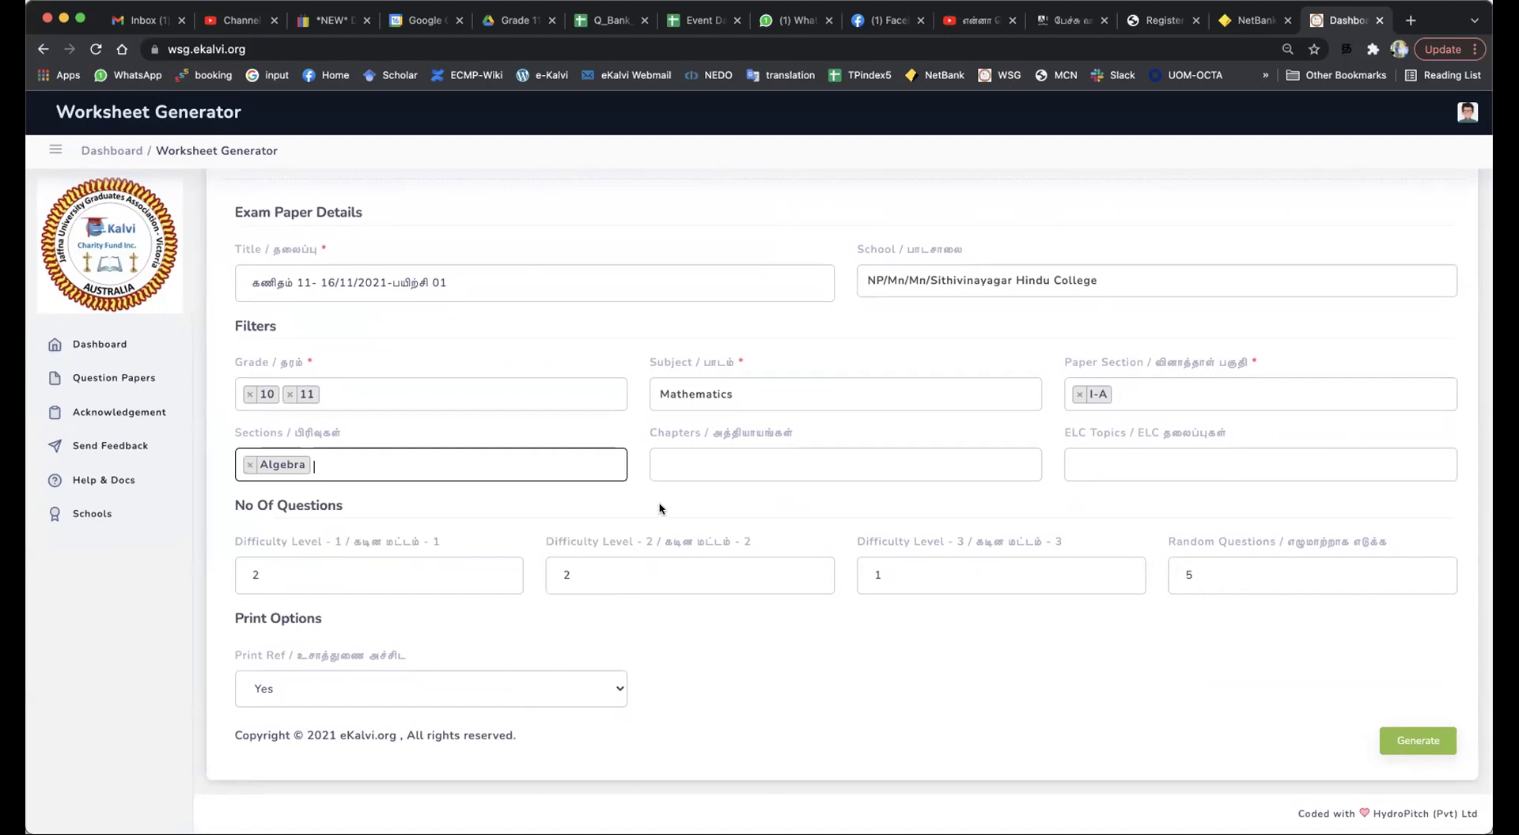
Set Difficulty Level 1 to 10 questions and Level 2 to 0, and clear the Level 3 and Random Questions counts.
{"action": "scroll", "coordinate": [643, 491], "scroll_direction": "down", "scroll_amount": 1}
{"action": "left_click", "coordinate": [379, 572]}
{"action": "key", "text": "BackSpace"}
{"action": "type", "text": "10"}
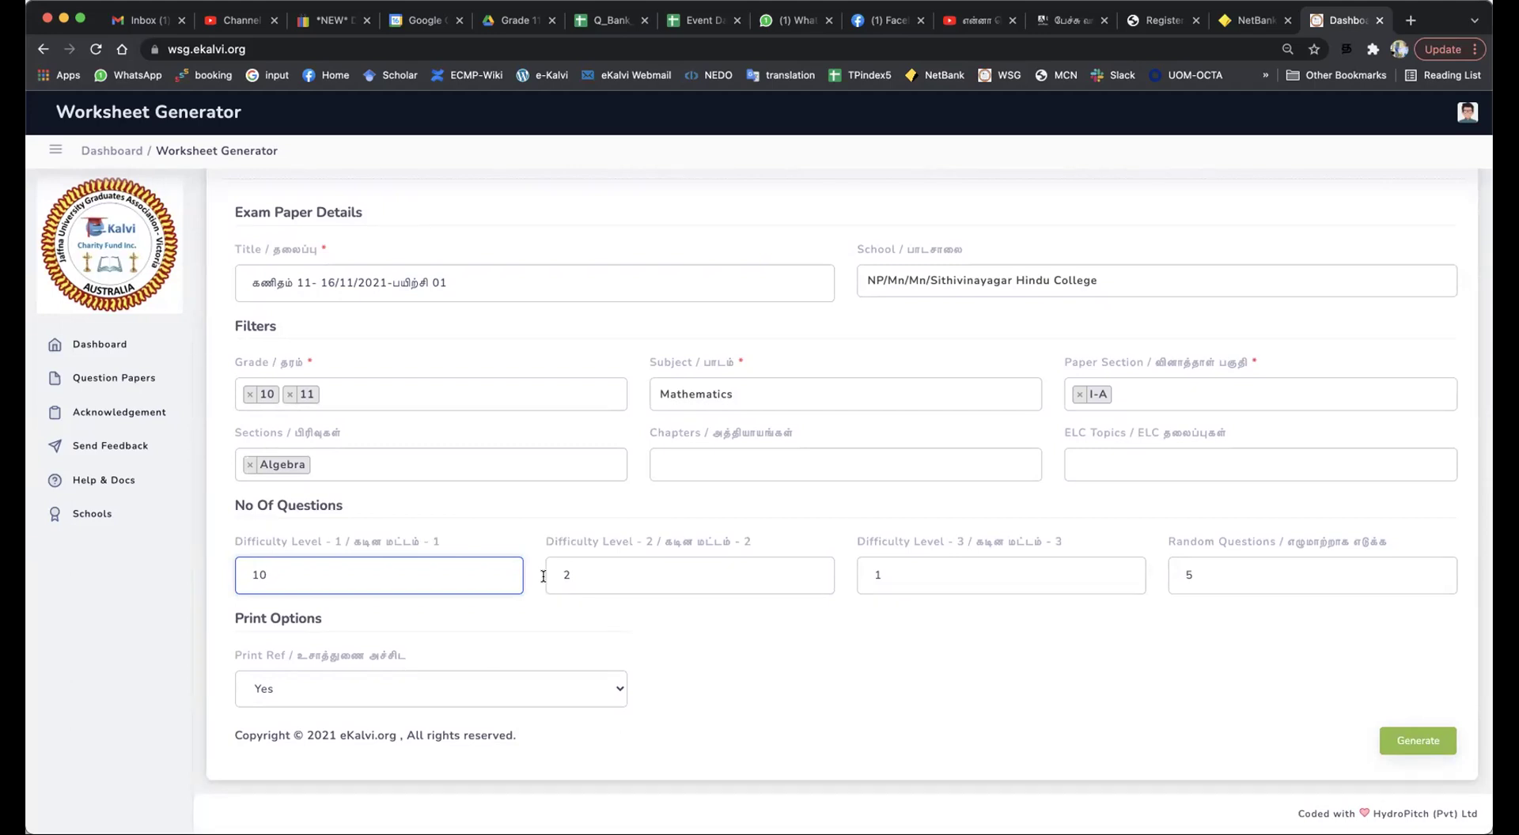
{"action": "left_click", "coordinate": [584, 573]}
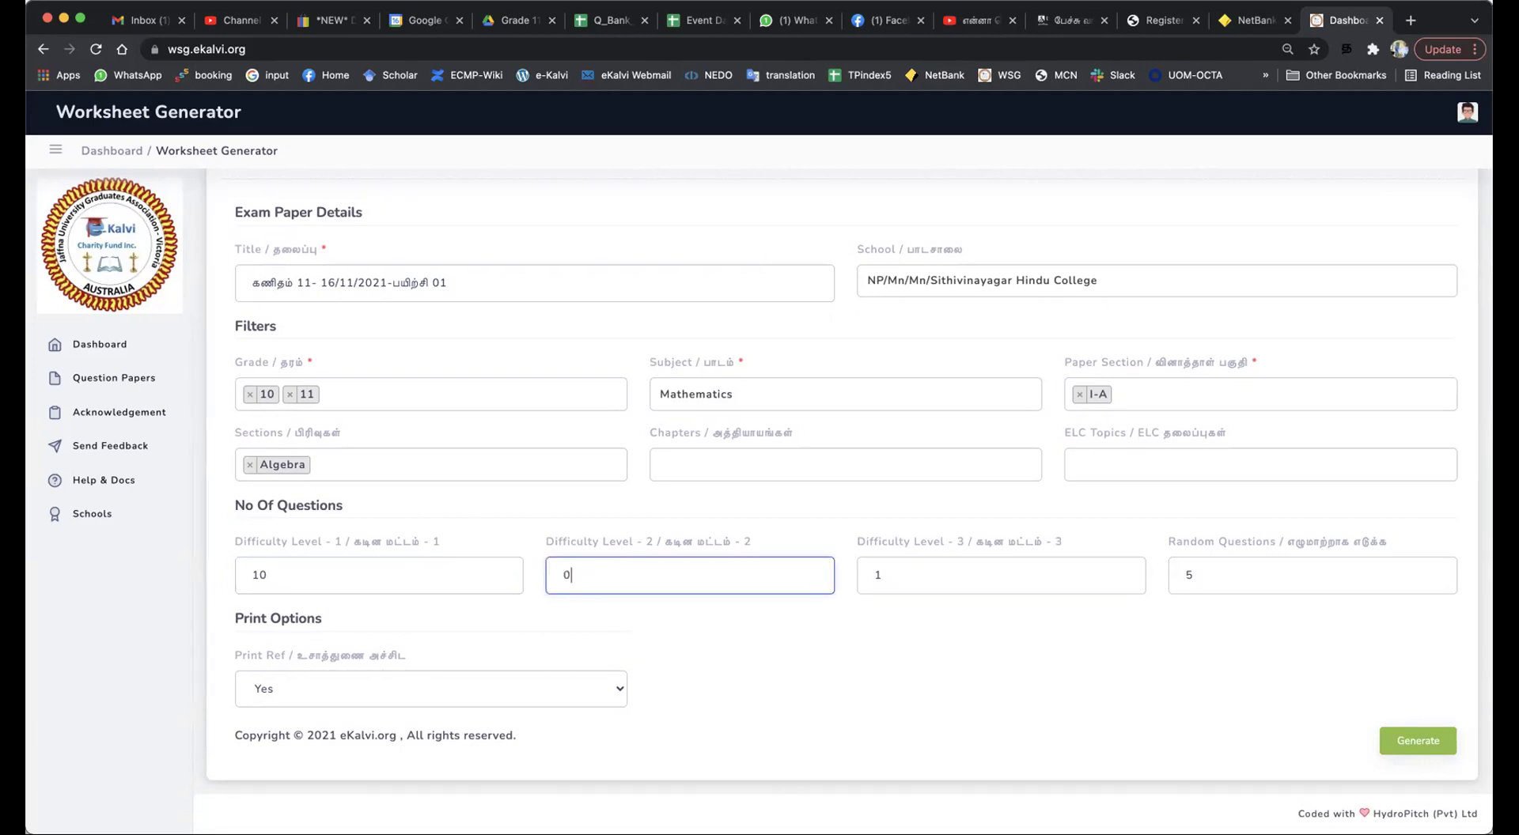
{"action": "left_click", "coordinate": [894, 587]}
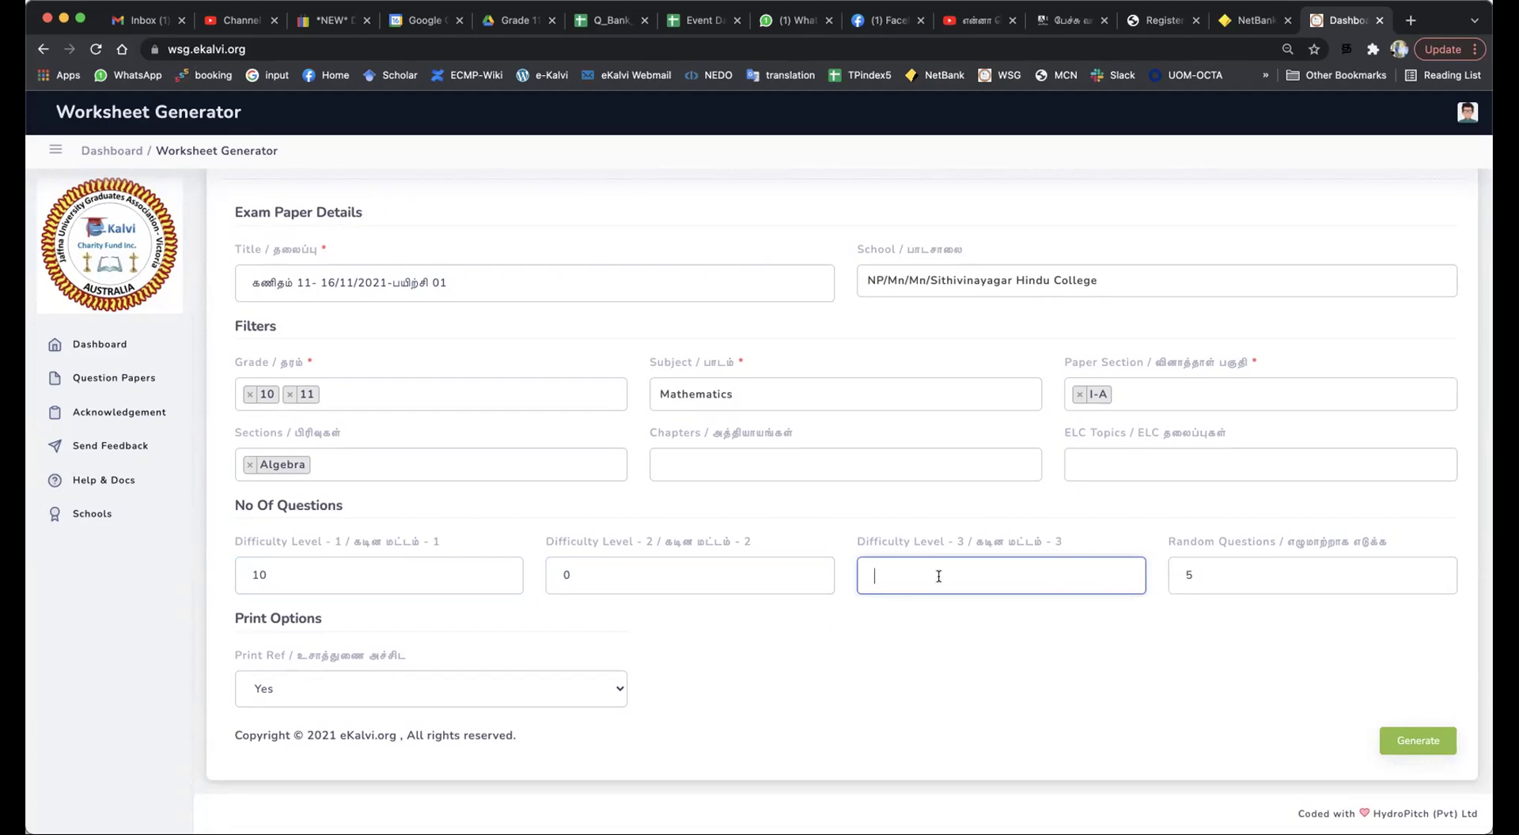
{"action": "left_click", "coordinate": [1193, 573]}
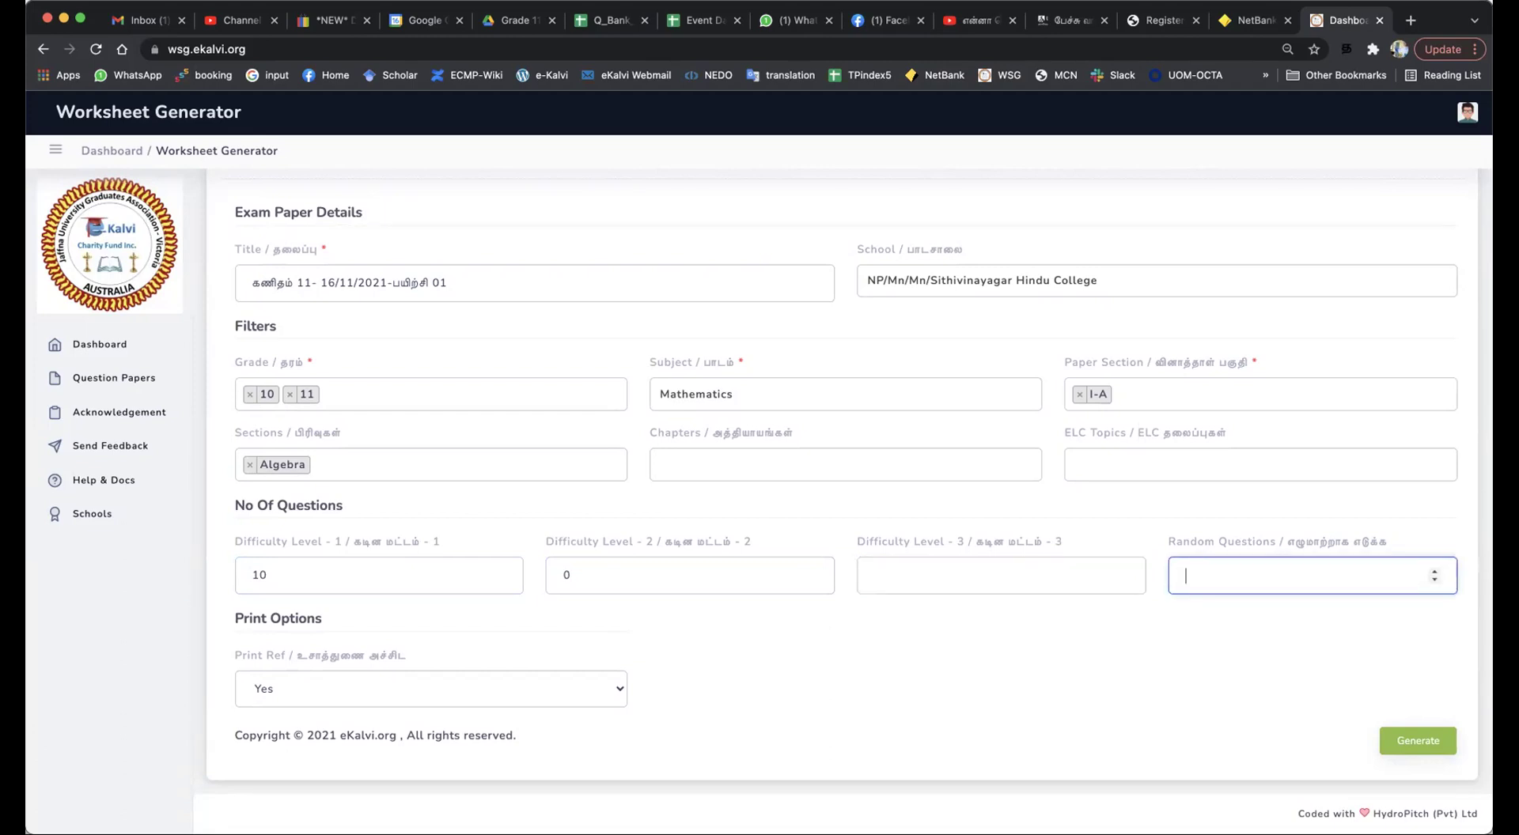
{"action": "left_click", "coordinate": [323, 572]}
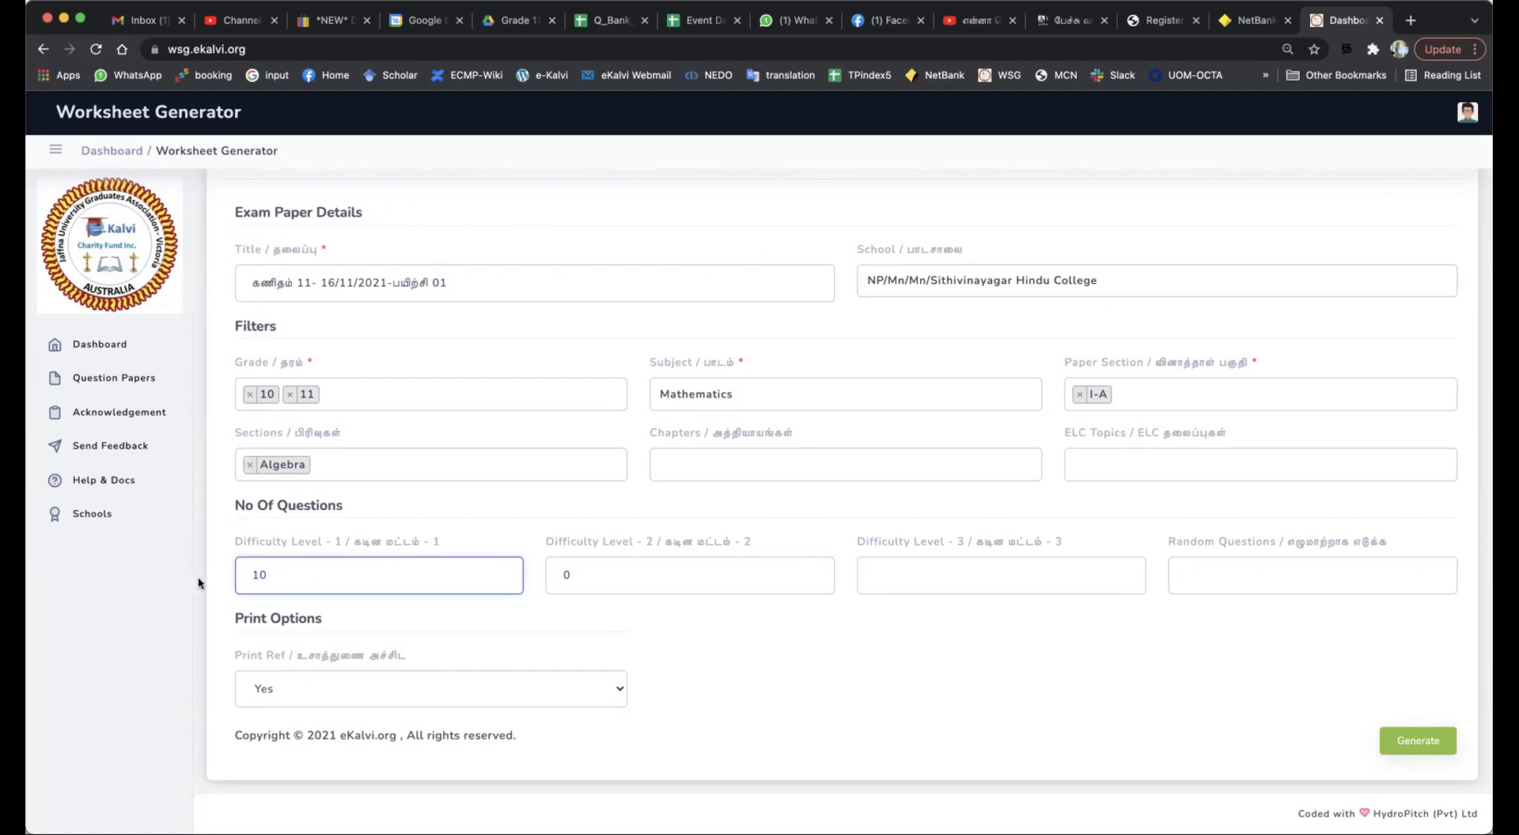
Set the number of questions to 5 for each of Difficulty Levels 1, 2 and 3 and for Random Questions.
{"action": "key", "text": "BackSpace"}
{"action": "left_click", "coordinate": [618, 573]}
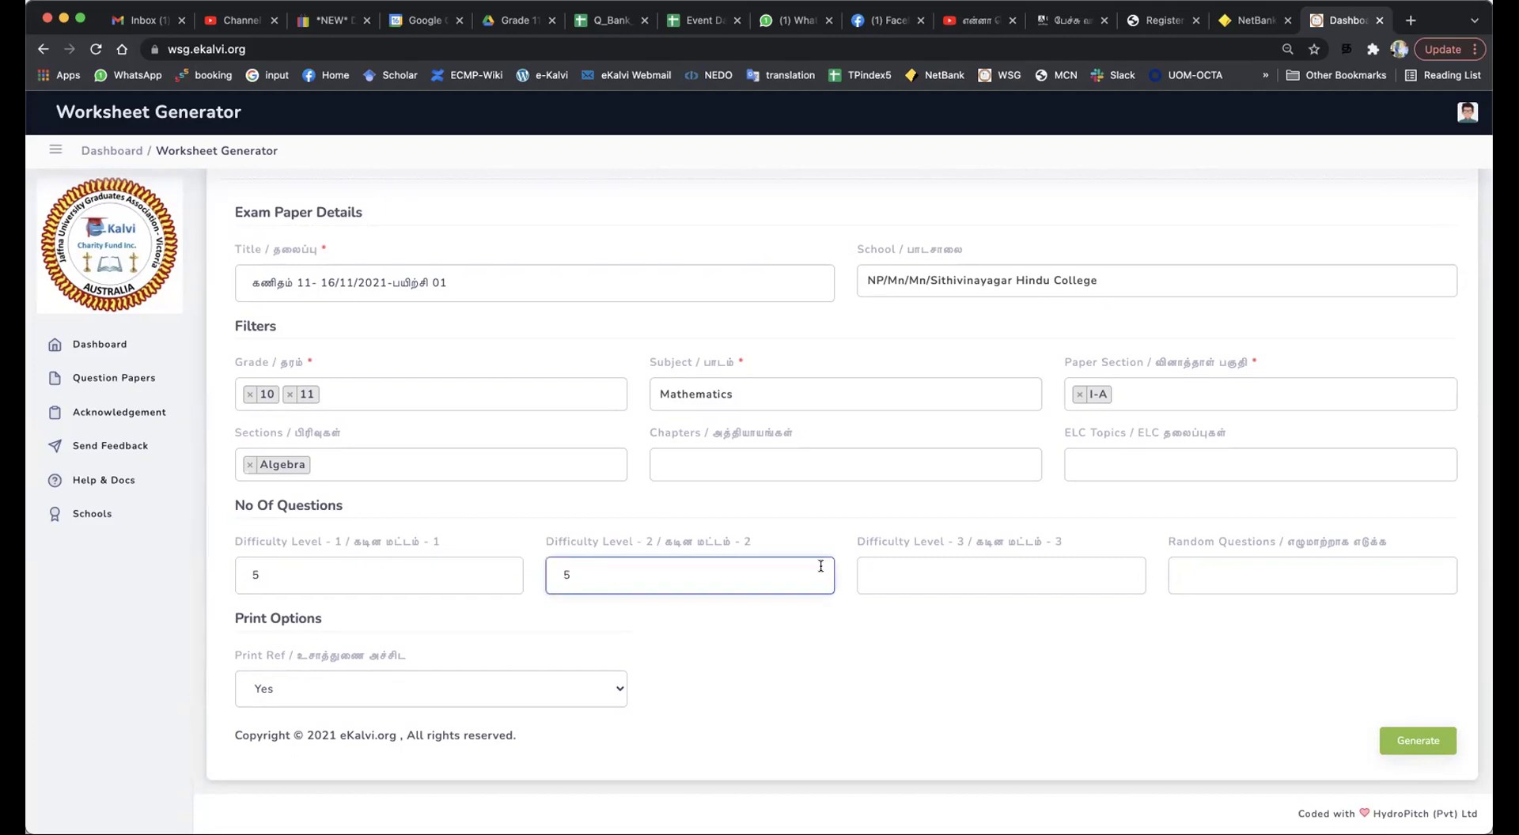
{"action": "left_click", "coordinate": [901, 576]}
{"action": "type", "text": "5"}
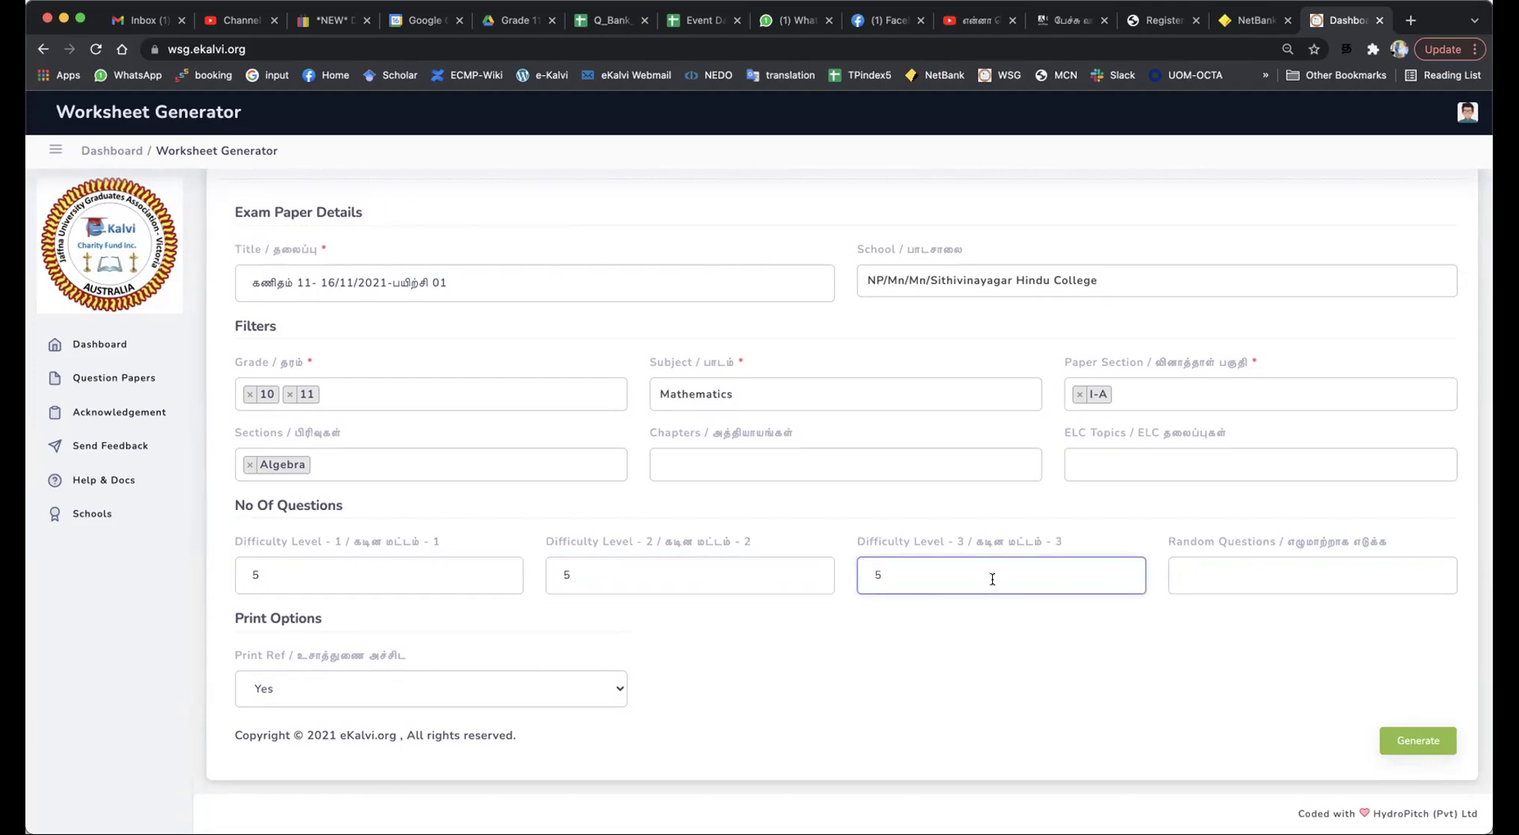
{"action": "left_click", "coordinate": [1281, 575]}
{"action": "type", "text": "5"}
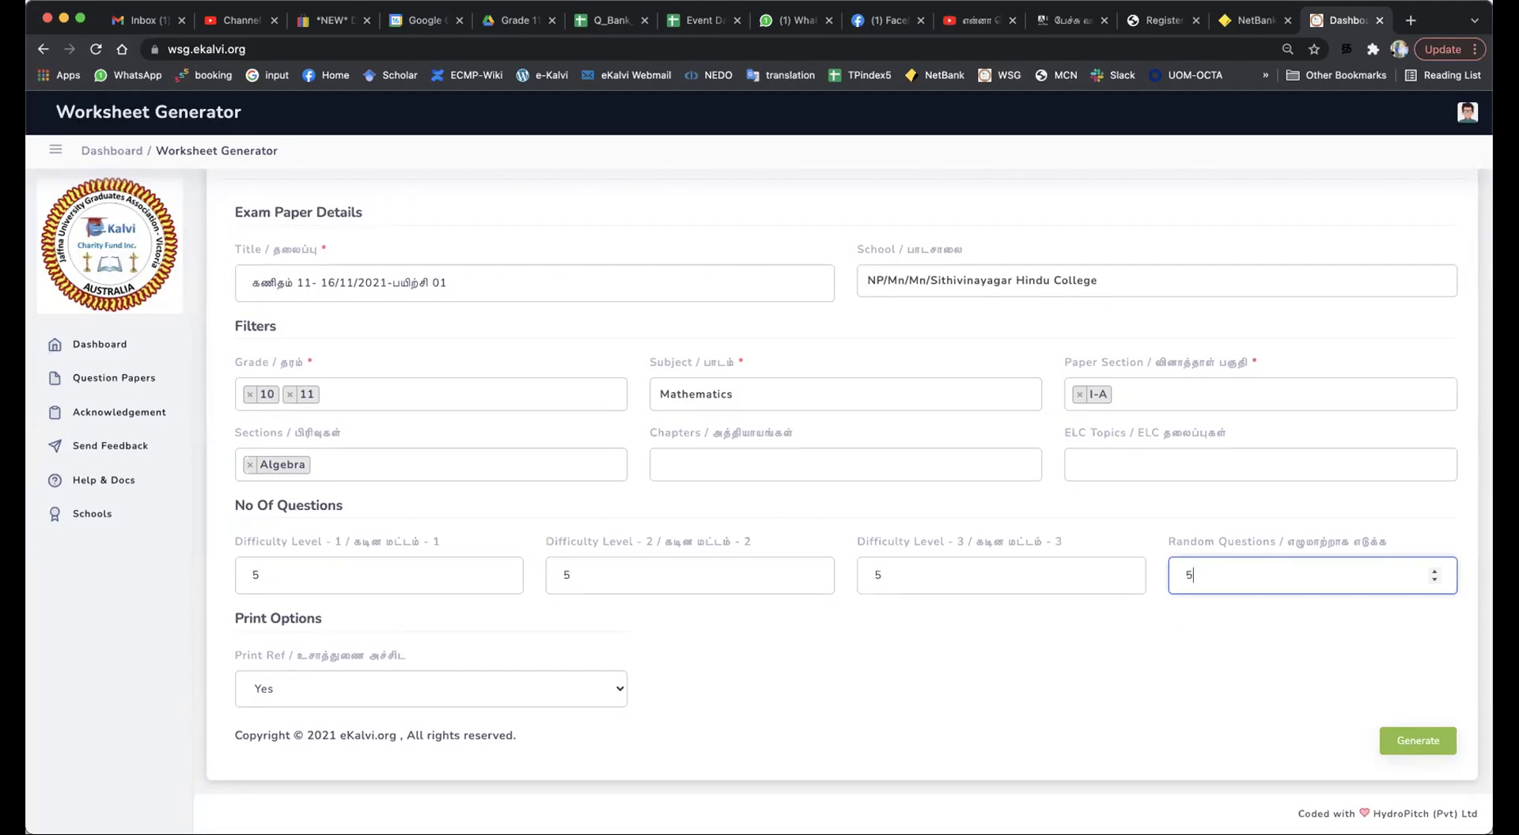
{"action": "left_click", "coordinate": [991, 665]}
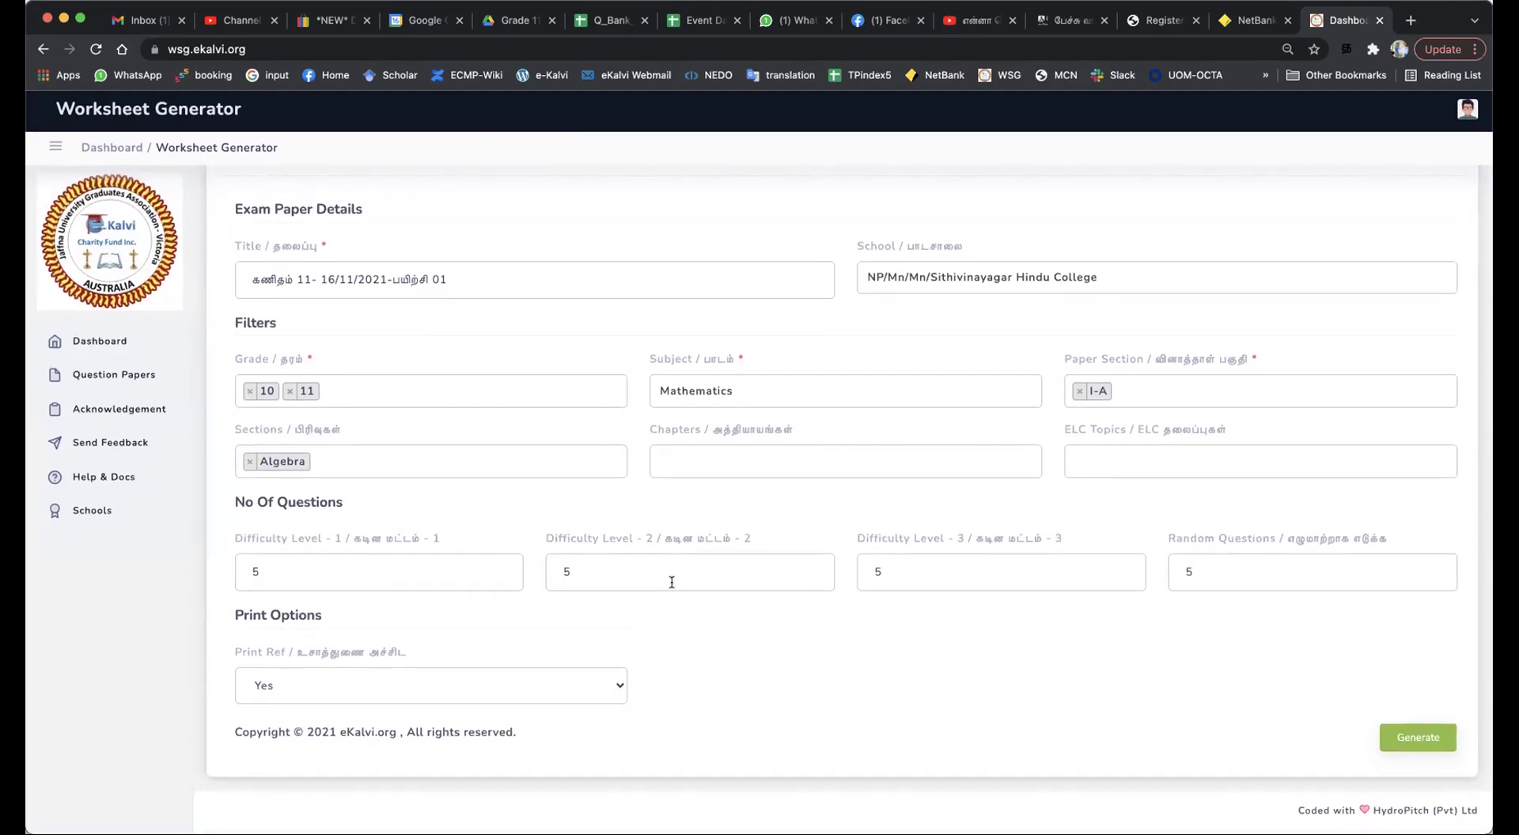
Remove grade 10 from the Grade filter, keeping only grade 11.
{"action": "left_click", "coordinate": [250, 394]}
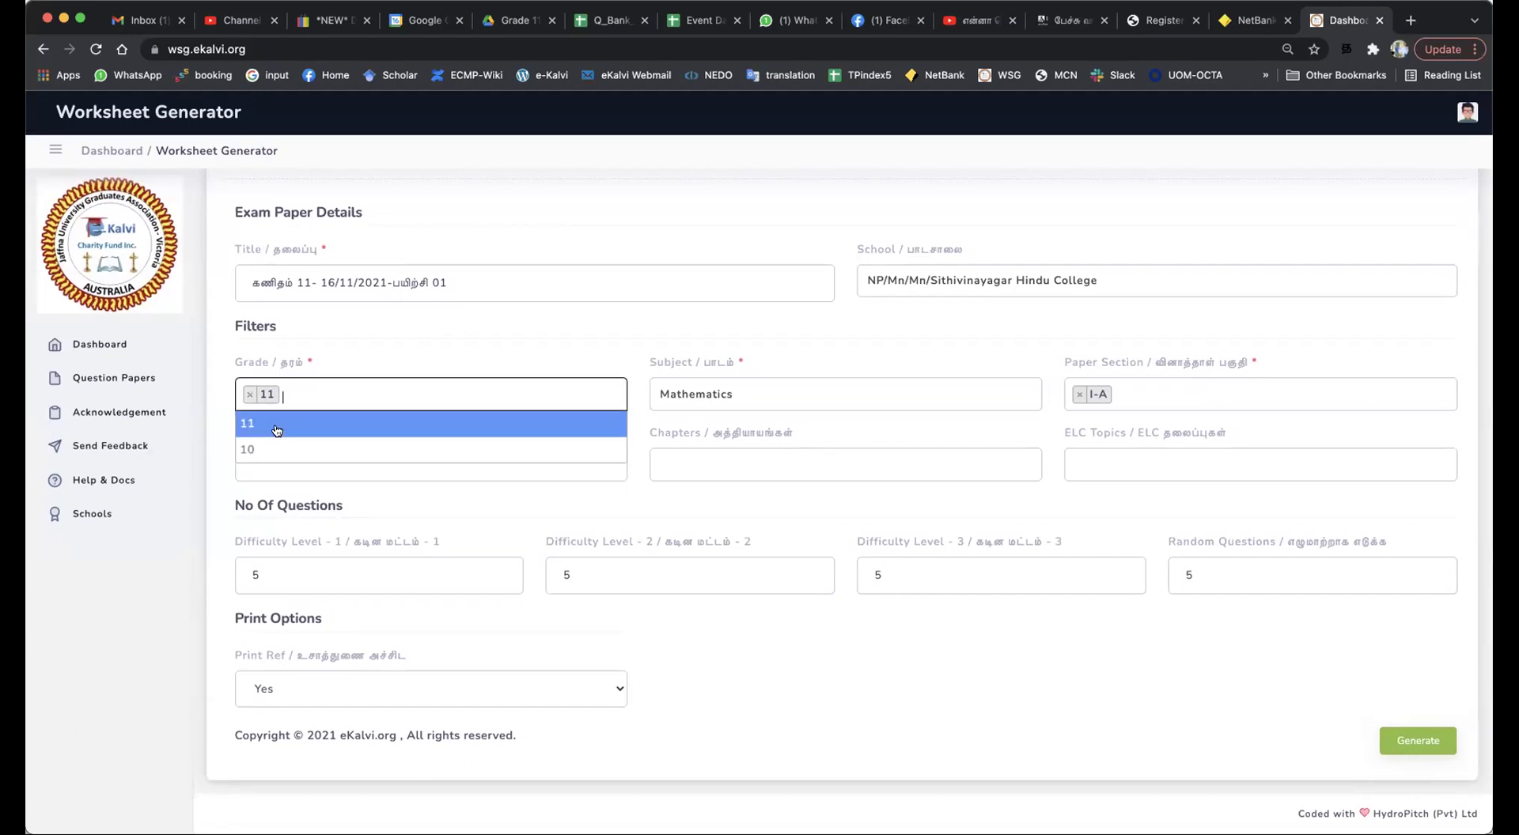
{"action": "left_click", "coordinate": [276, 429]}
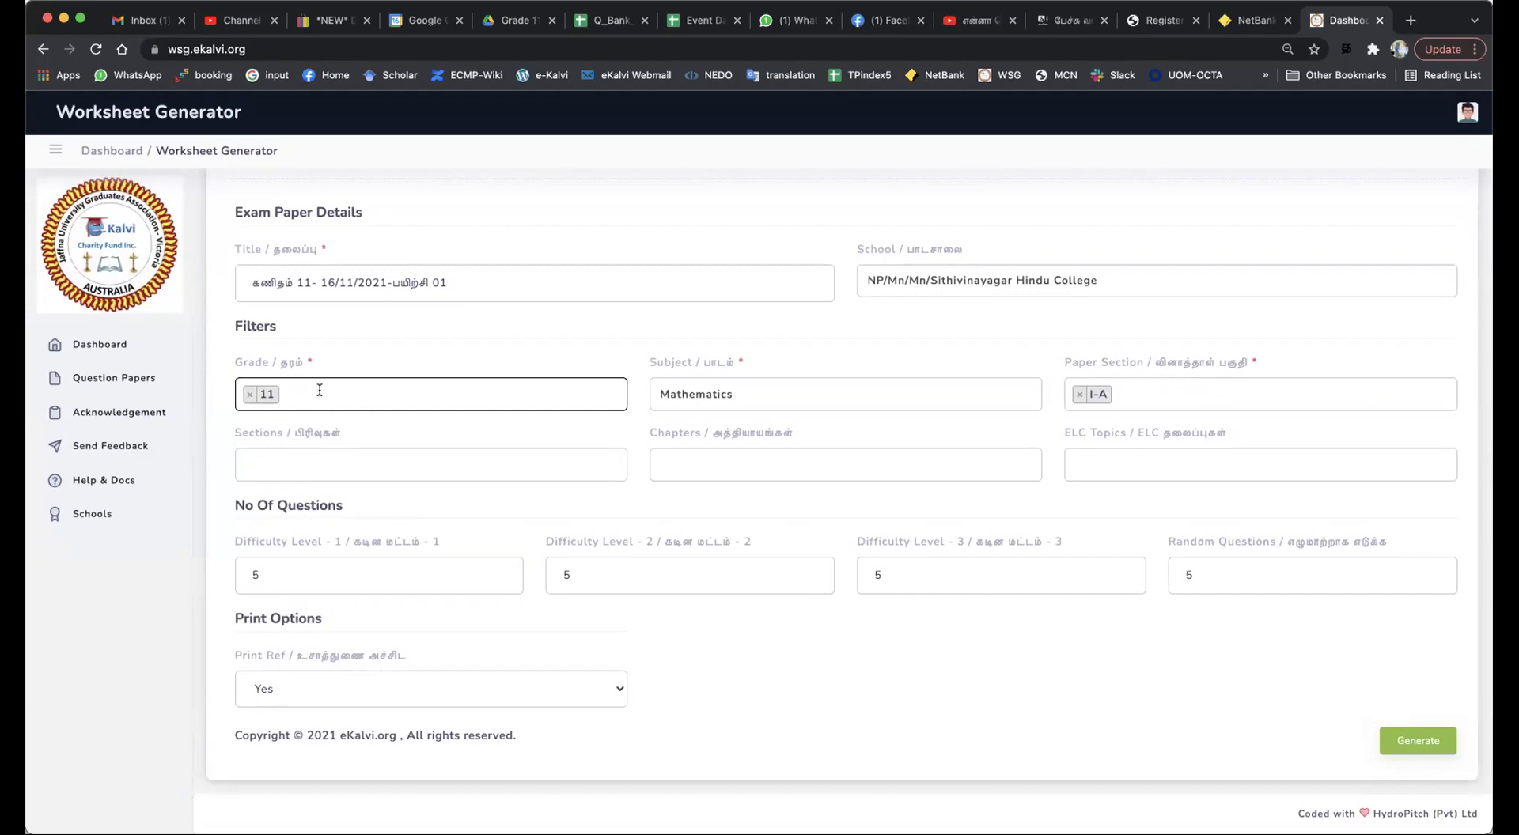
{"action": "left_click", "coordinate": [319, 390]}
{"action": "left_click", "coordinate": [499, 383]}
{"action": "left_click", "coordinate": [834, 373]}
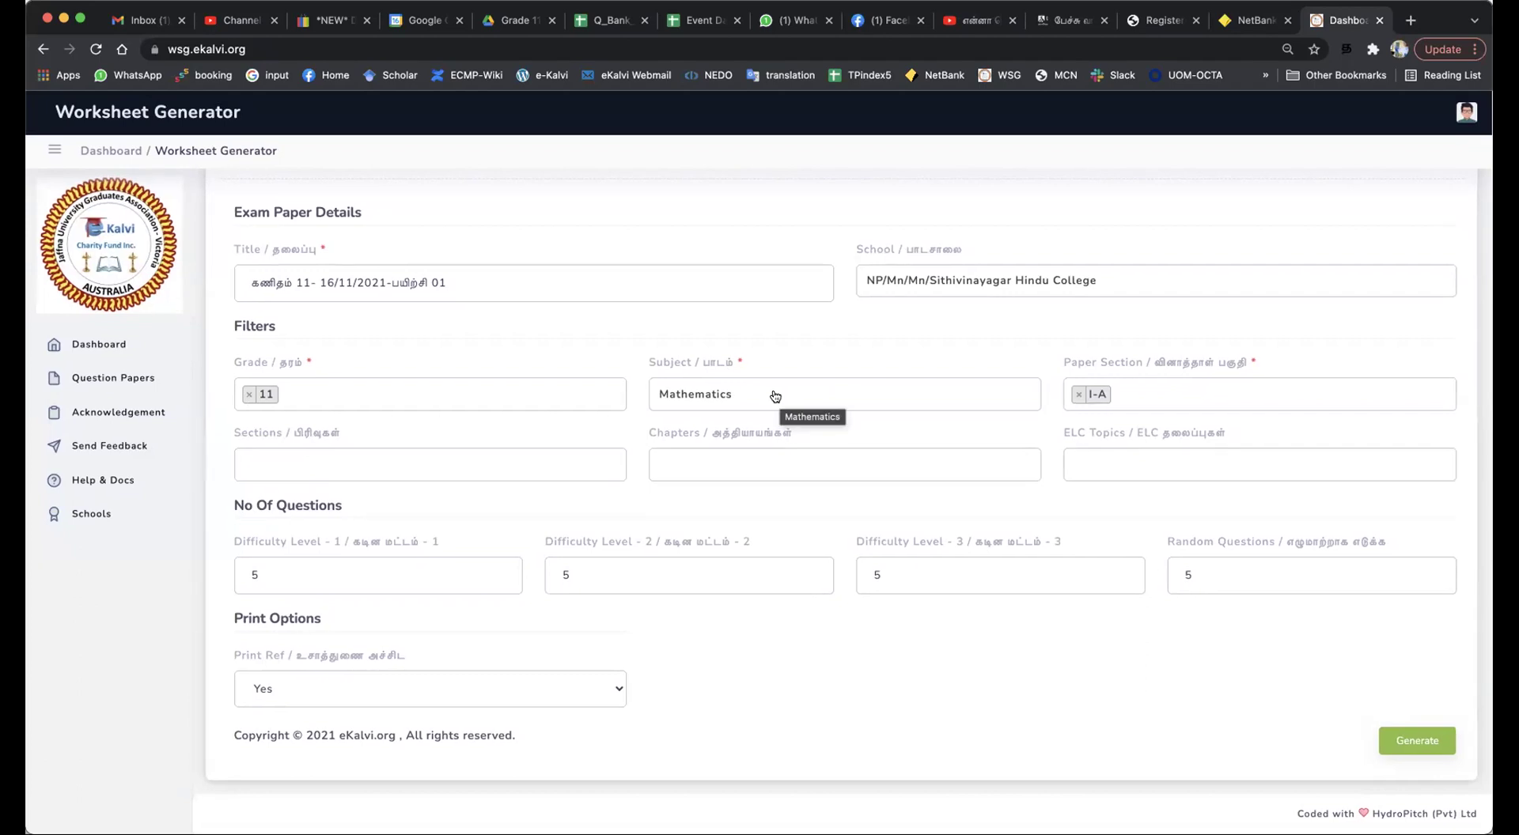
Browse the grade 11 chapters, add 11.01 எண்கள் to the Chapters filter and remove it again.
{"action": "left_click", "coordinate": [722, 467]}
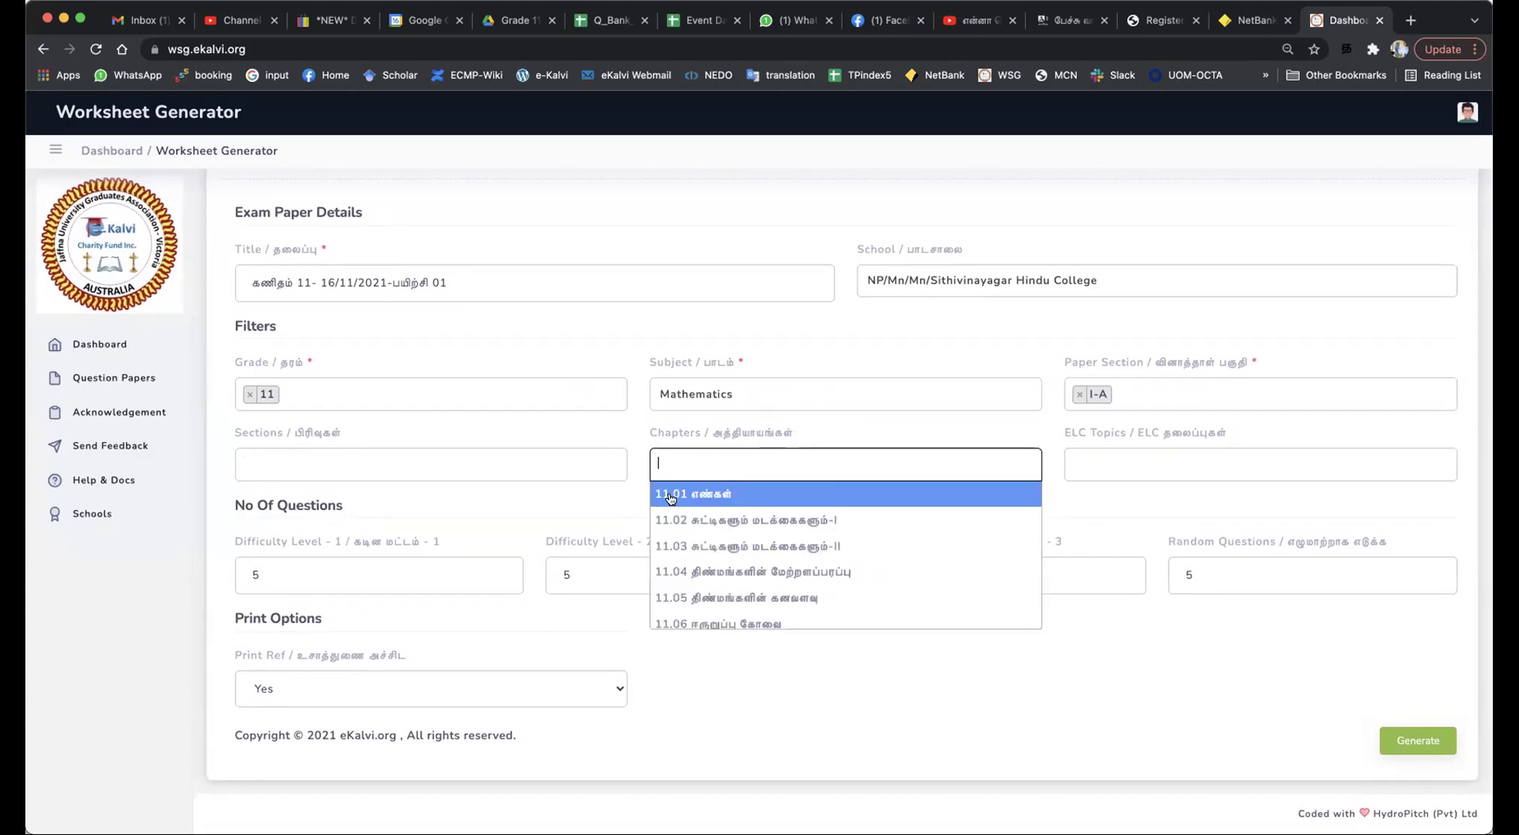
{"action": "scroll", "coordinate": [728, 563], "scroll_direction": "down", "scroll_amount": 1}
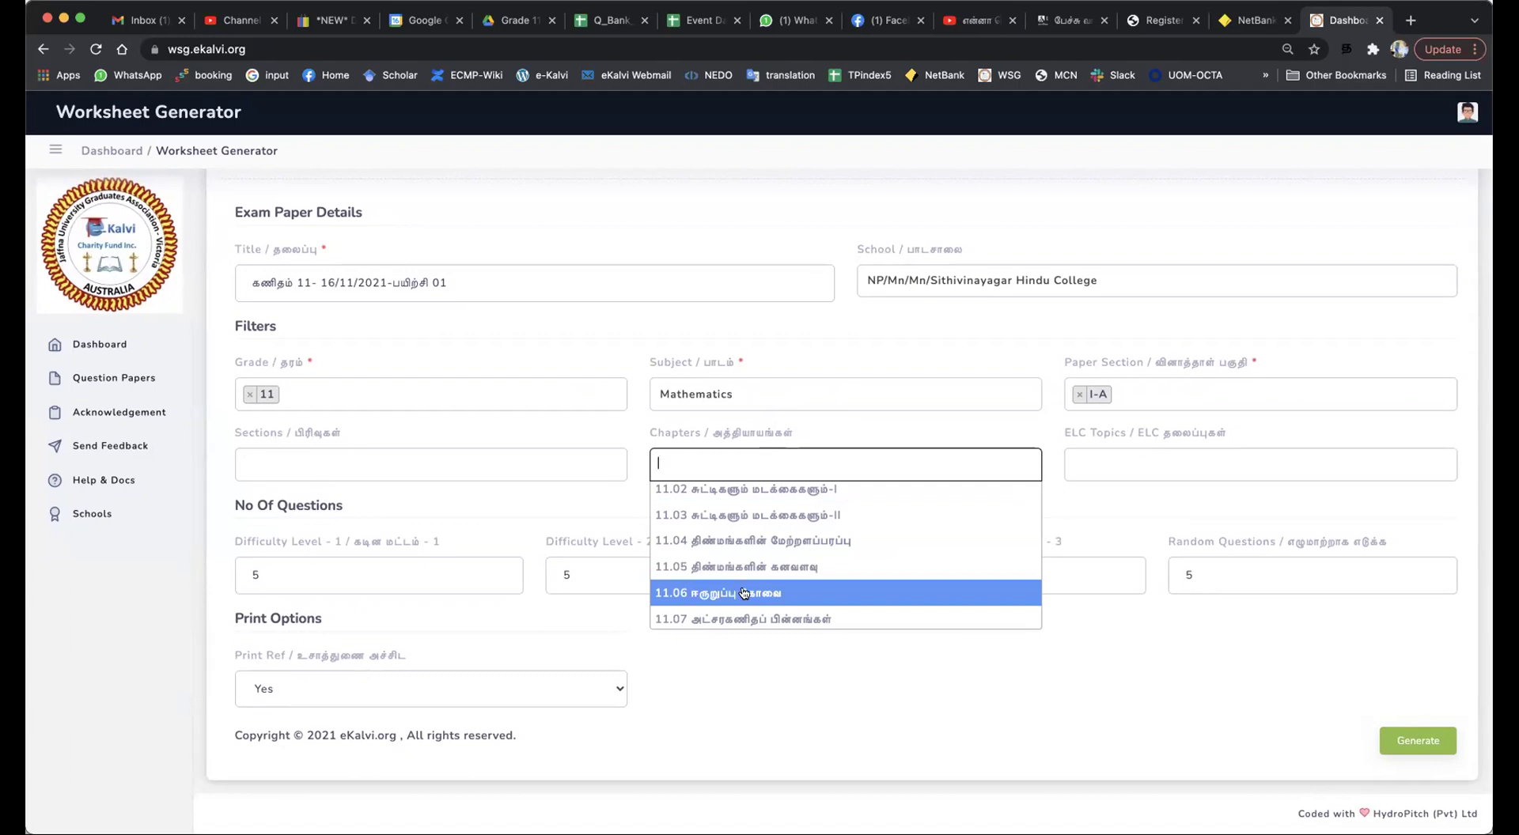
{"action": "scroll", "coordinate": [743, 593], "scroll_direction": "down", "scroll_amount": 1}
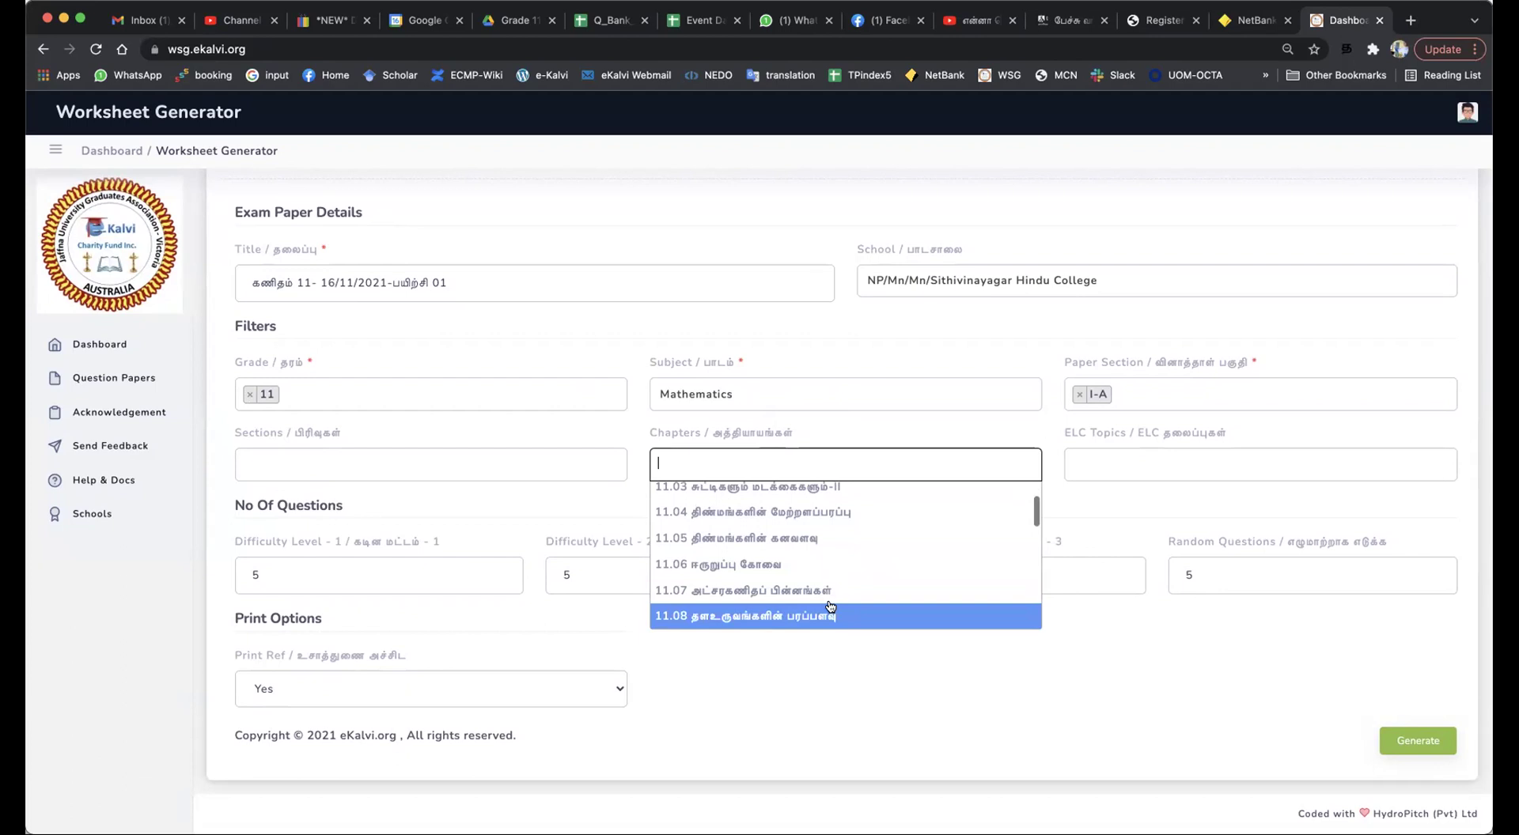
{"action": "scroll", "coordinate": [778, 522], "scroll_direction": "up", "scroll_amount": 3}
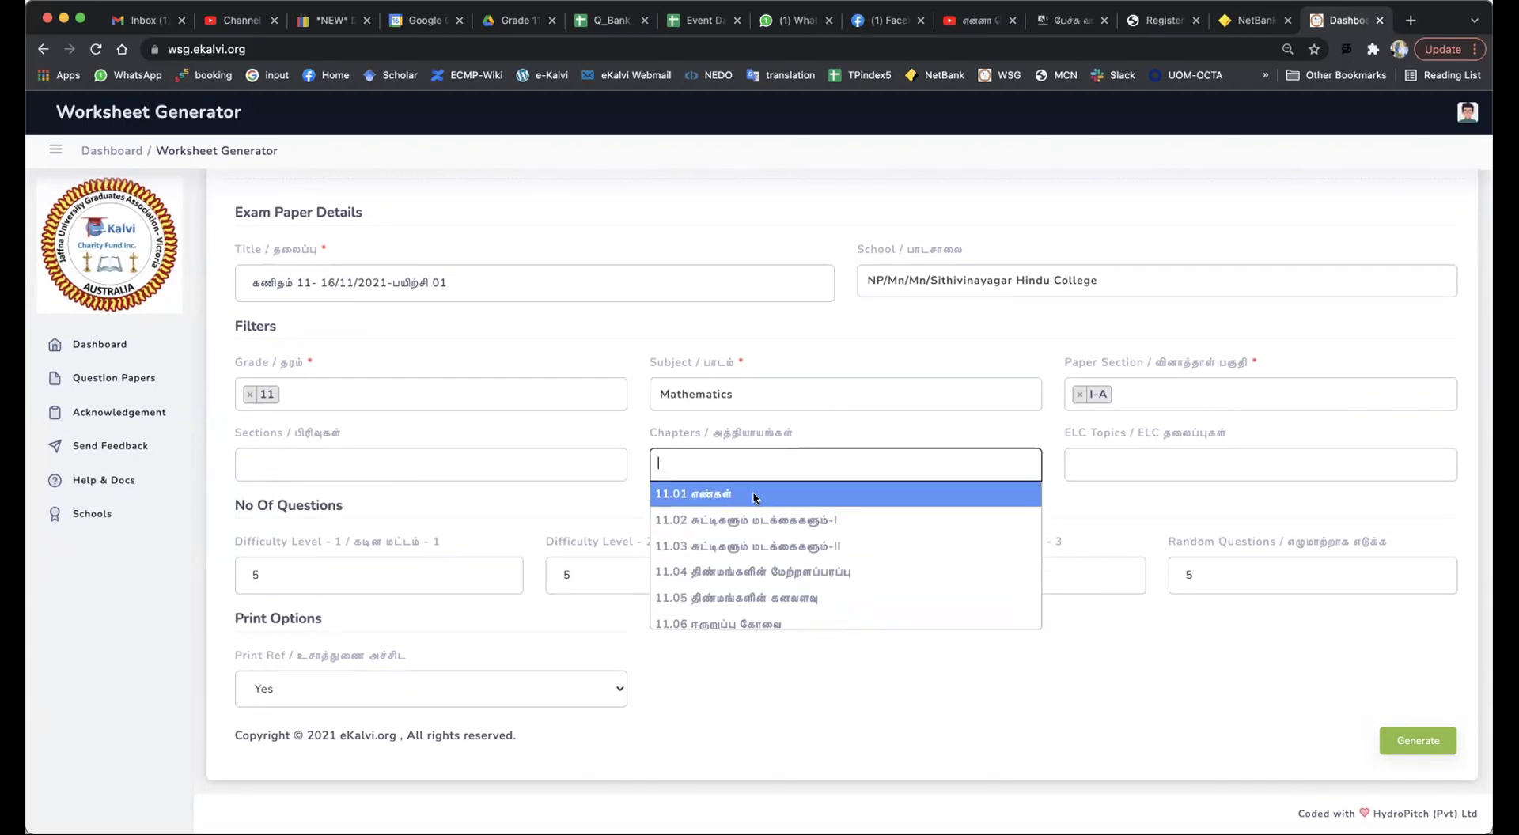
{"action": "left_click", "coordinate": [753, 495]}
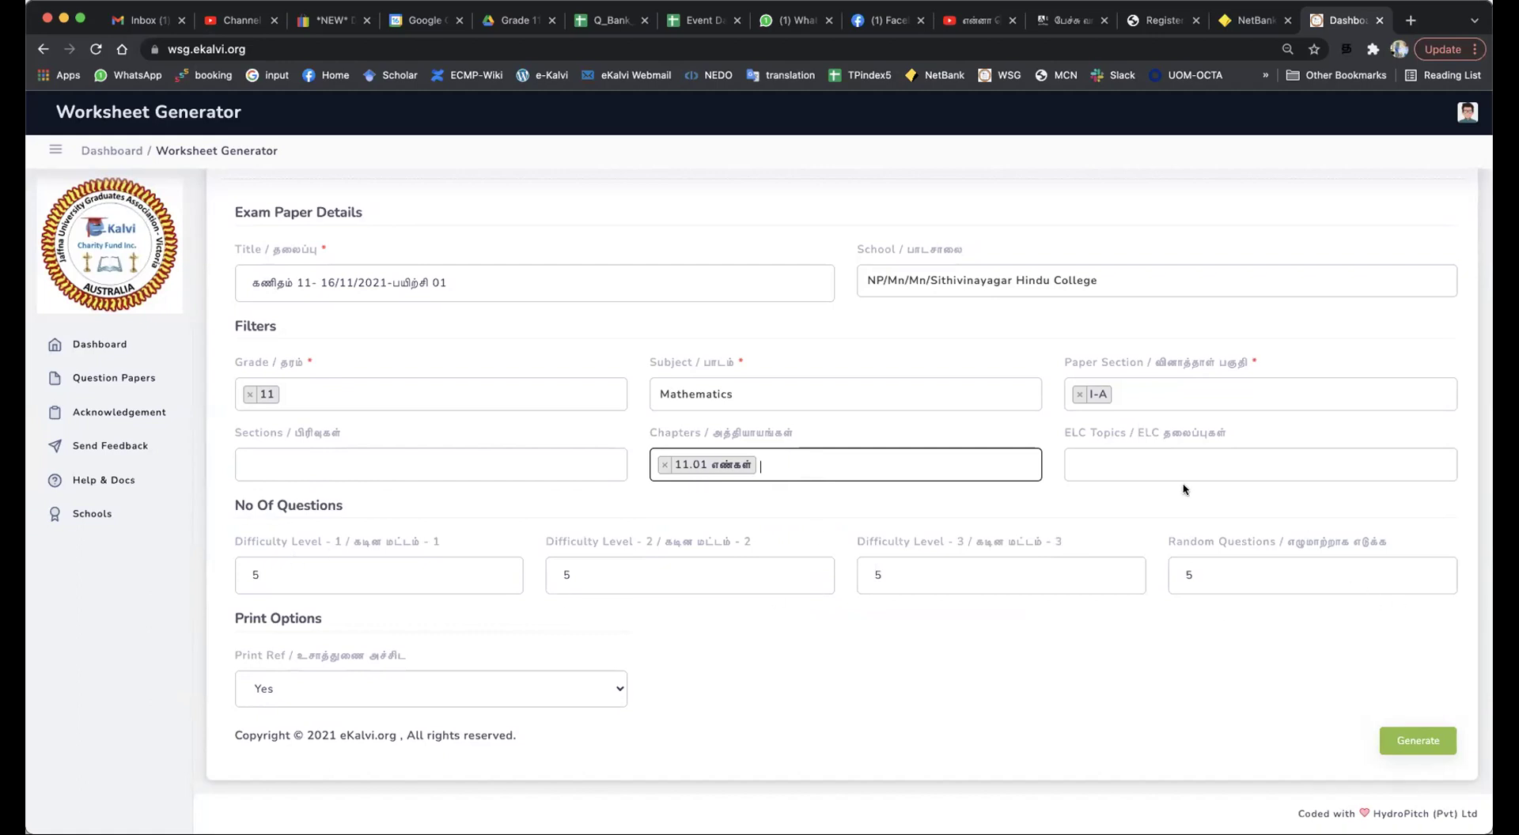
{"action": "left_click", "coordinate": [673, 466]}
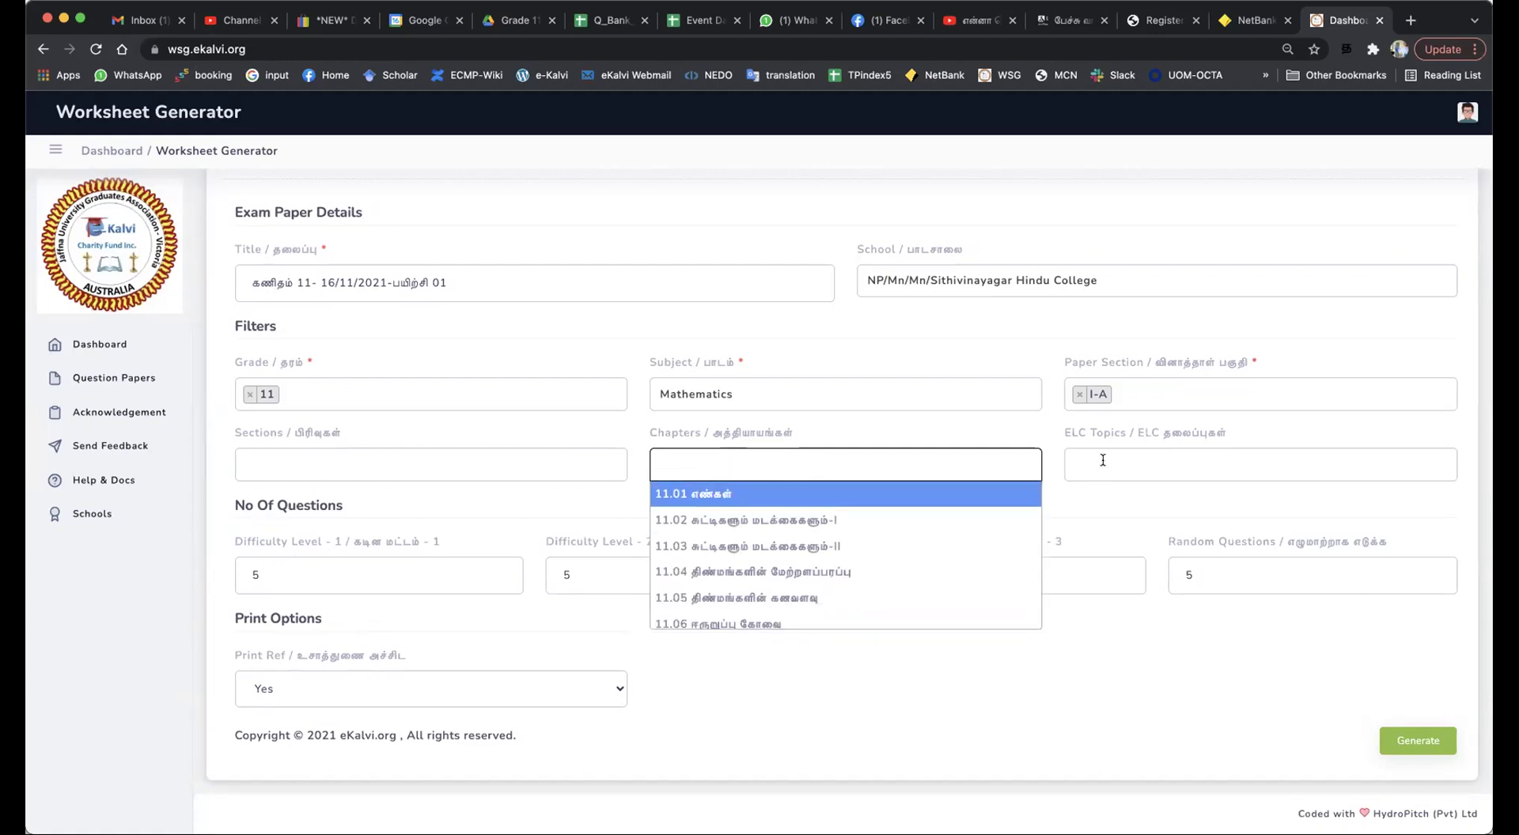
Choose அட்சரகணித பின்னங்கள் as the ELC topic and add paper sections I-B and II alongside I-A.
{"action": "left_click", "coordinate": [1103, 460]}
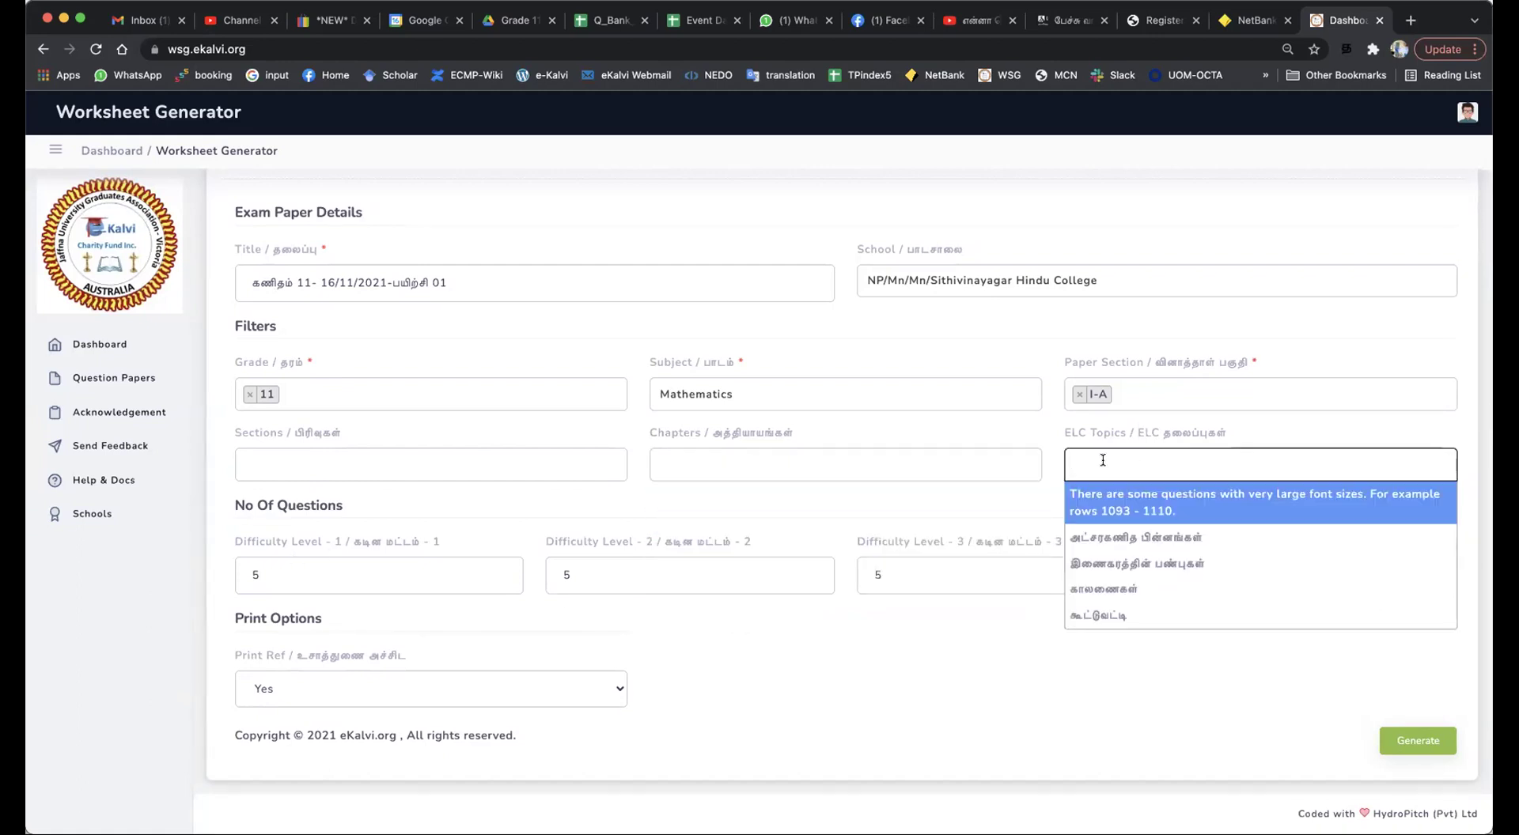
{"action": "left_click", "coordinate": [1153, 538]}
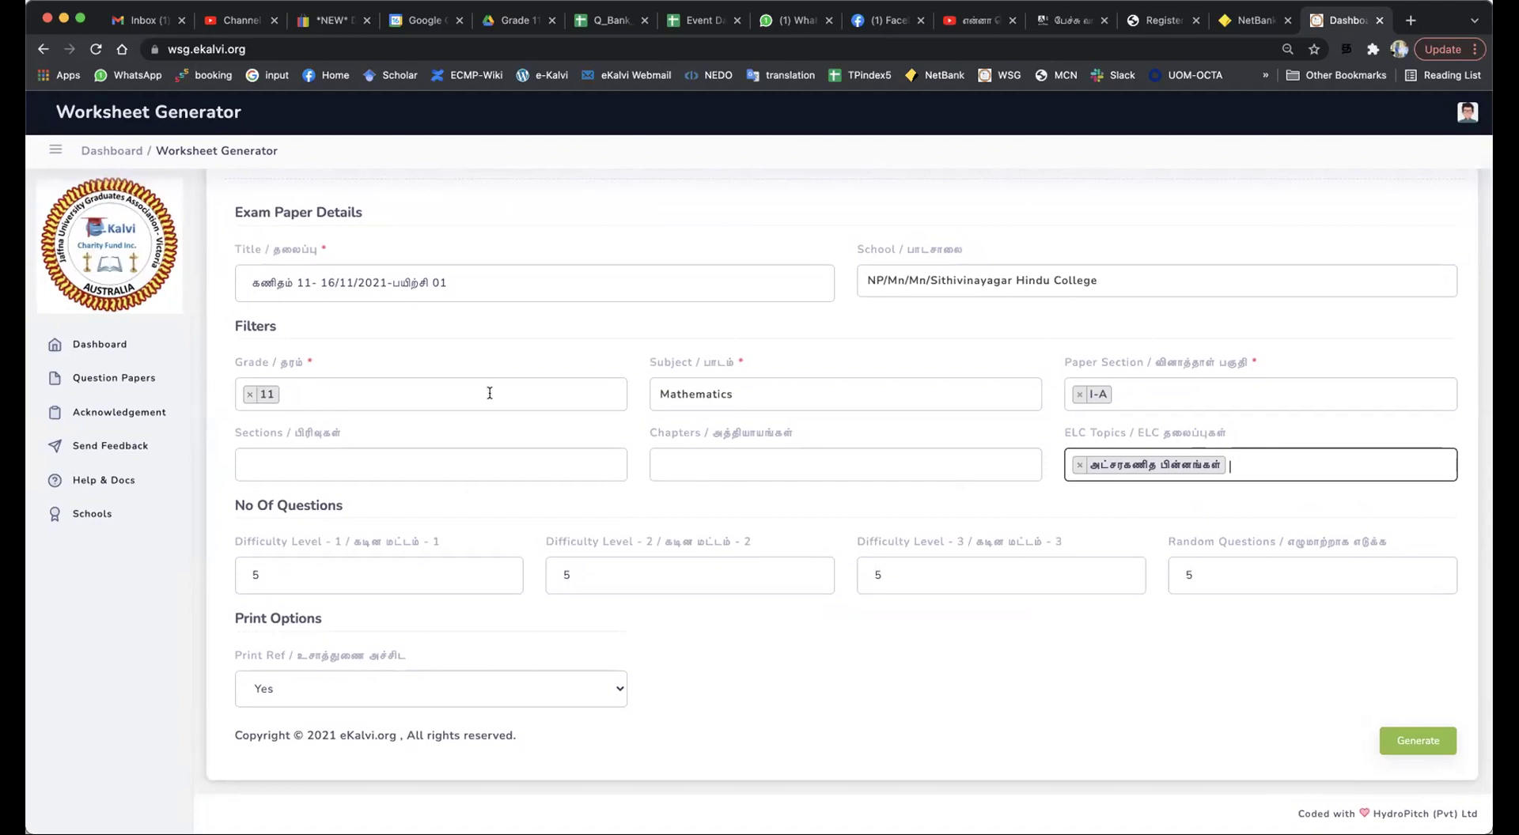
{"action": "left_click", "coordinate": [1155, 391]}
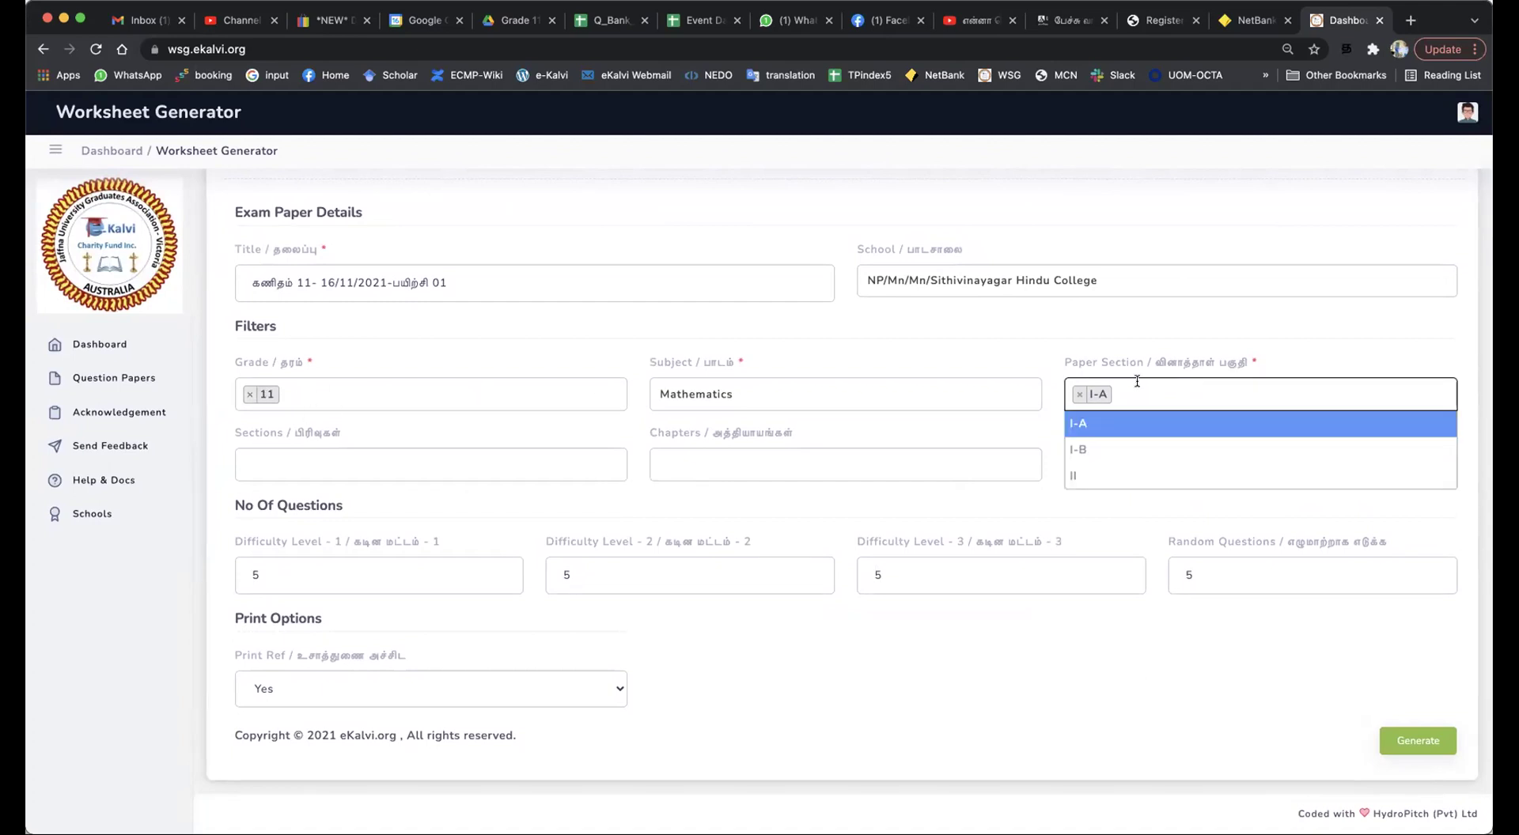
{"action": "left_click", "coordinate": [1103, 448]}
{"action": "left_click", "coordinate": [1235, 401]}
{"action": "left_click", "coordinate": [1147, 472]}
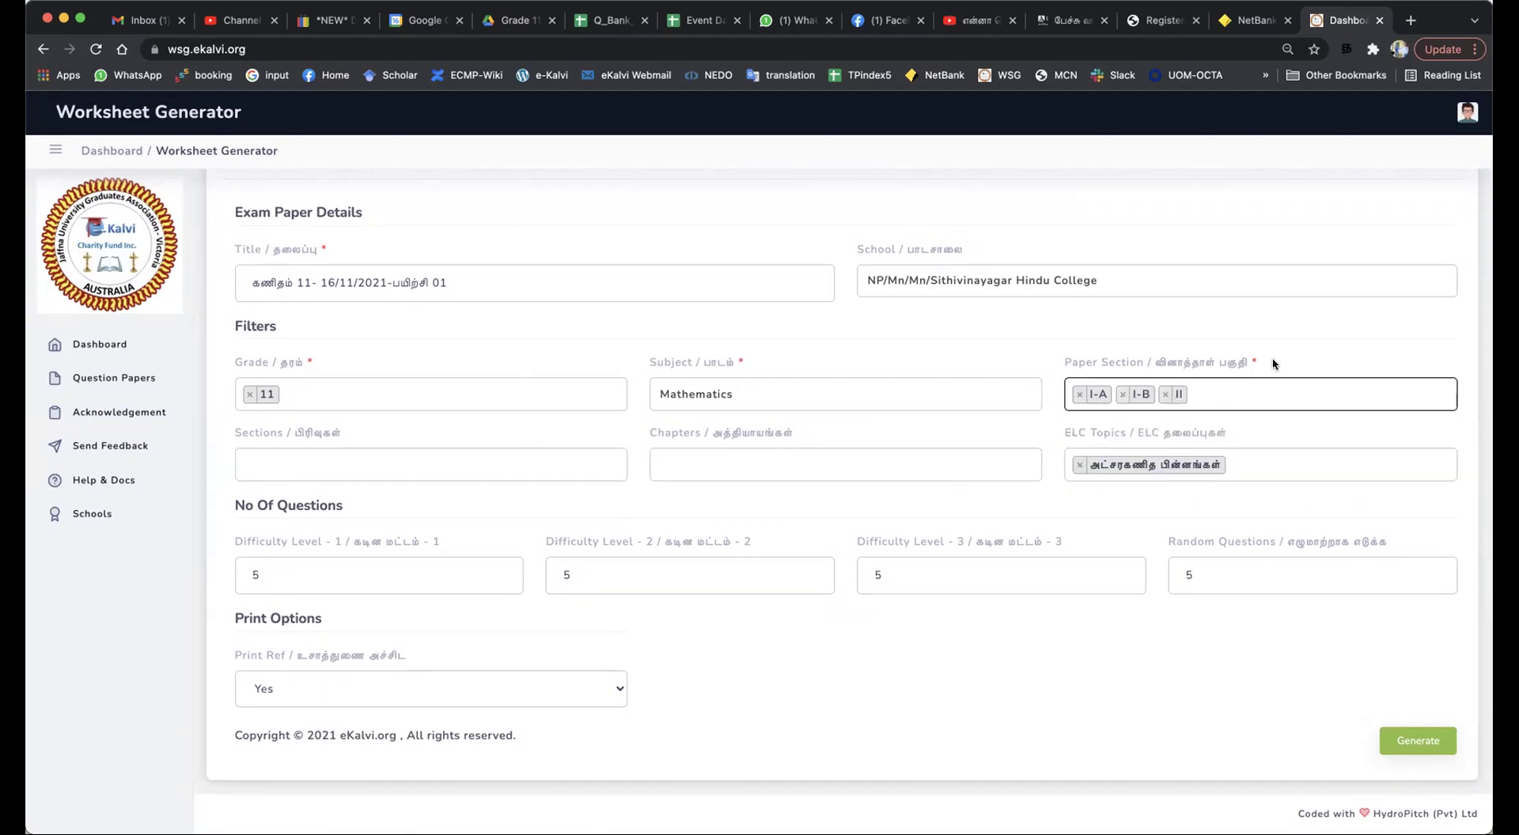
{"action": "left_click", "coordinate": [915, 500]}
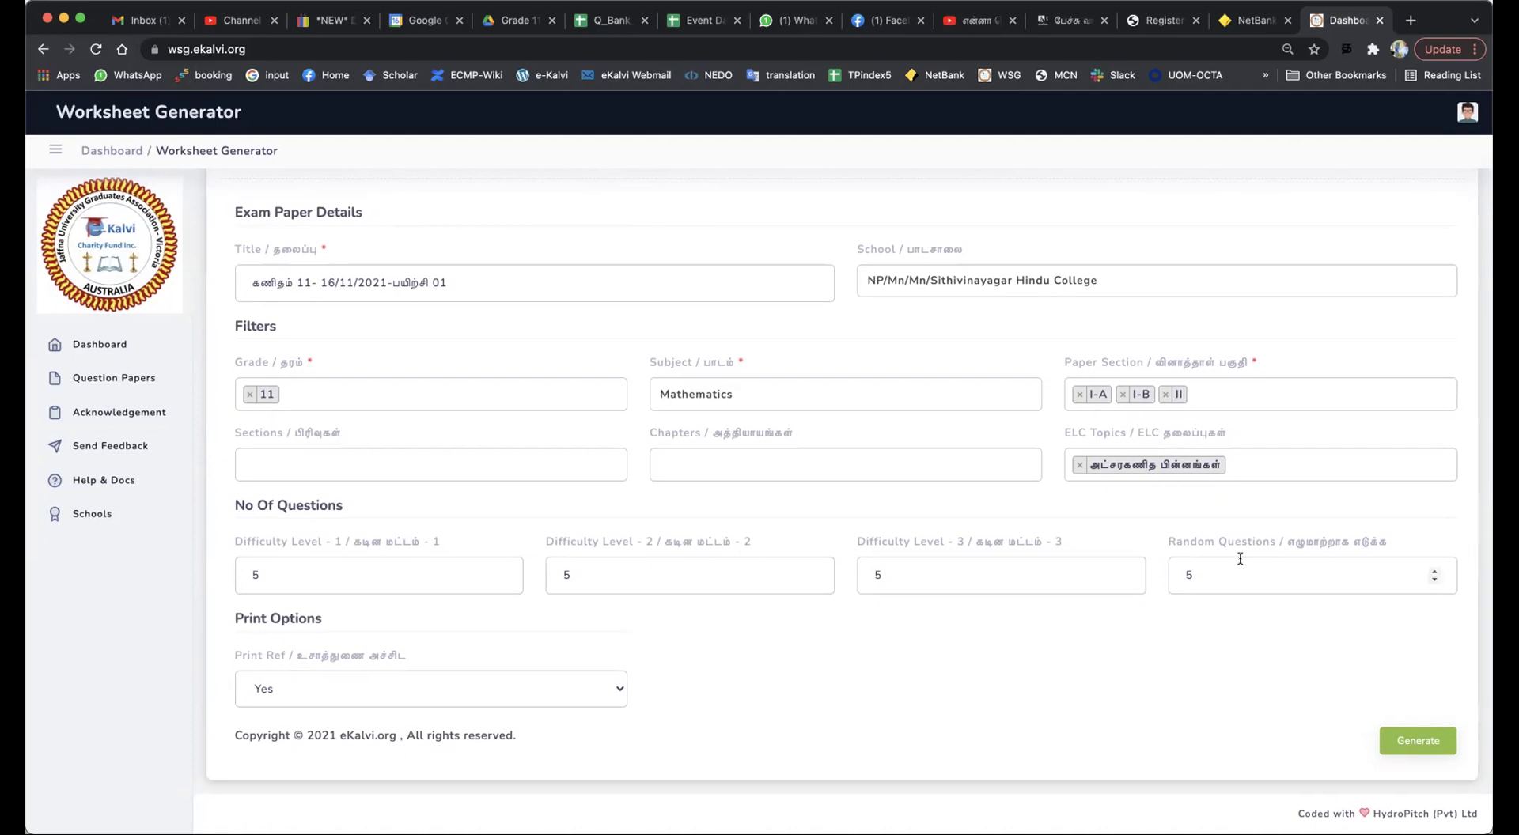
Generate the question paper from the completed form.
{"action": "left_click", "coordinate": [1407, 735]}
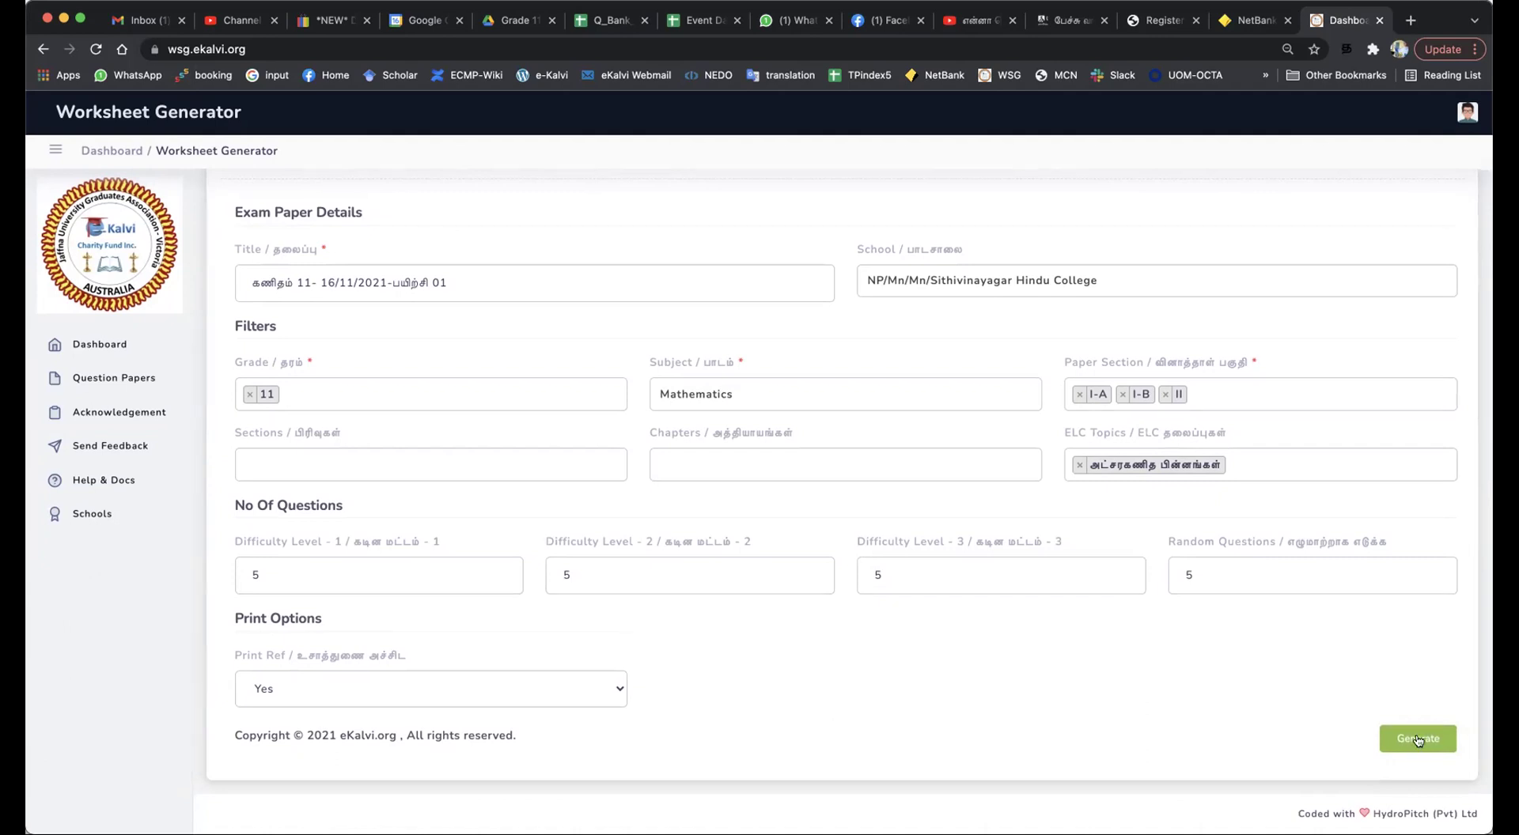
{"action": "left_click", "coordinate": [1418, 739]}
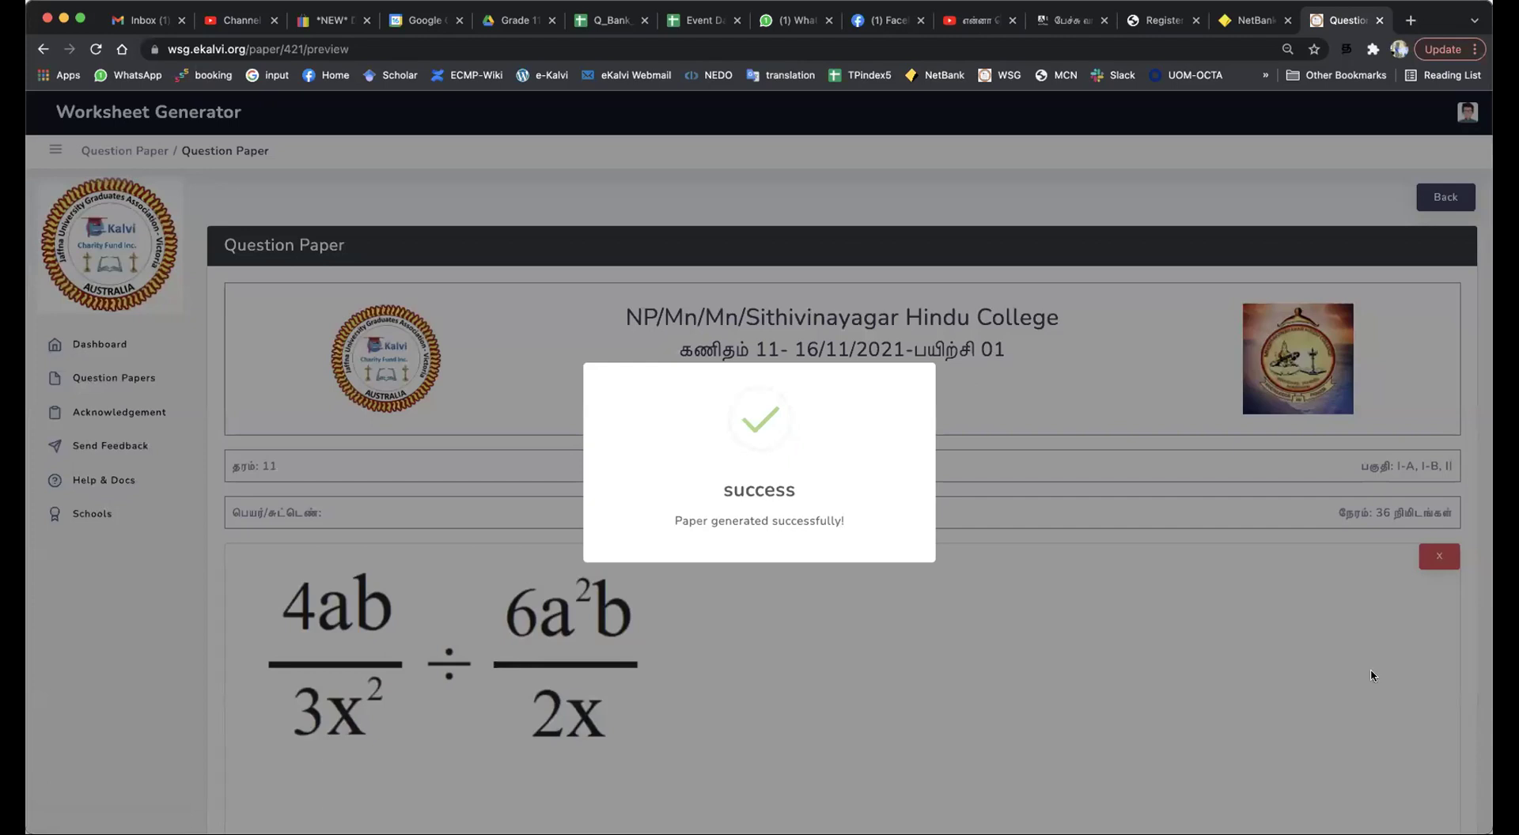
Review the generated paper's header details, including grade, subject, sections and time, and read through its questions.
{"action": "scroll", "coordinate": [882, 583], "scroll_direction": "down", "scroll_amount": 3}
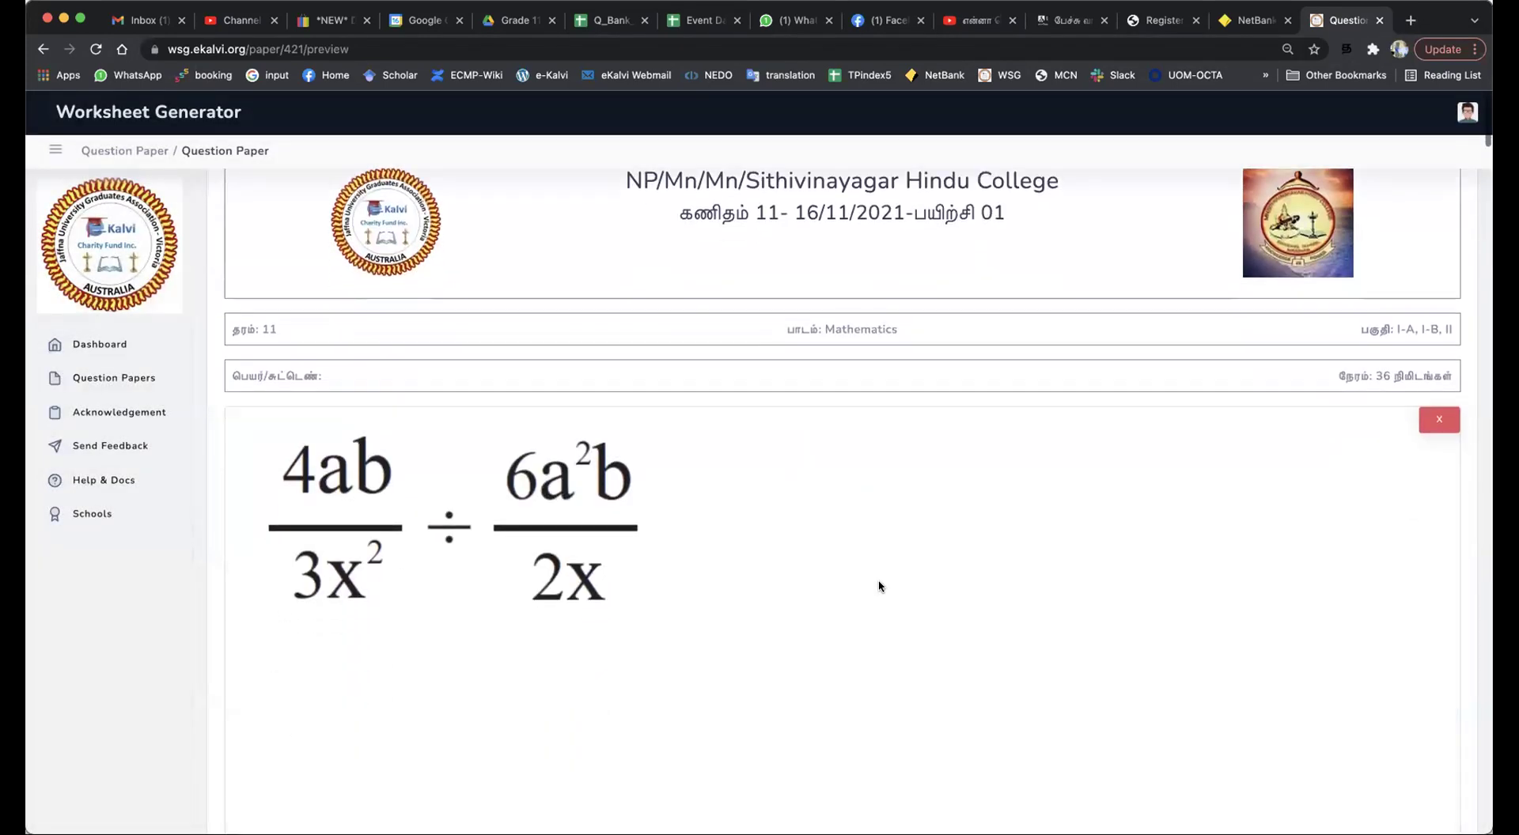
{"action": "scroll", "coordinate": [881, 584], "scroll_direction": "up", "scroll_amount": 4}
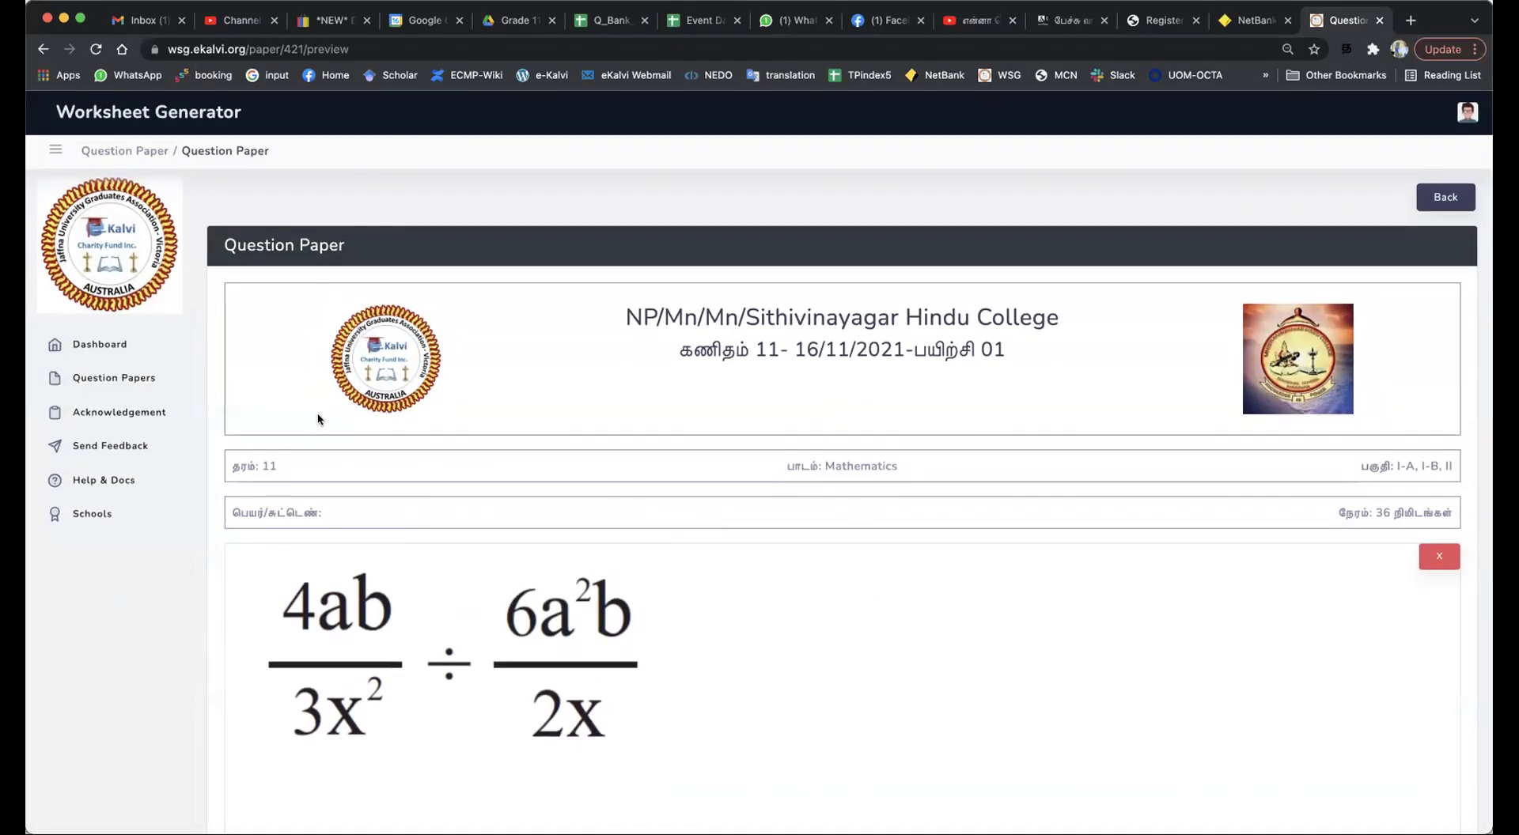
{"action": "scroll", "coordinate": [367, 327], "scroll_direction": "down", "scroll_amount": 1}
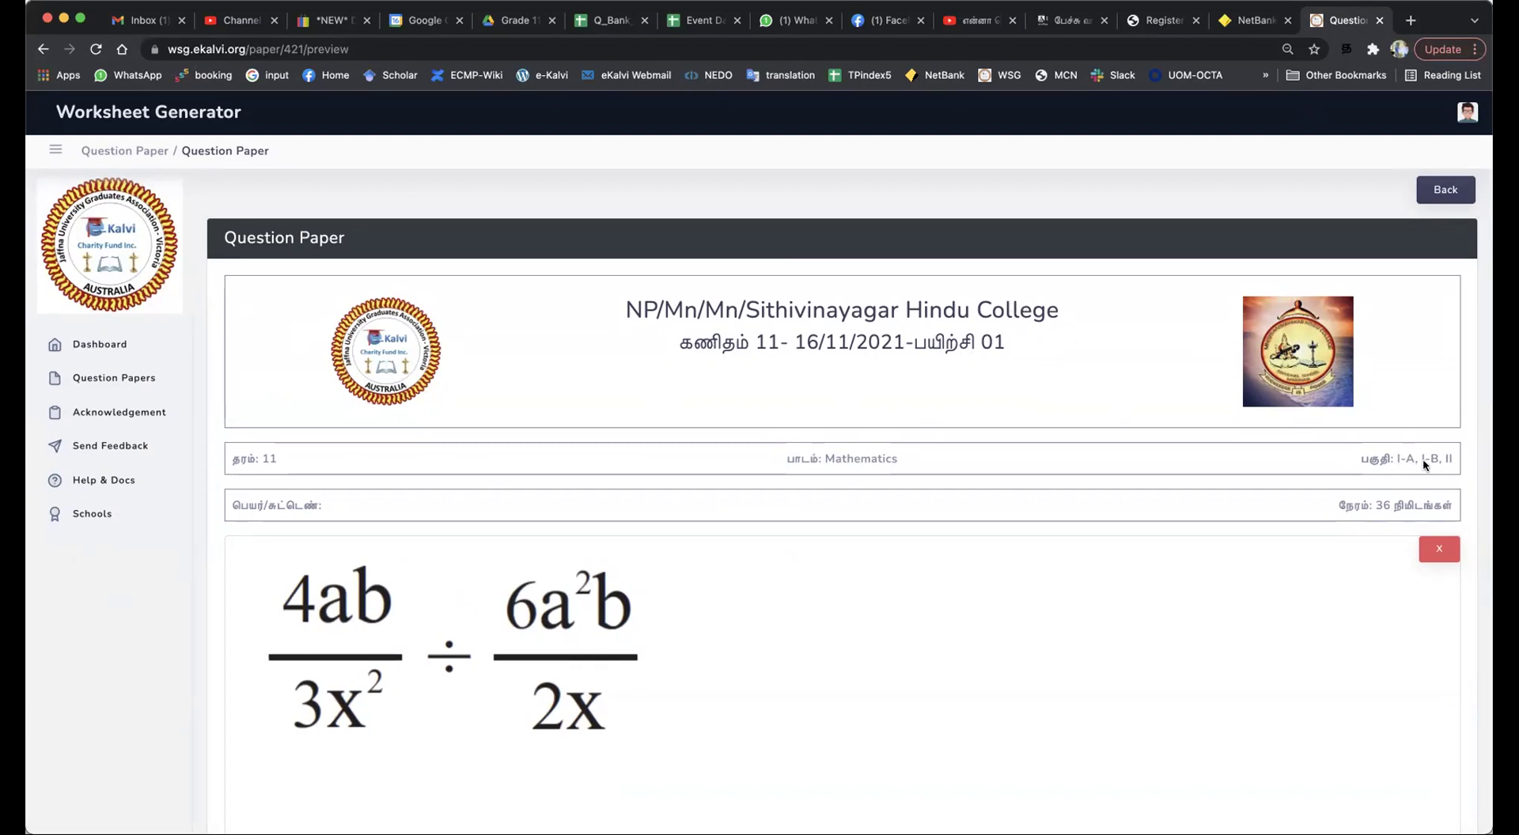
{"action": "scroll", "coordinate": [1444, 463], "scroll_direction": "down", "scroll_amount": 1}
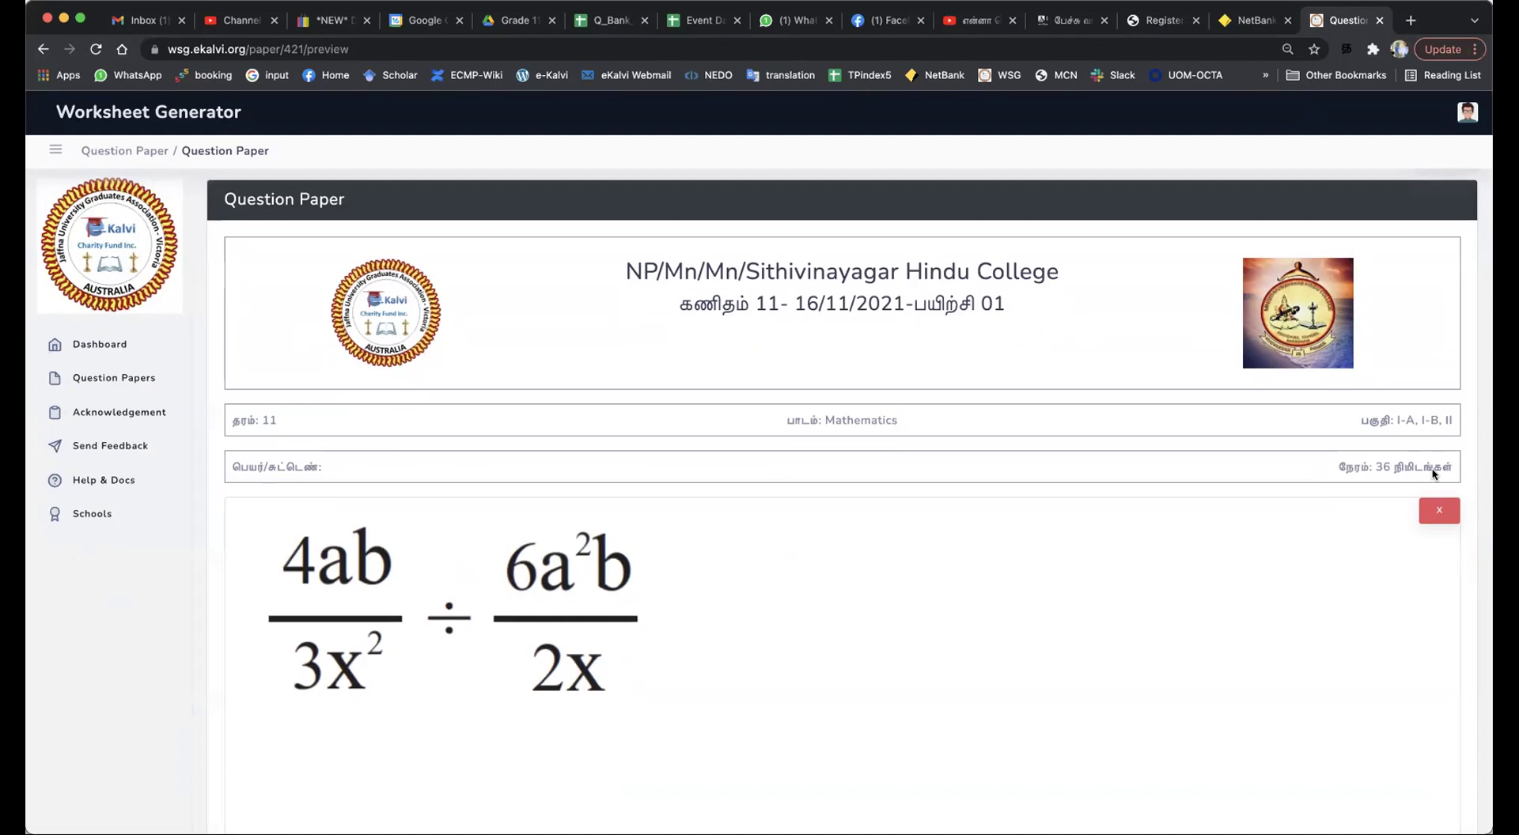
{"action": "scroll", "coordinate": [1072, 536], "scroll_direction": "down", "scroll_amount": 10}
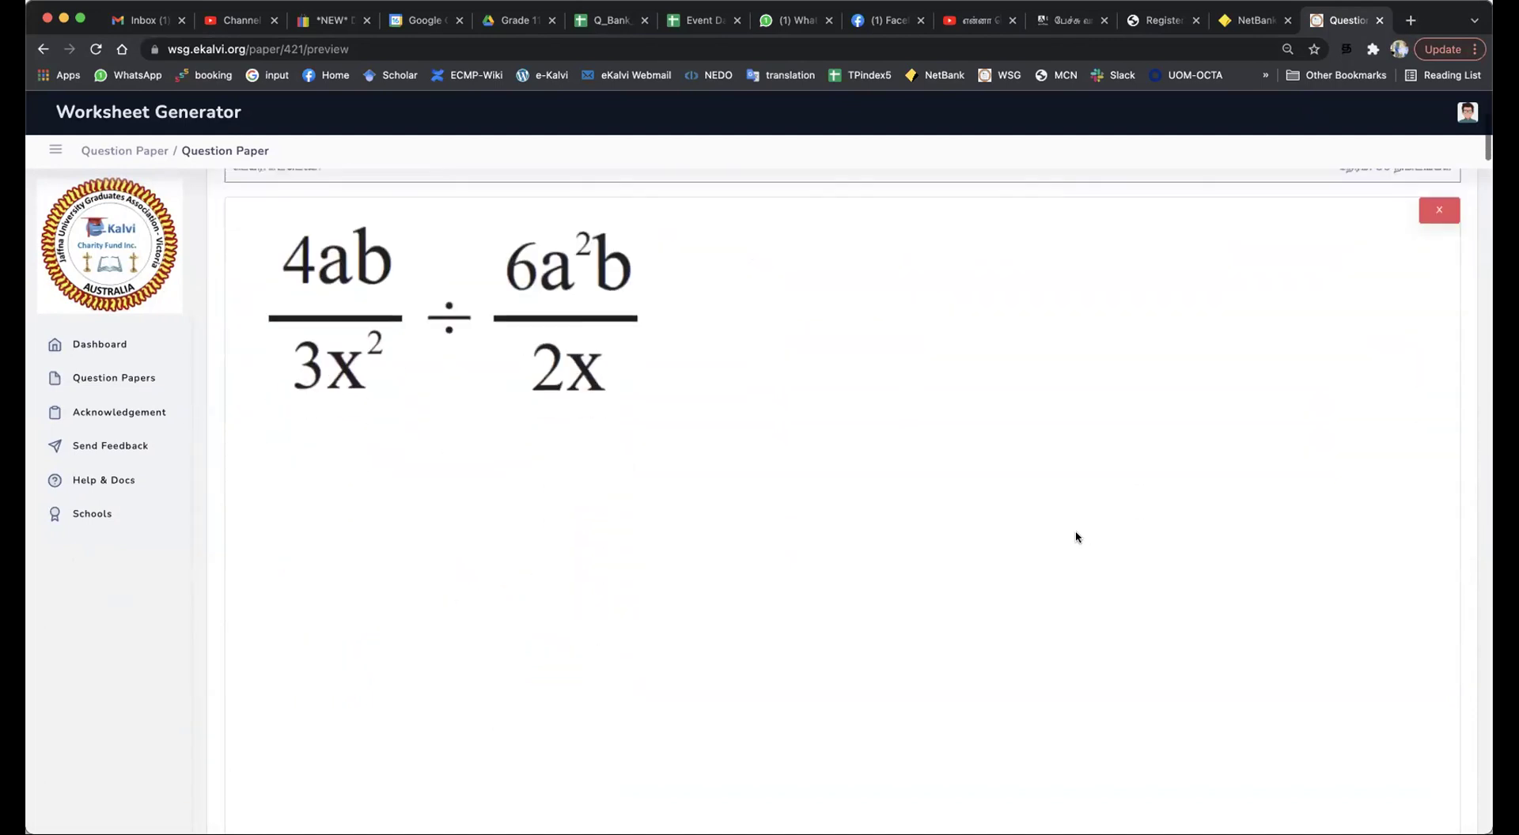
{"action": "scroll", "coordinate": [1075, 537], "scroll_direction": "down", "scroll_amount": 15}
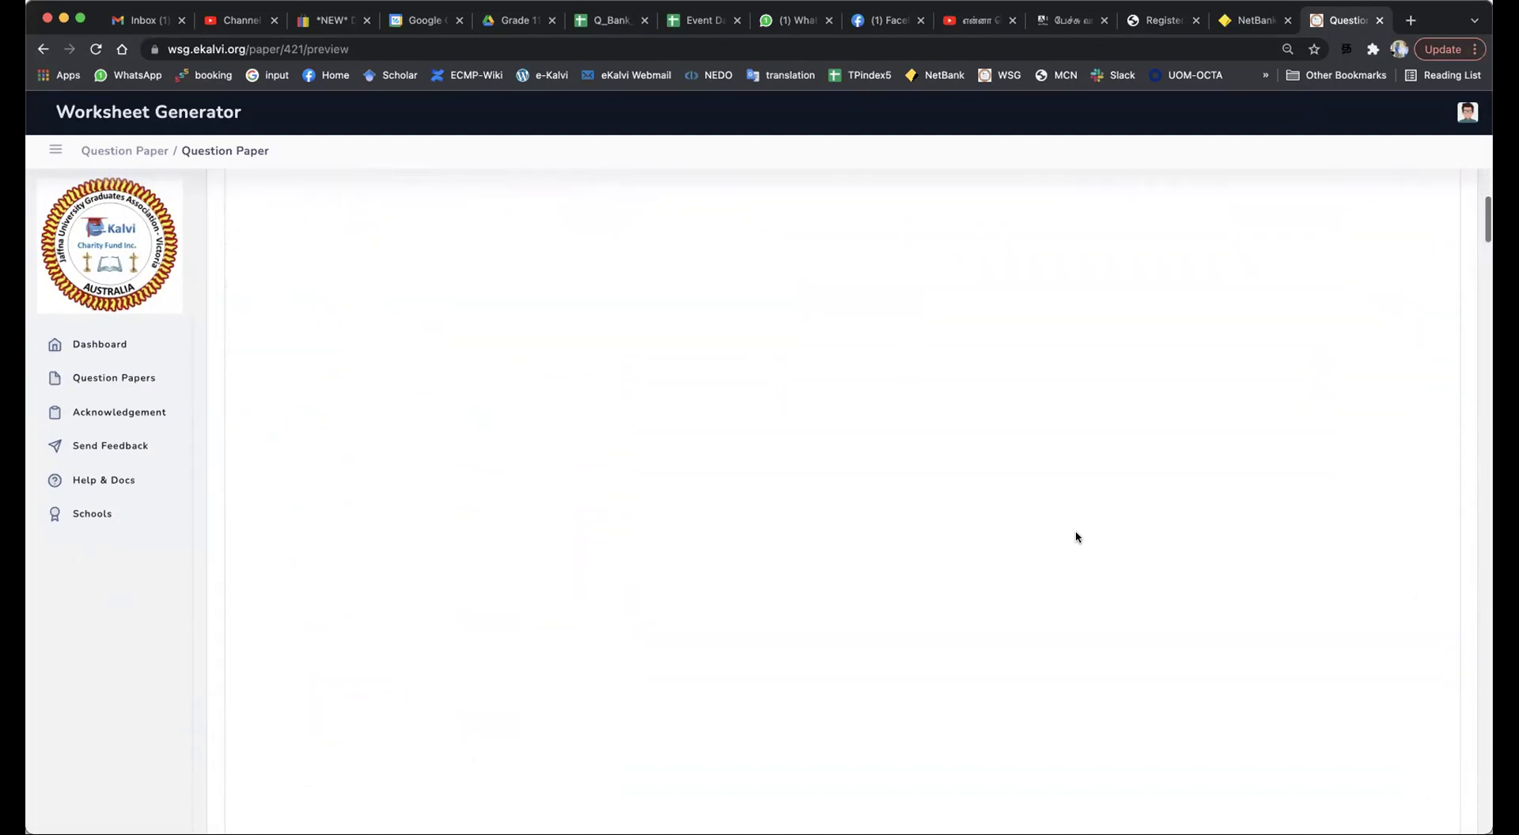
{"action": "scroll", "coordinate": [1075, 537], "scroll_direction": "down", "scroll_amount": 3}
{"action": "scroll", "coordinate": [1074, 536], "scroll_direction": "up", "scroll_amount": 15}
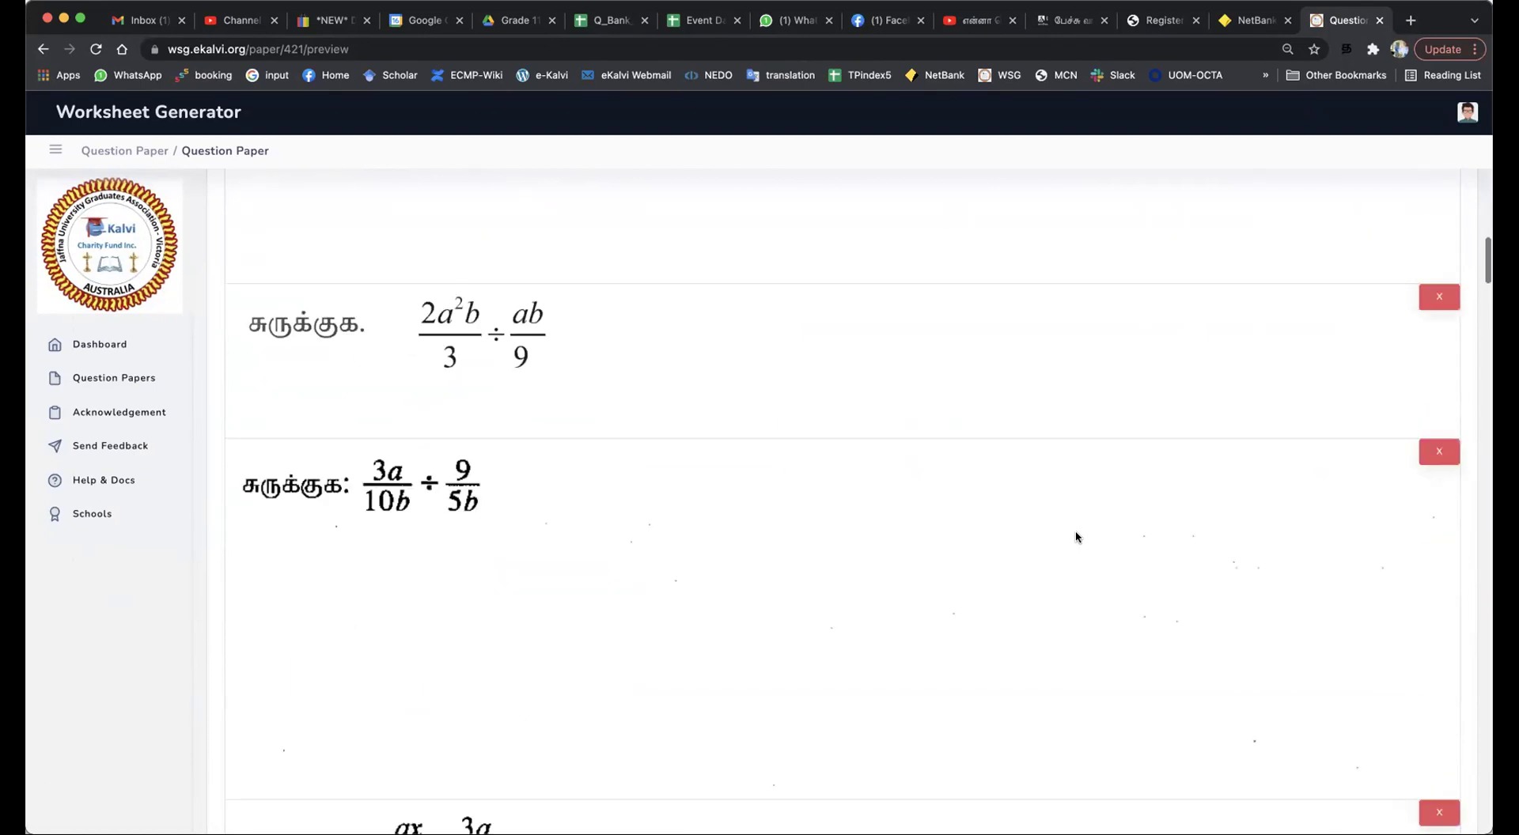
{"action": "scroll", "coordinate": [1075, 536], "scroll_direction": "up", "scroll_amount": 10}
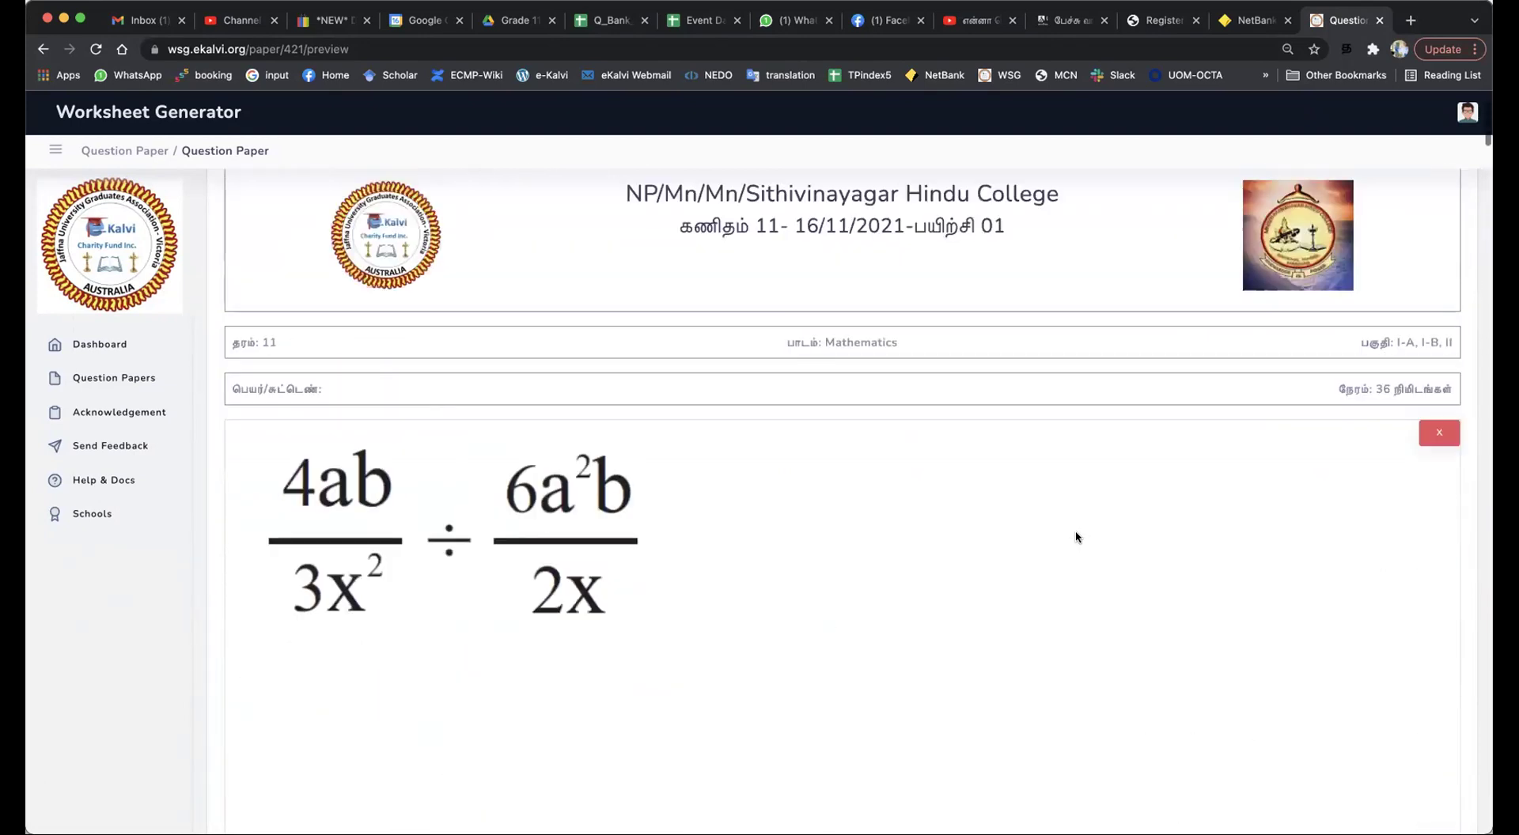
{"action": "scroll", "coordinate": [1075, 537], "scroll_direction": "down", "scroll_amount": 12}
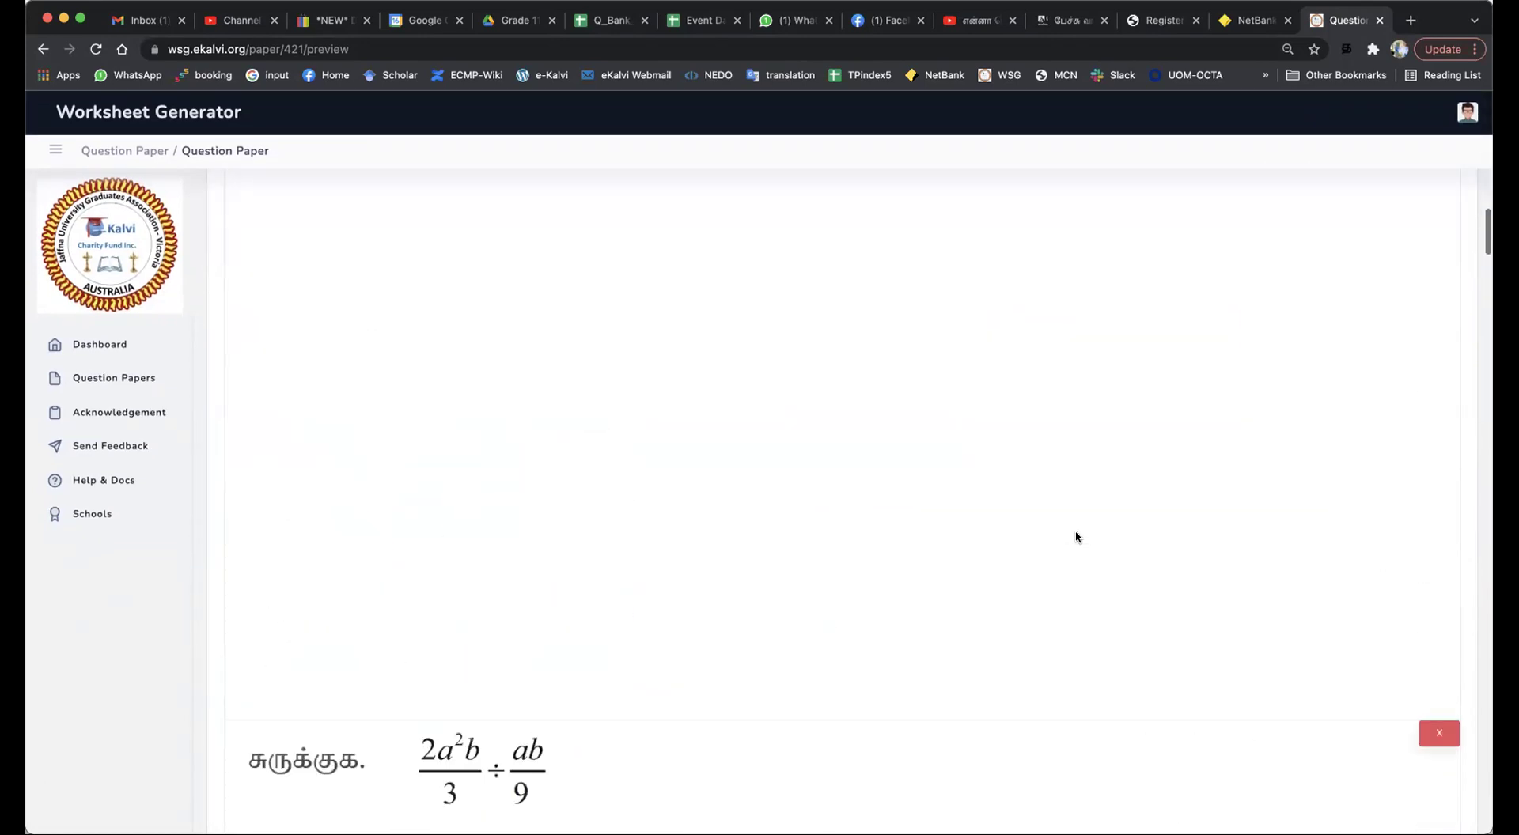
{"action": "scroll", "coordinate": [1075, 536], "scroll_direction": "down", "scroll_amount": 4}
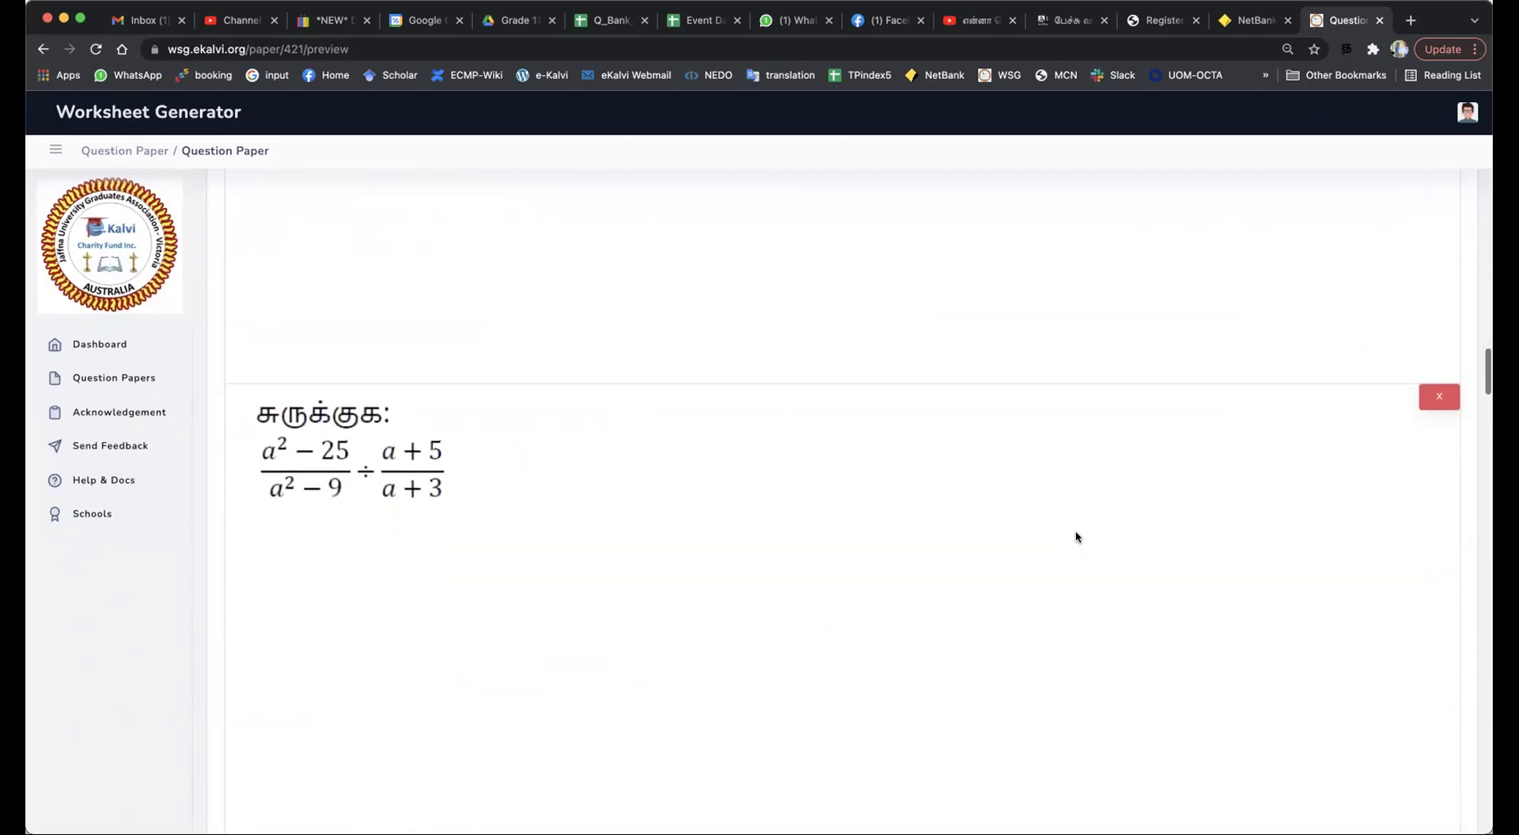
{"action": "scroll", "coordinate": [1075, 536], "scroll_direction": "up", "scroll_amount": 10}
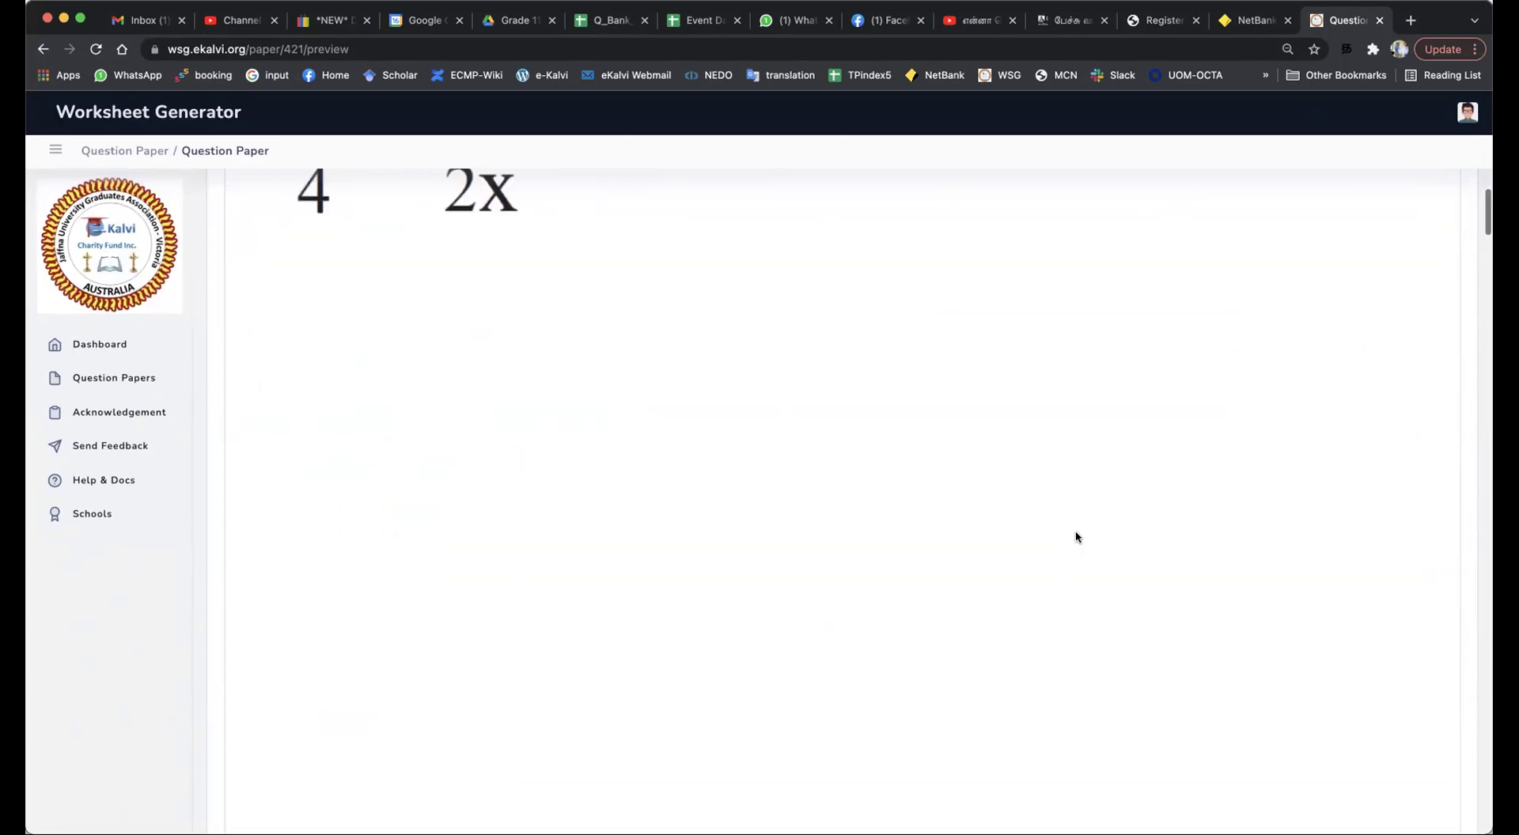
{"action": "scroll", "coordinate": [1186, 553], "scroll_direction": "down", "scroll_amount": 2}
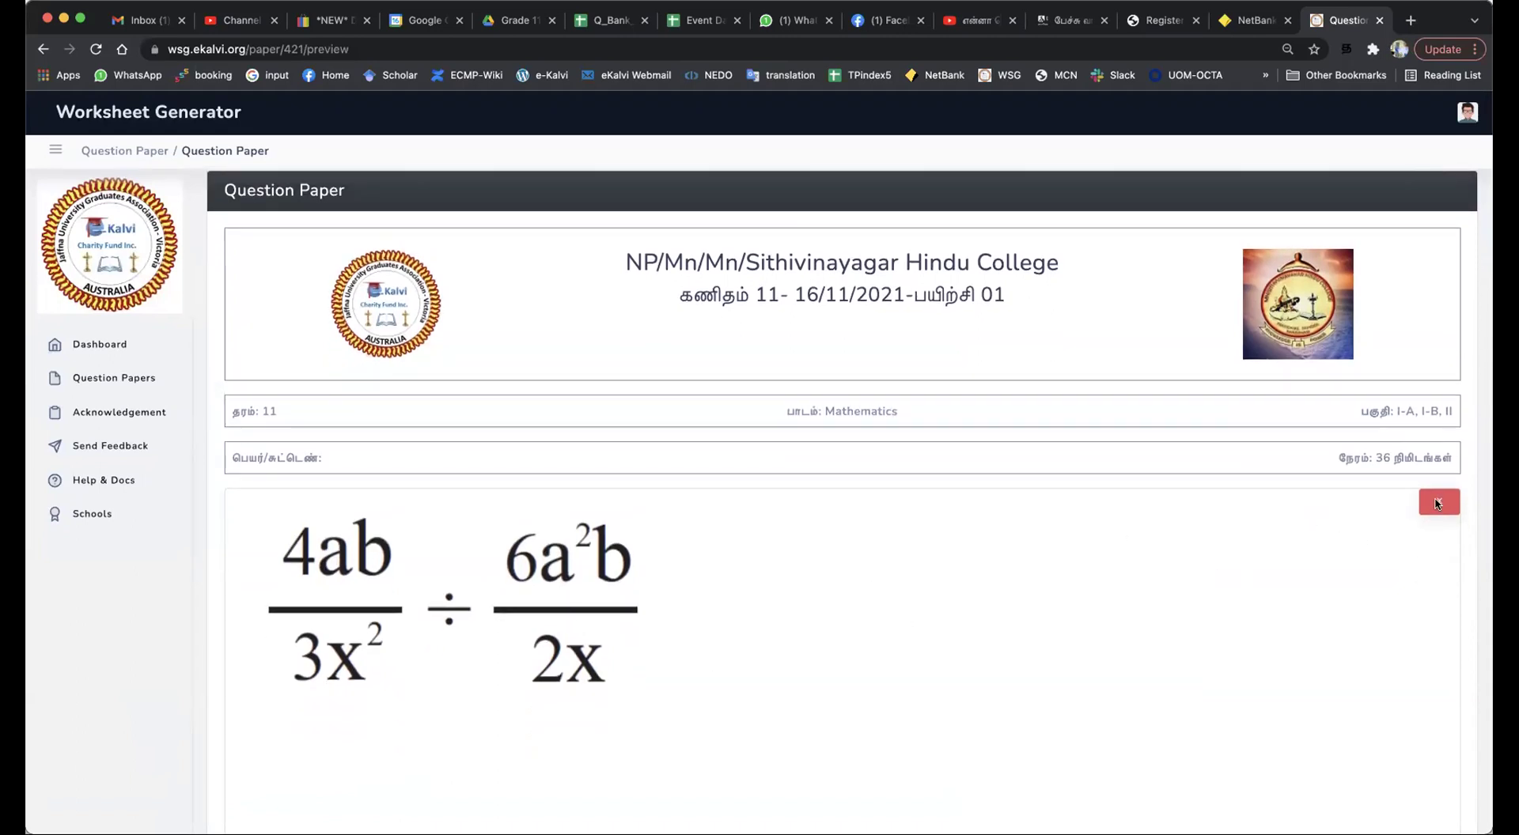
Remove the first question, the division of 4ab/3x² by 6a²b/2x, from the paper and confirm the removal.
{"action": "left_click", "coordinate": [1439, 503]}
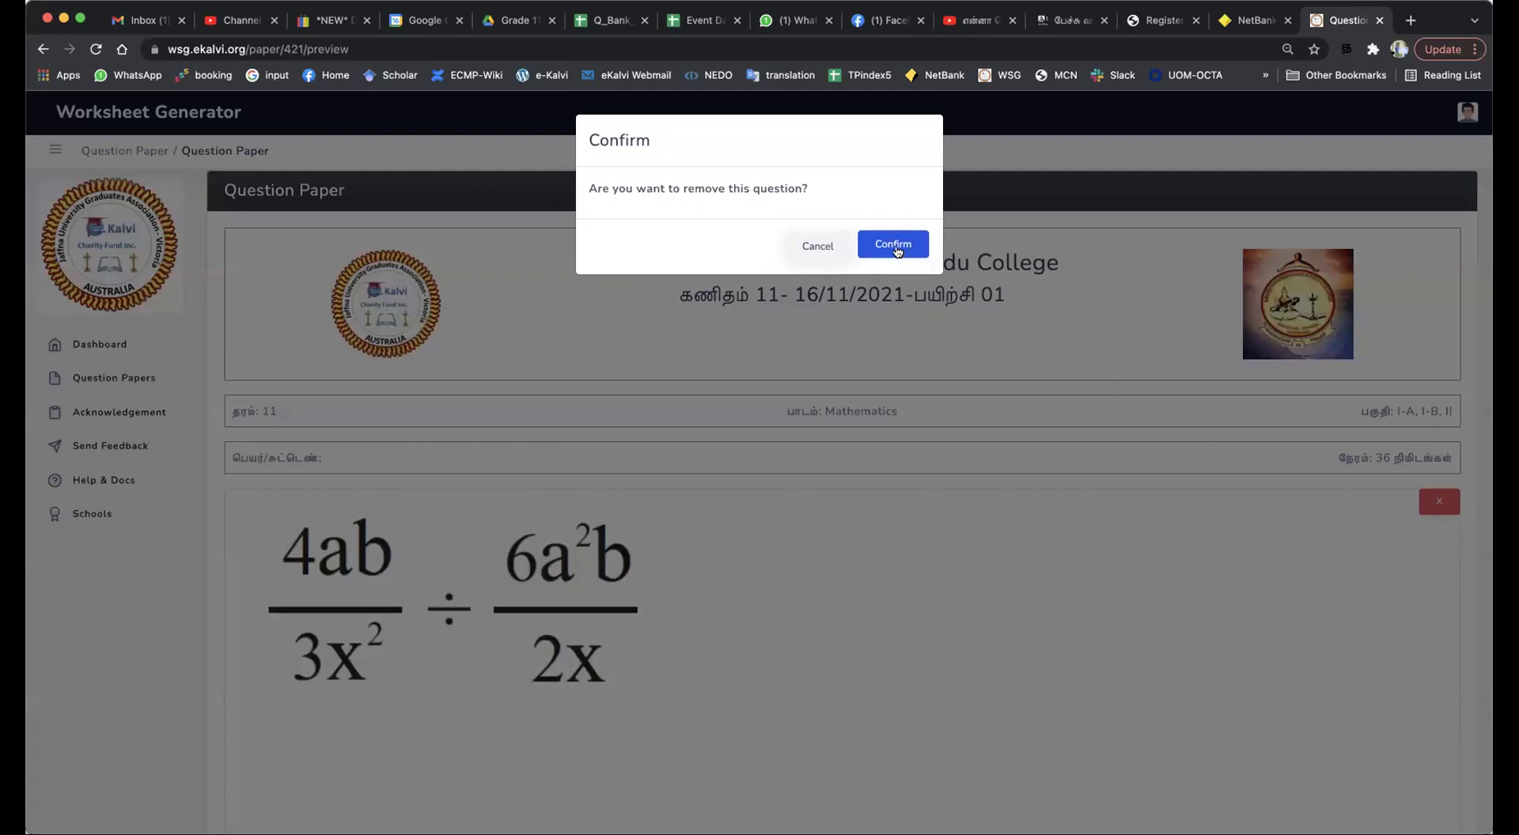
{"action": "left_click", "coordinate": [897, 251]}
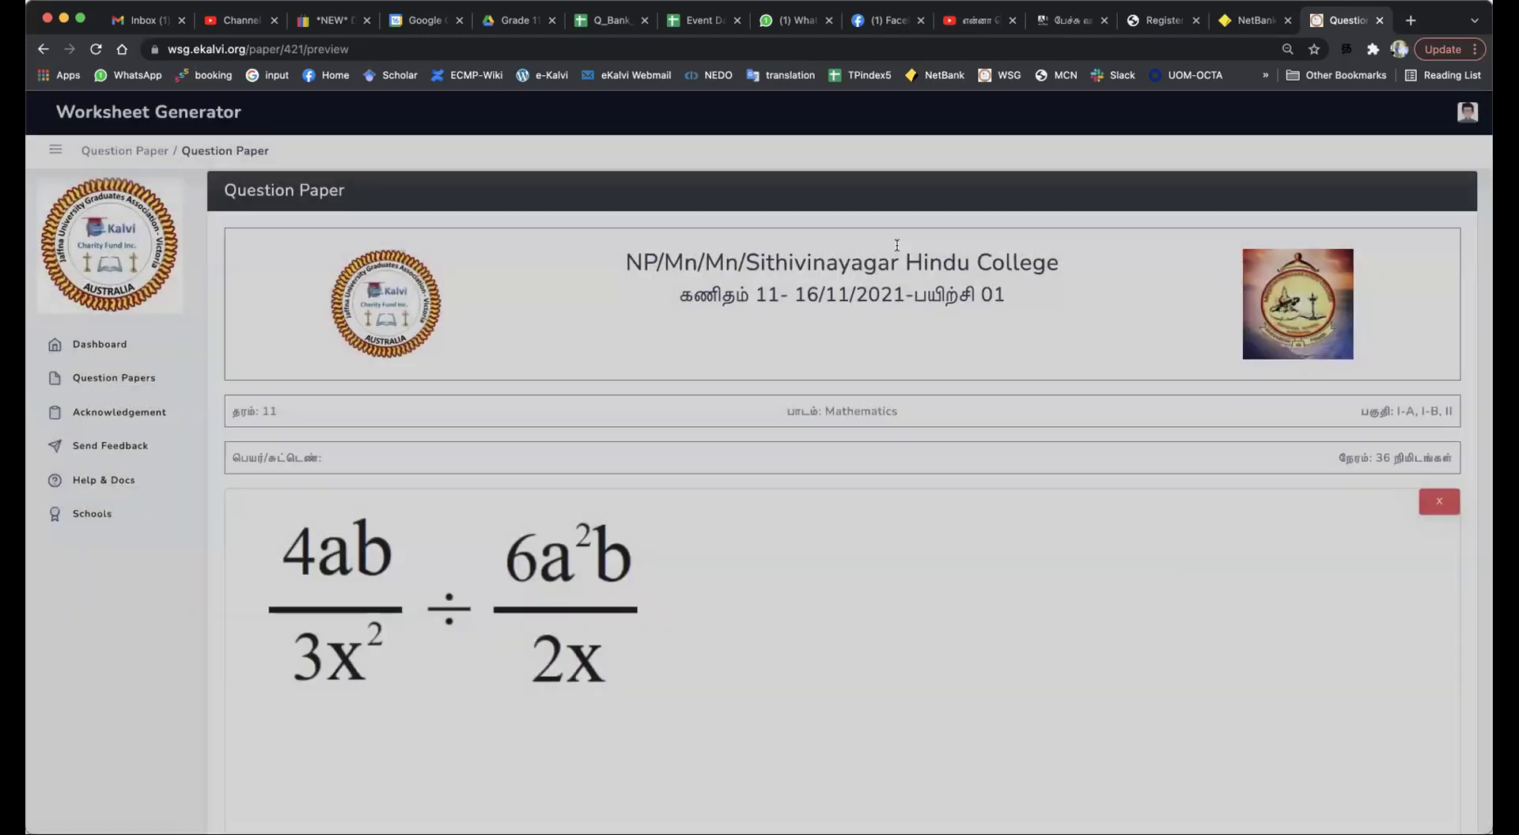
{"action": "scroll", "coordinate": [786, 546], "scroll_direction": "down", "scroll_amount": 3}
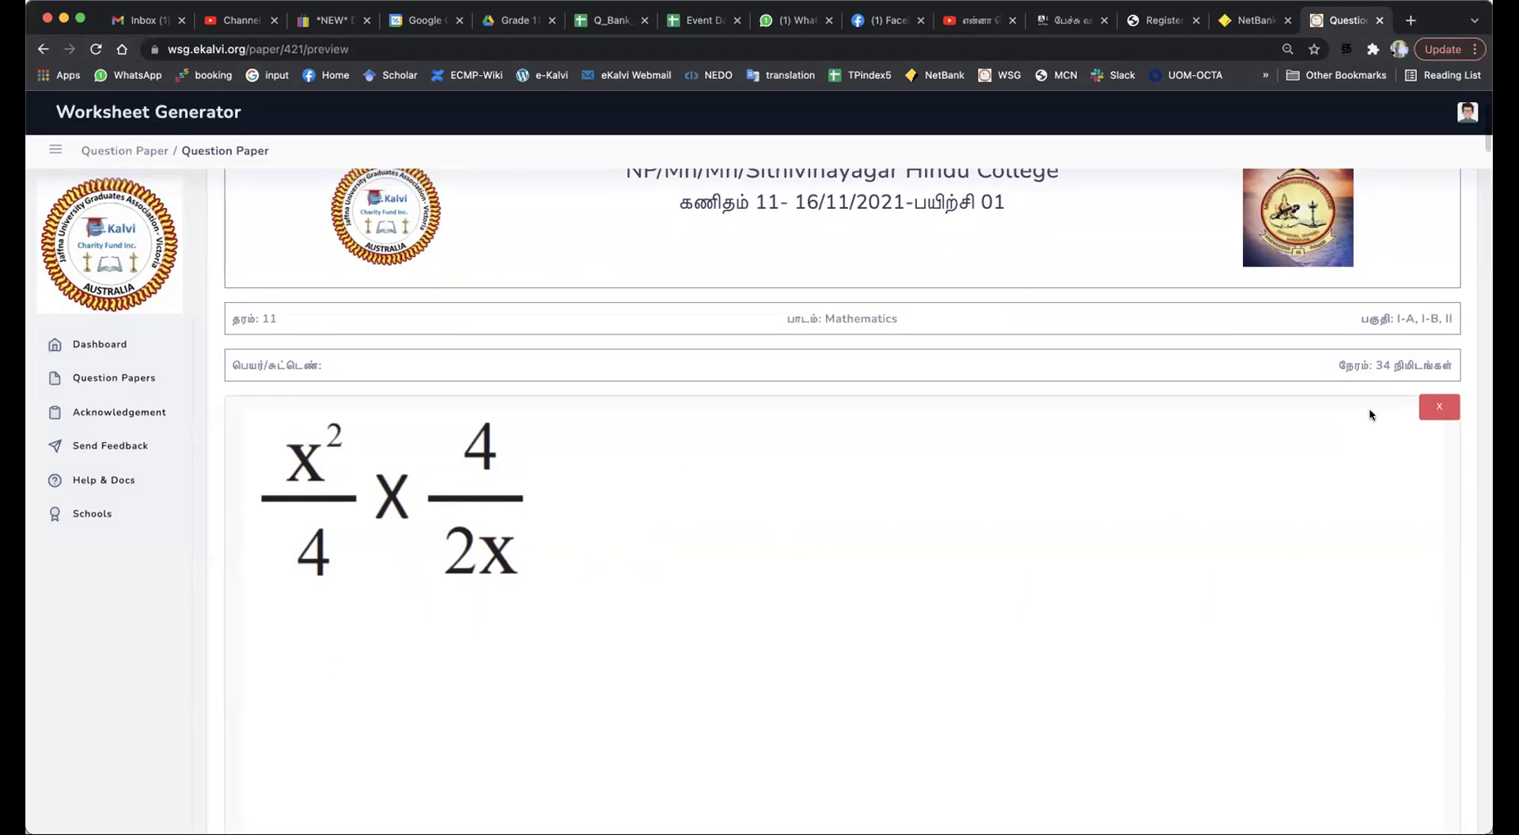
Remove the questions x²/4 × 4/2x and [a²/2 ÷ a/4] × 9/3 from the paper, confirming each removal.
{"action": "left_click", "coordinate": [1439, 407]}
{"action": "key", "text": "Return"}
{"action": "scroll", "coordinate": [990, 501], "scroll_direction": "down", "scroll_amount": 4}
{"action": "scroll", "coordinate": [989, 504], "scroll_direction": "down", "scroll_amount": 15}
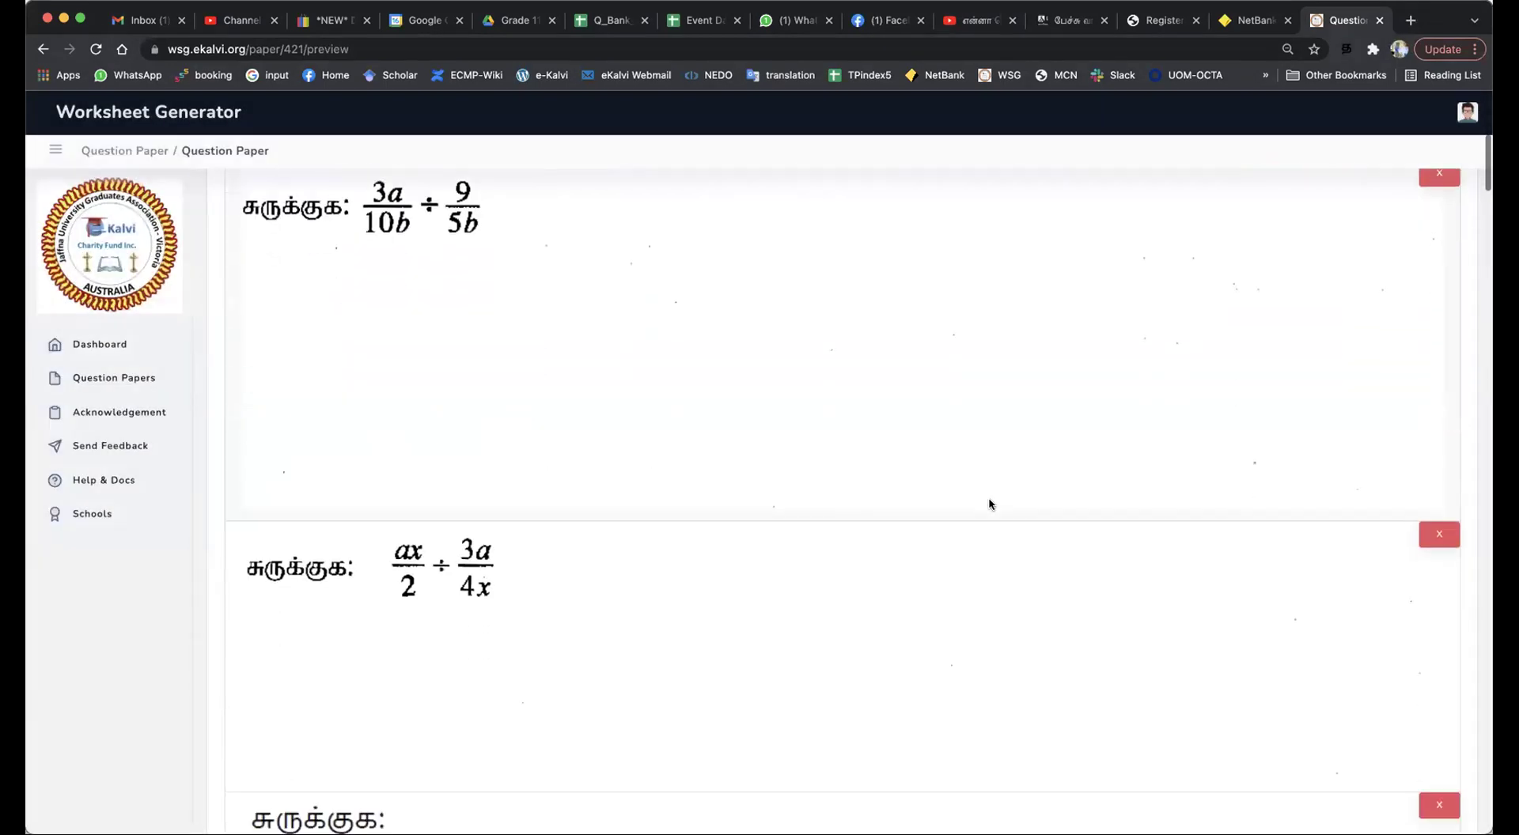
{"action": "scroll", "coordinate": [990, 504], "scroll_direction": "down", "scroll_amount": 20}
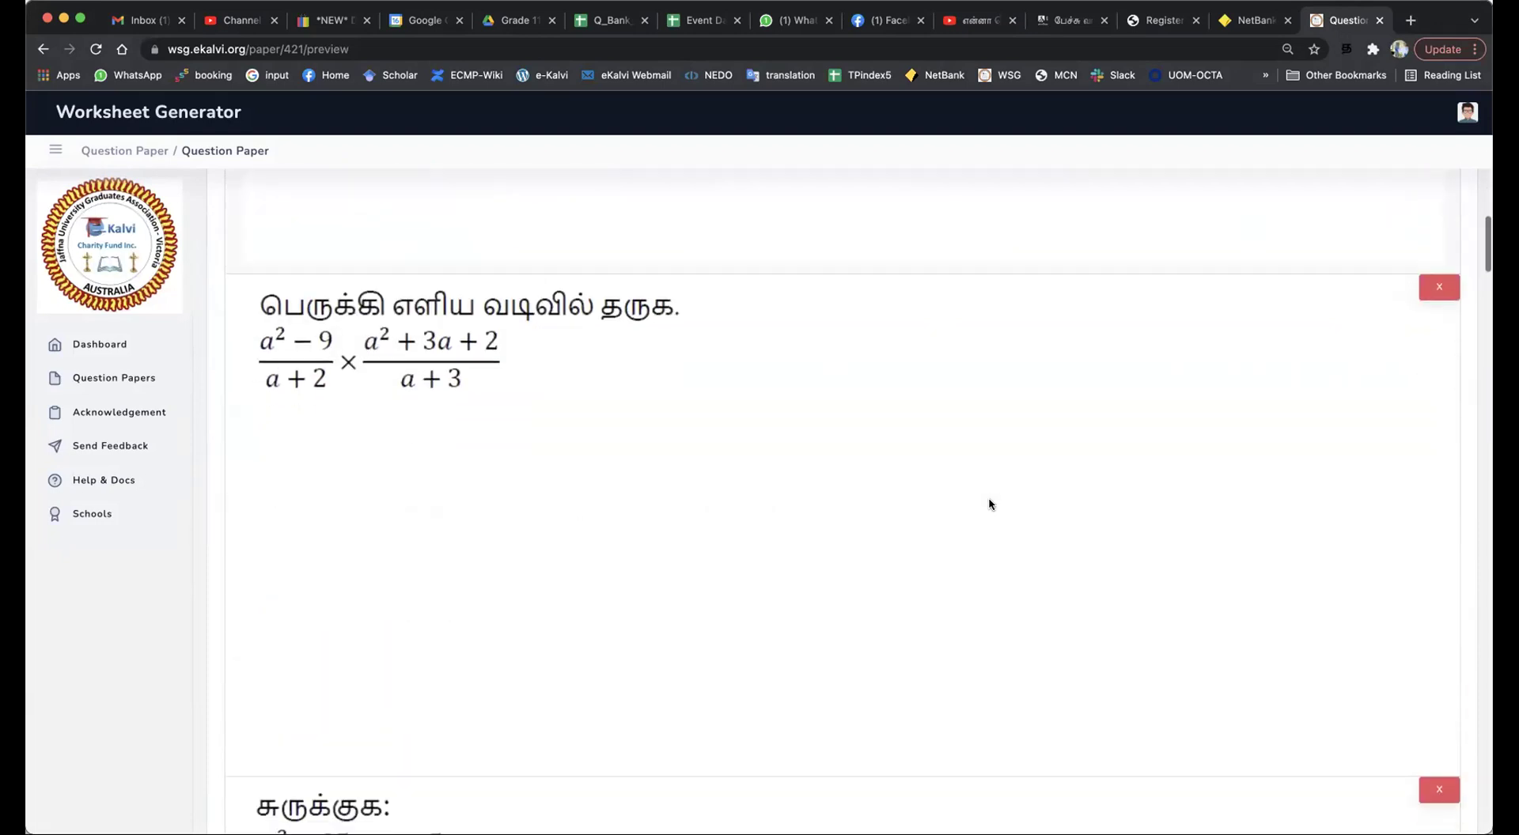
{"action": "scroll", "coordinate": [989, 503], "scroll_direction": "down", "scroll_amount": 5}
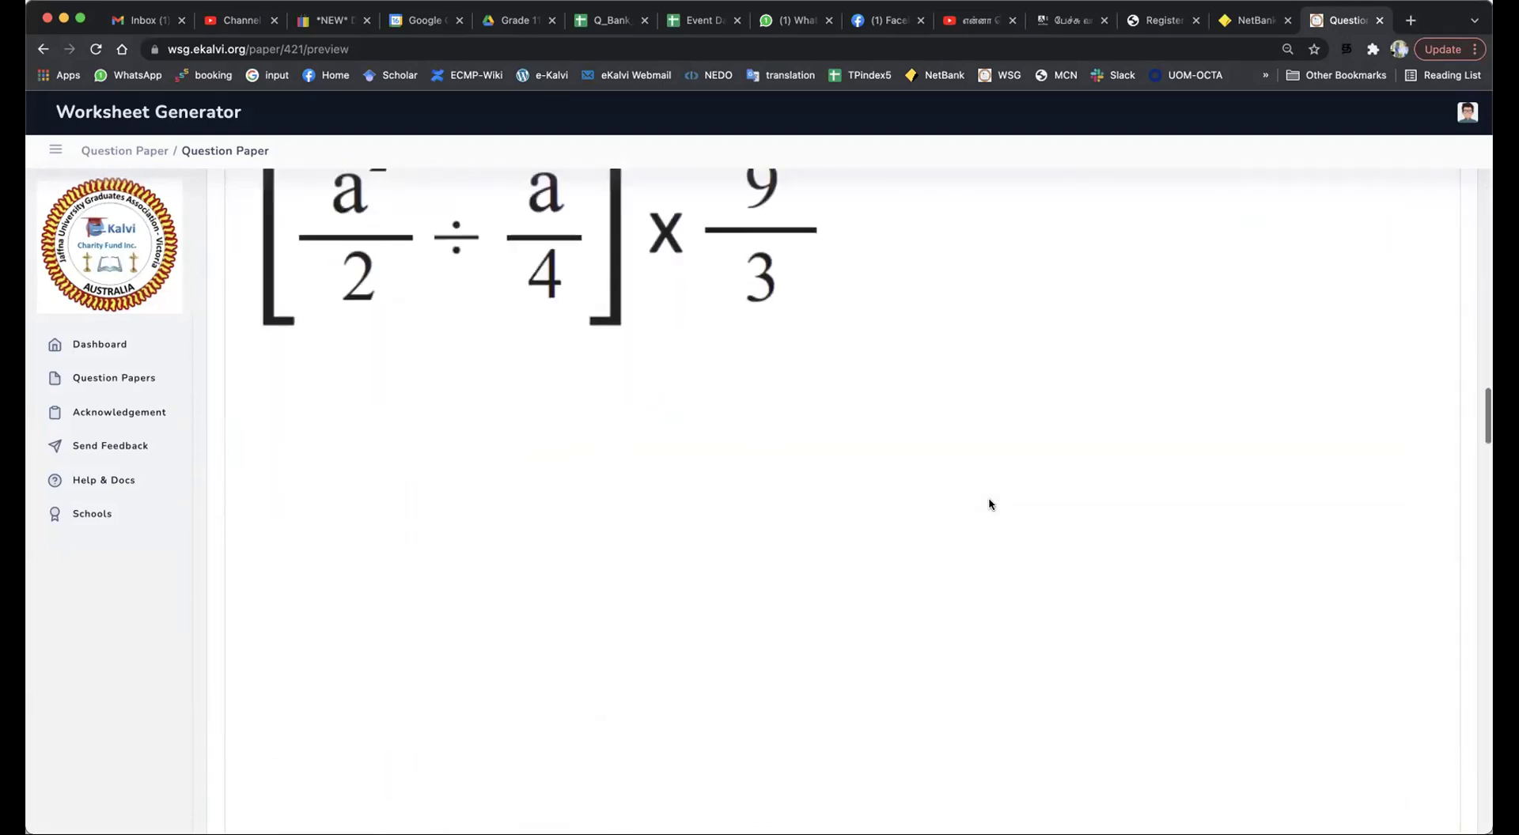
{"action": "scroll", "coordinate": [989, 503], "scroll_direction": "up", "scroll_amount": 5}
{"action": "left_click", "coordinate": [1439, 563]}
{"action": "left_click", "coordinate": [891, 247]}
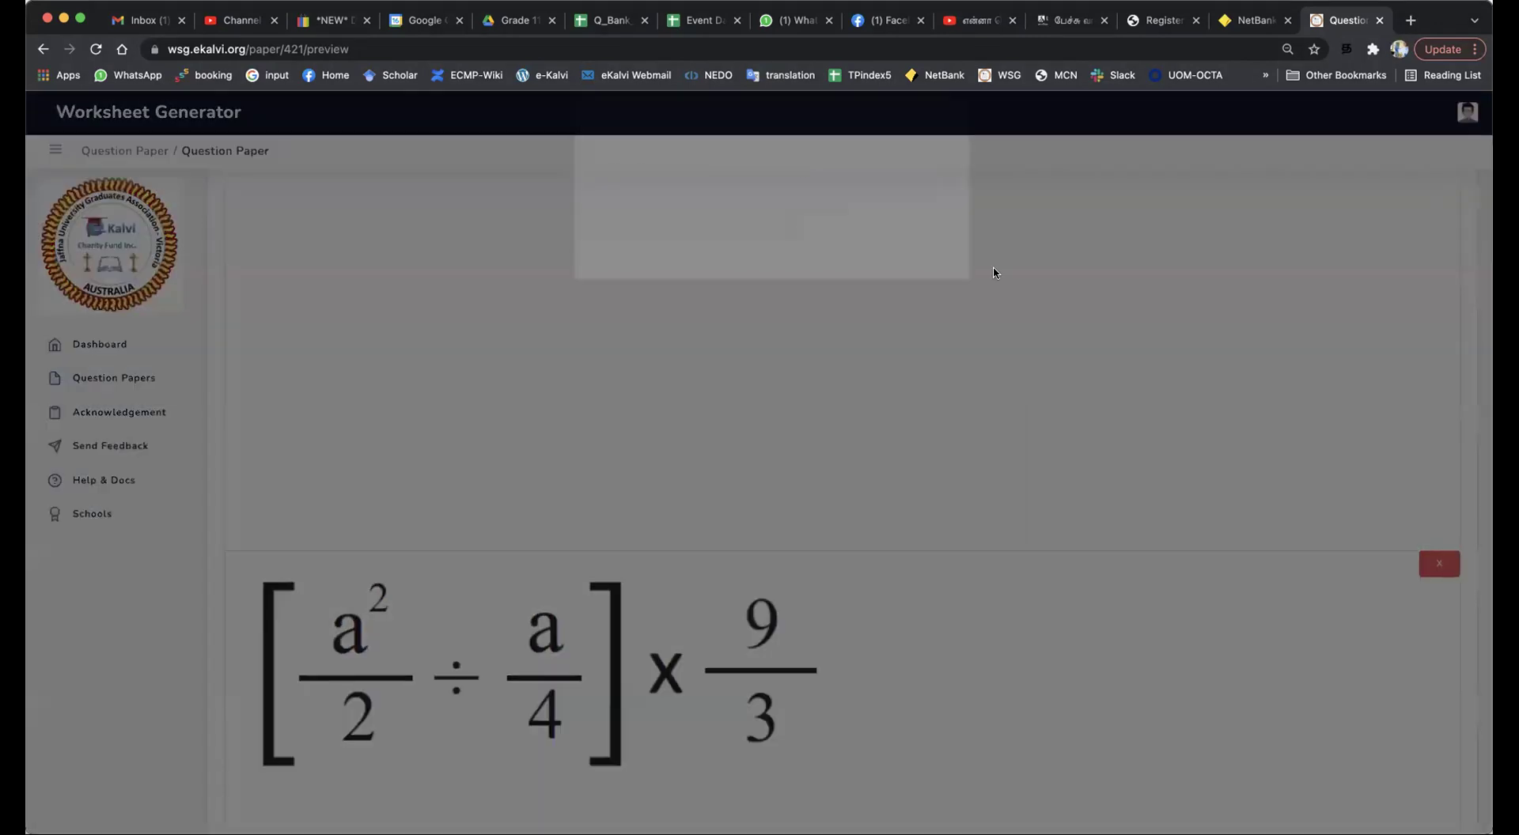
Remove the question x²/4y ÷ [2x/y + x/2y] from the paper and confirm the removal.
{"action": "scroll", "coordinate": [994, 285], "scroll_direction": "down", "scroll_amount": 5}
{"action": "scroll", "coordinate": [991, 291], "scroll_direction": "up", "scroll_amount": 3}
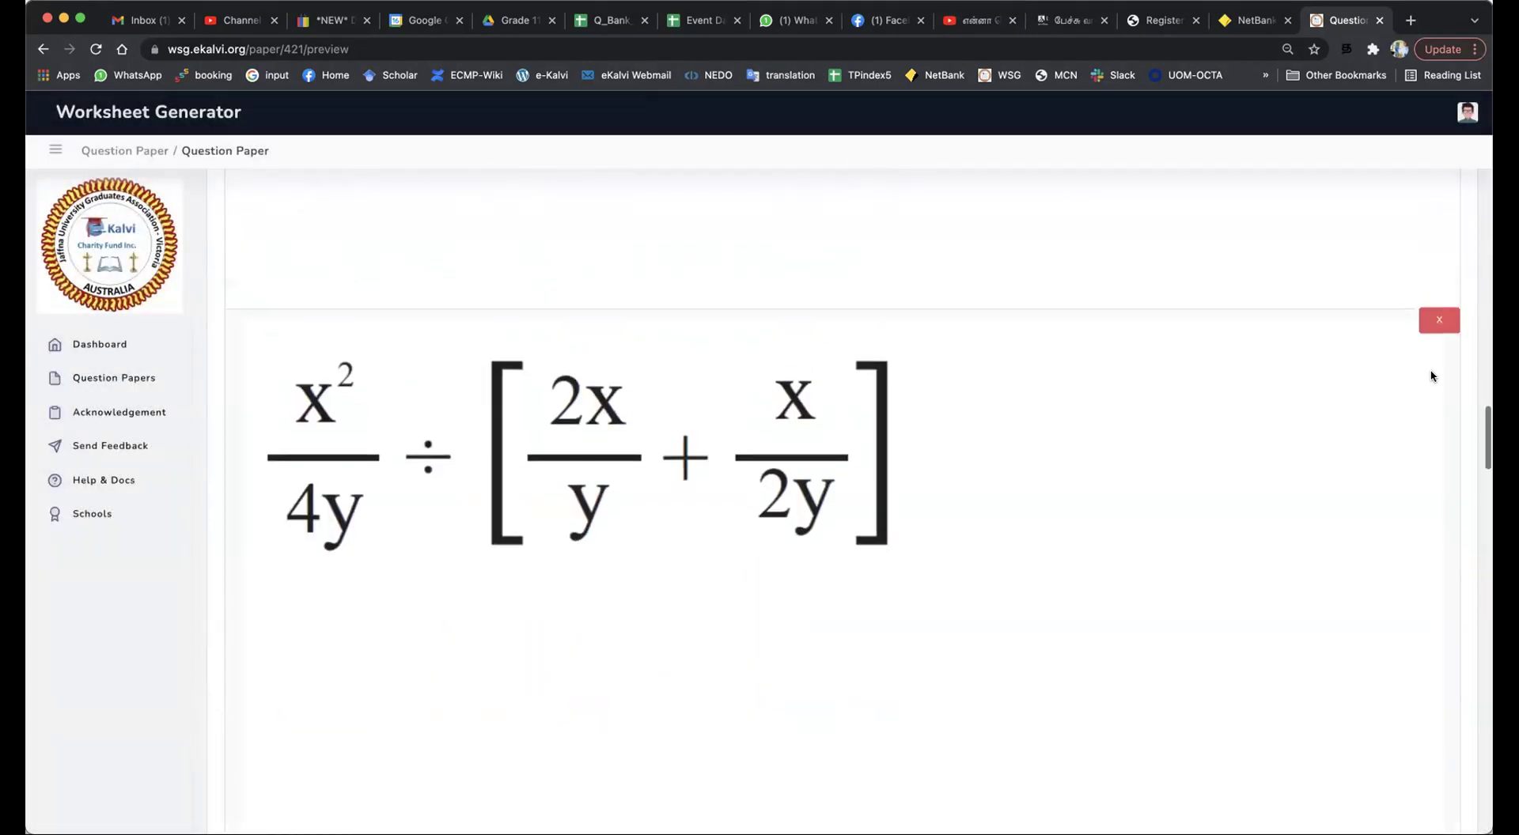
{"action": "left_click", "coordinate": [1439, 319]}
{"action": "left_click", "coordinate": [906, 240]}
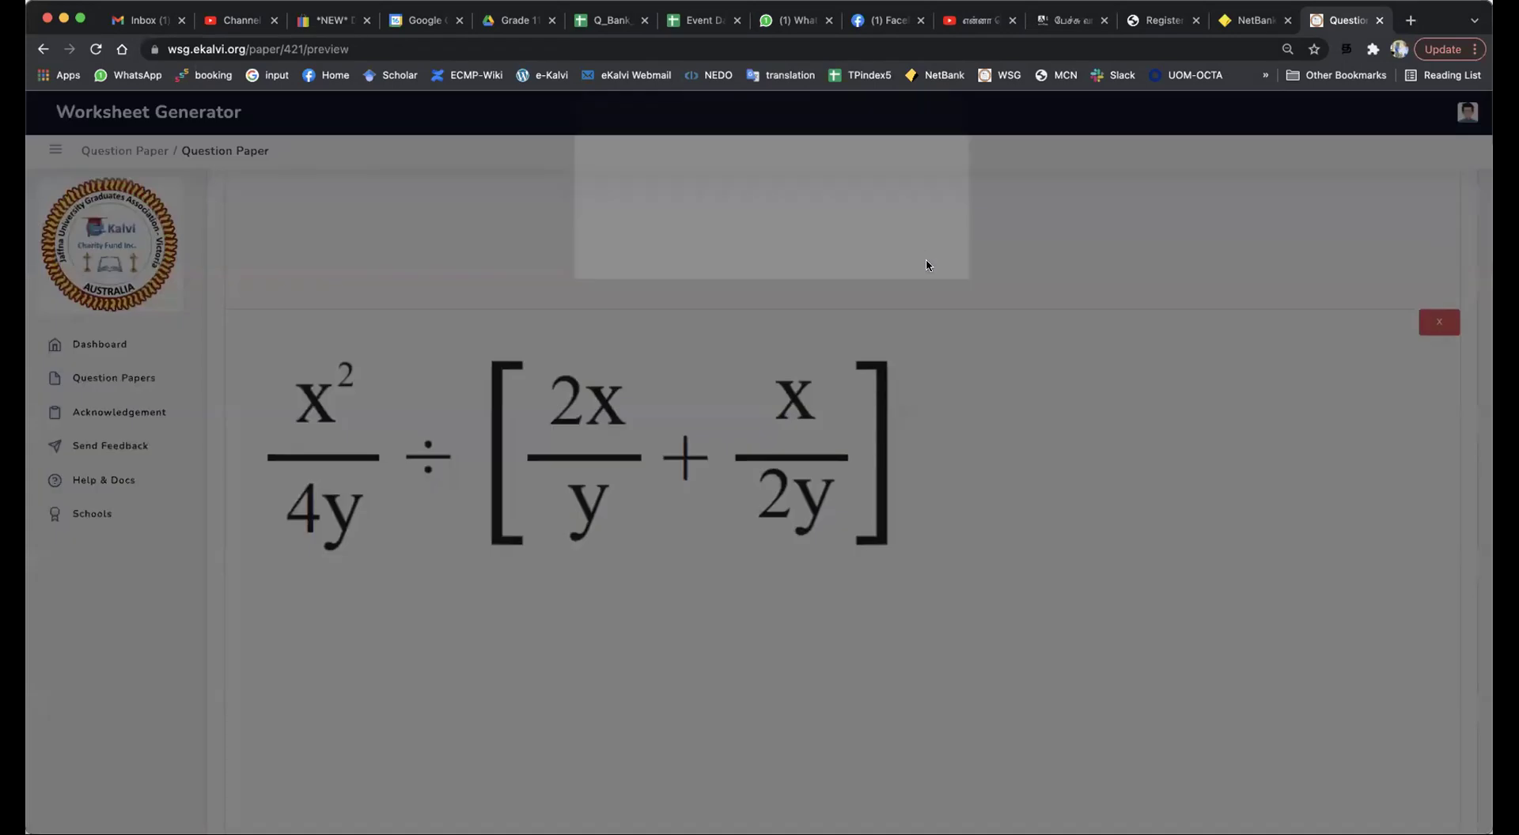
Download the question paper as a PDF and look over the header and first three questions.
{"action": "scroll", "coordinate": [951, 328], "scroll_direction": "down", "scroll_amount": 20}
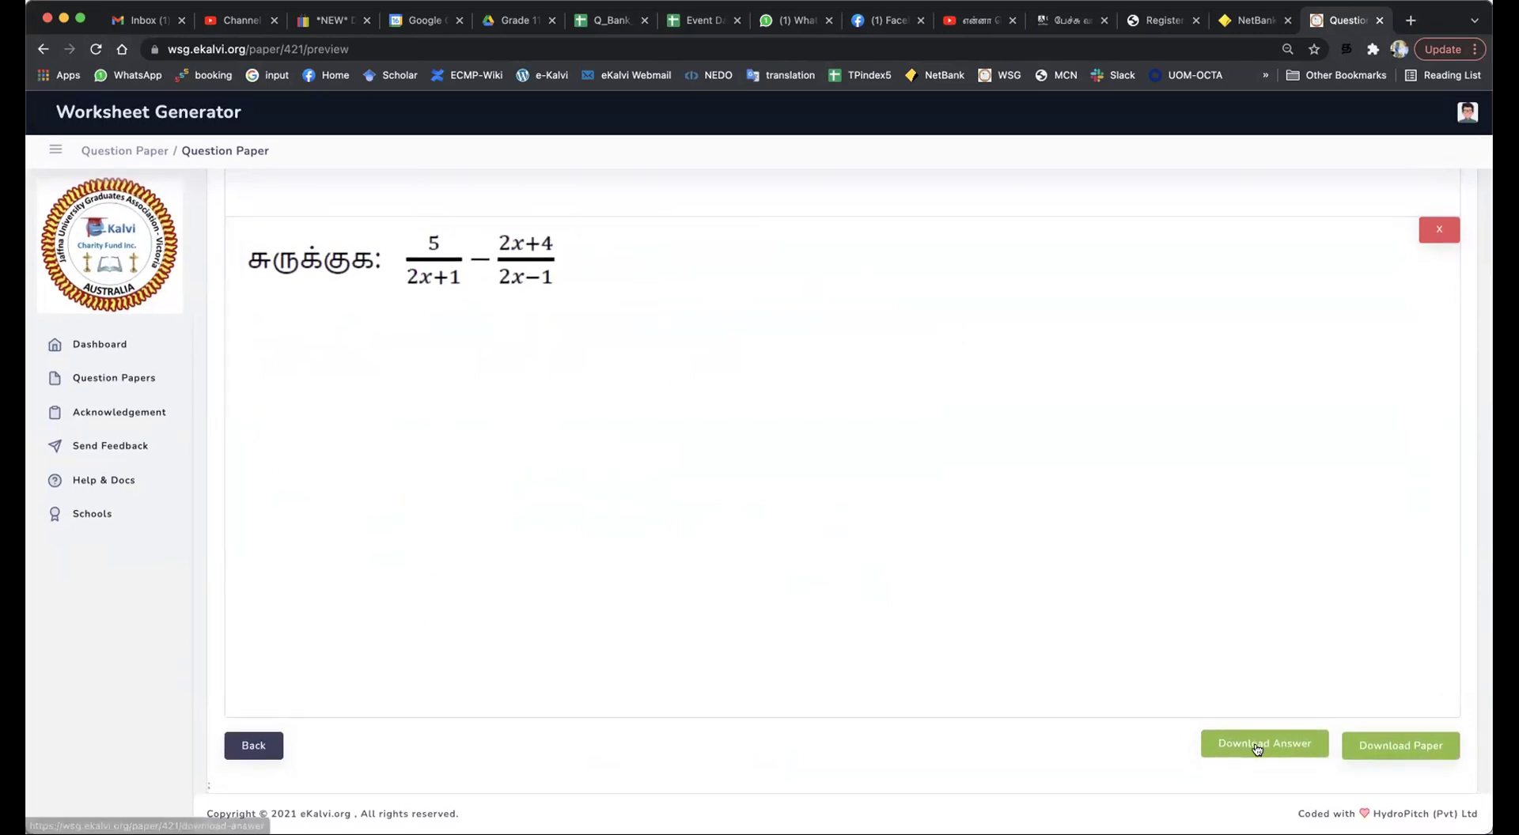
{"action": "left_click", "coordinate": [1408, 745]}
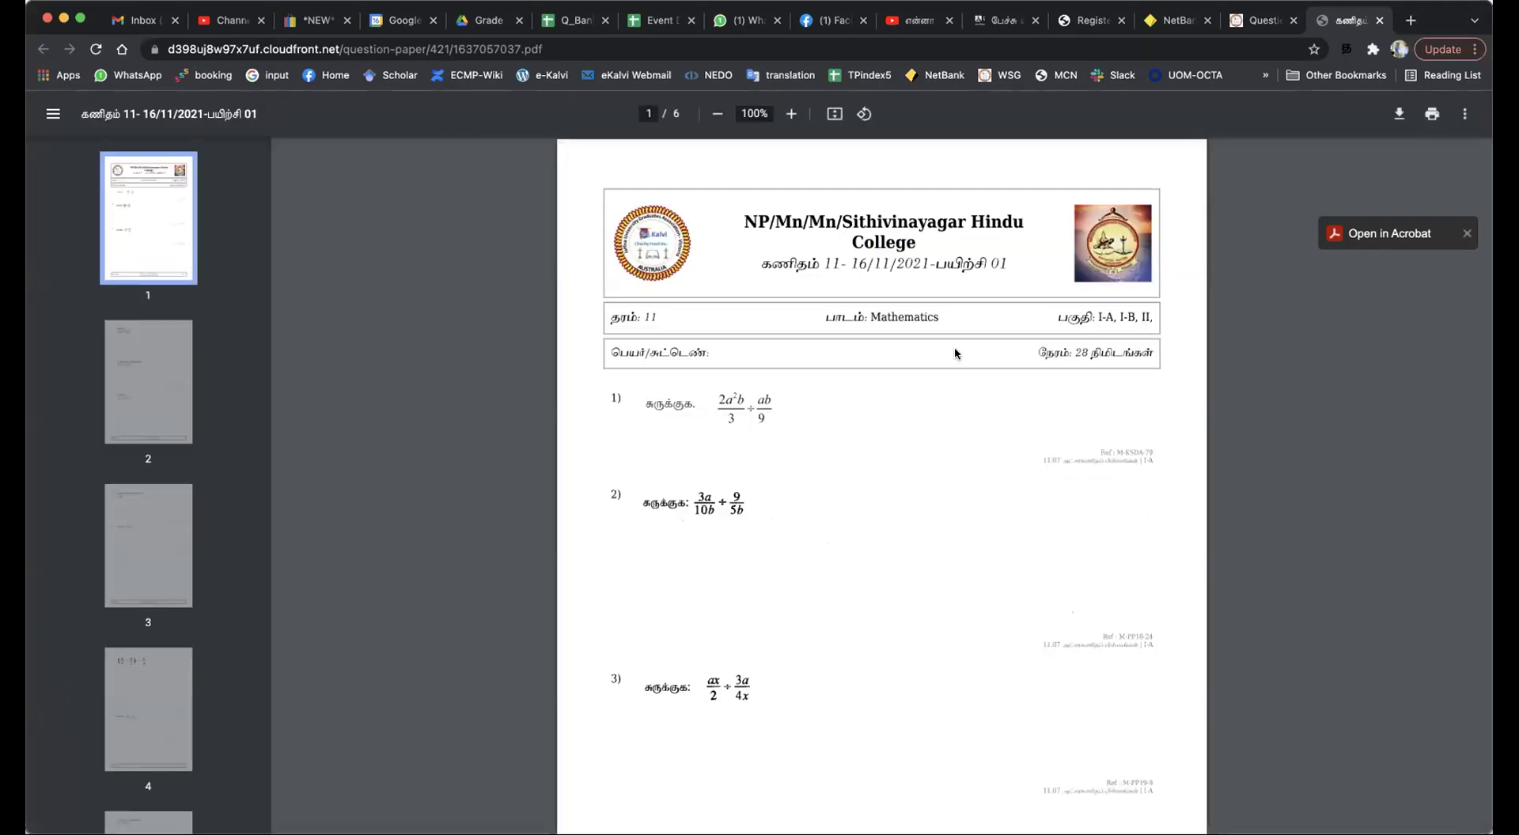
{"action": "scroll", "coordinate": [954, 409], "scroll_direction": "down", "scroll_amount": 5}
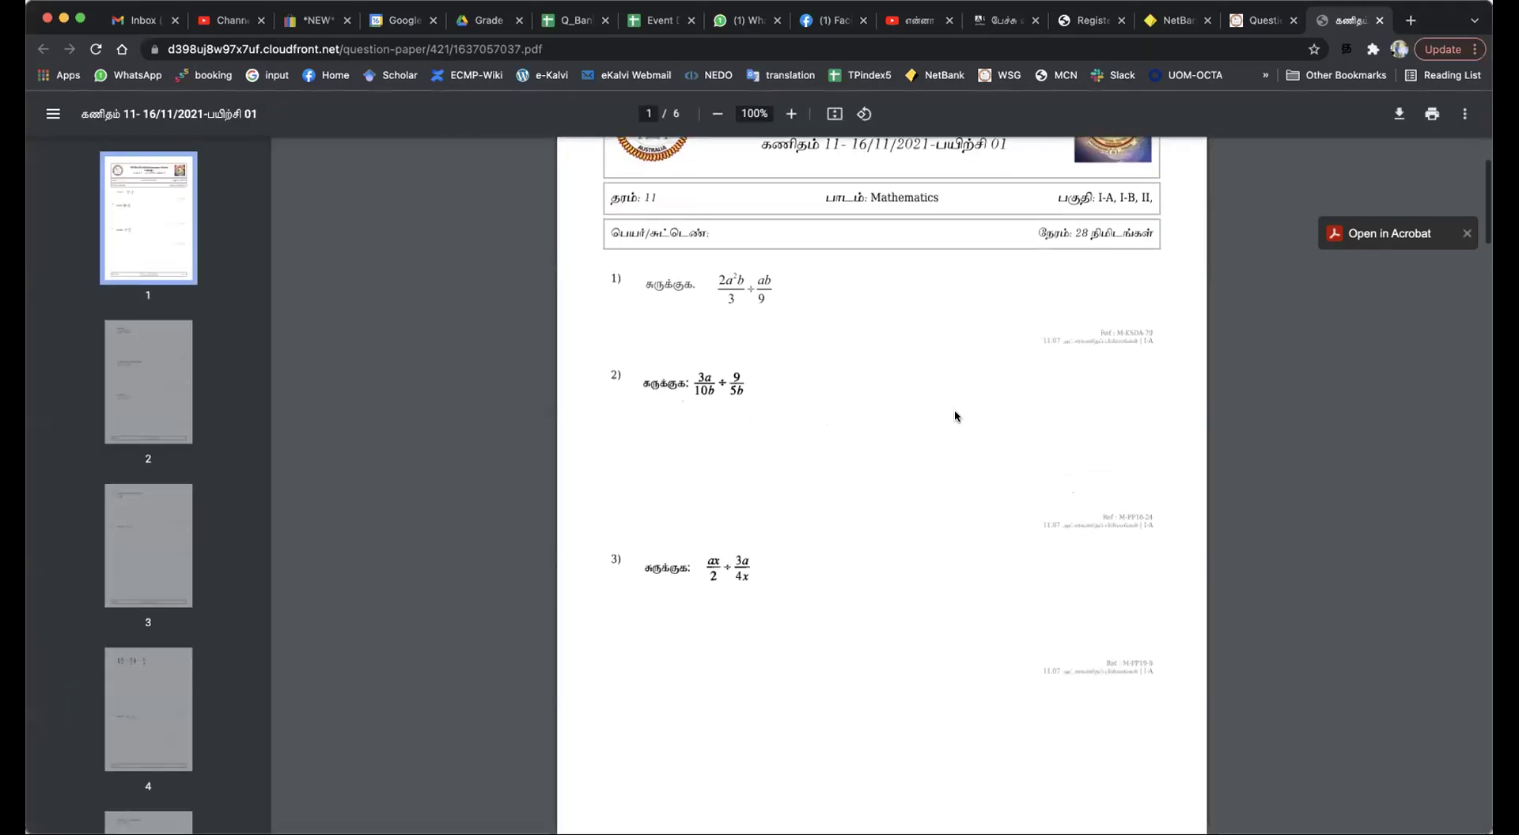
{"action": "scroll", "coordinate": [954, 410], "scroll_direction": "up", "scroll_amount": 5}
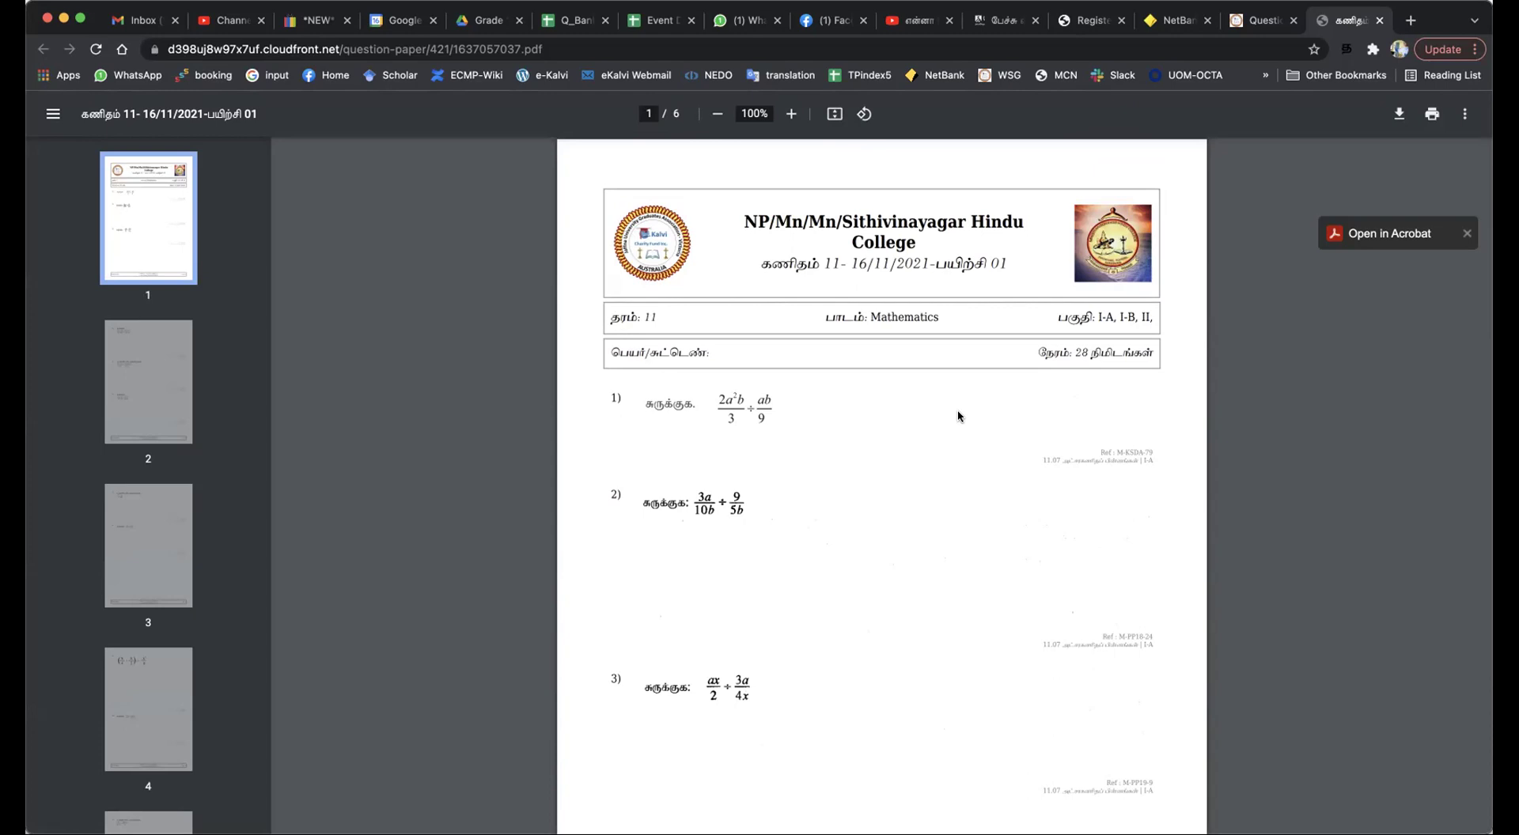
{"action": "scroll", "coordinate": [948, 421], "scroll_direction": "down", "scroll_amount": 1}
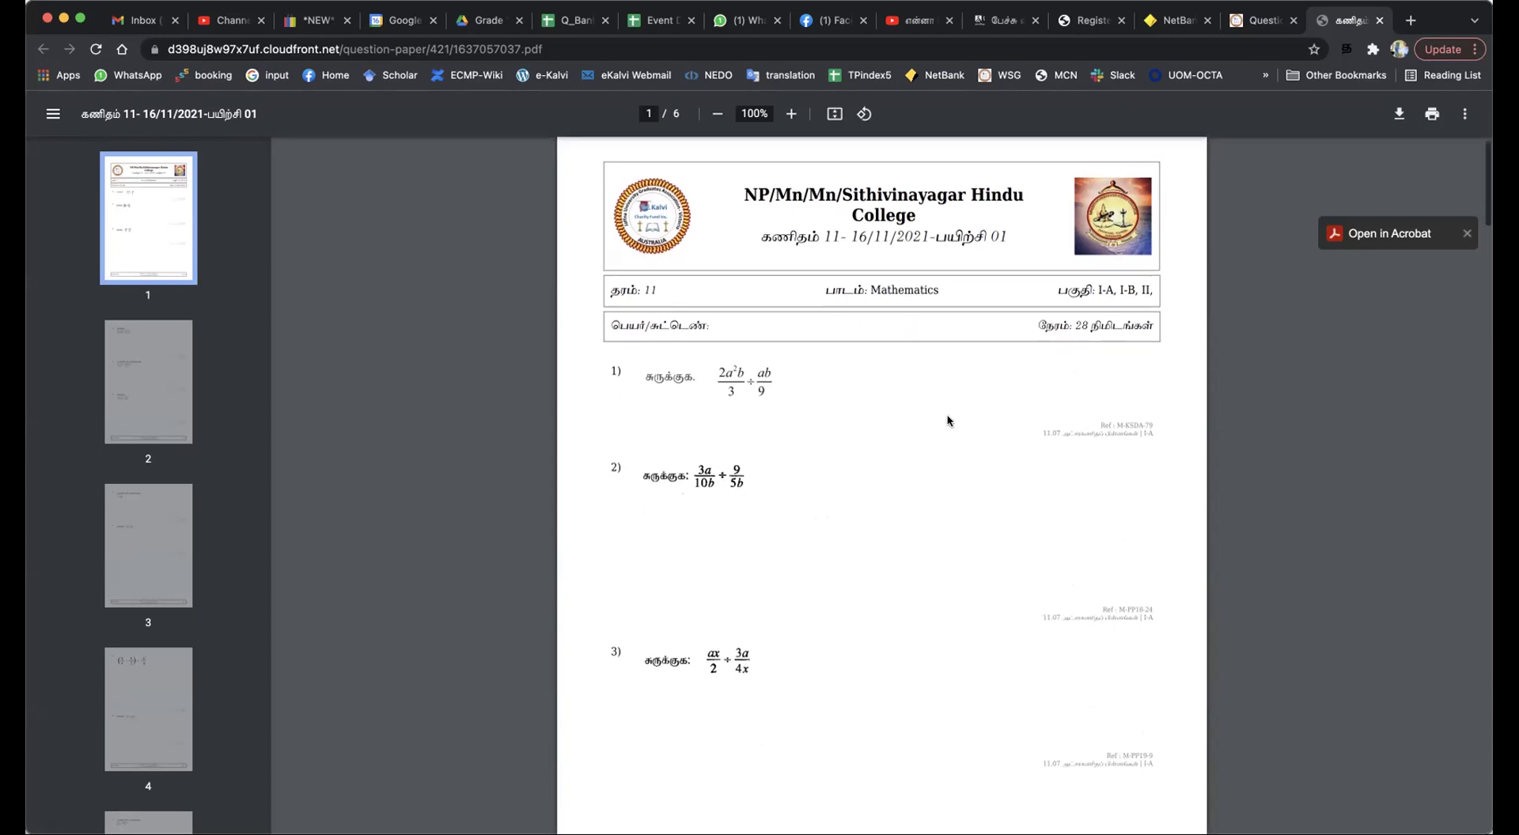
{"action": "scroll", "coordinate": [949, 420], "scroll_direction": "down", "scroll_amount": 1}
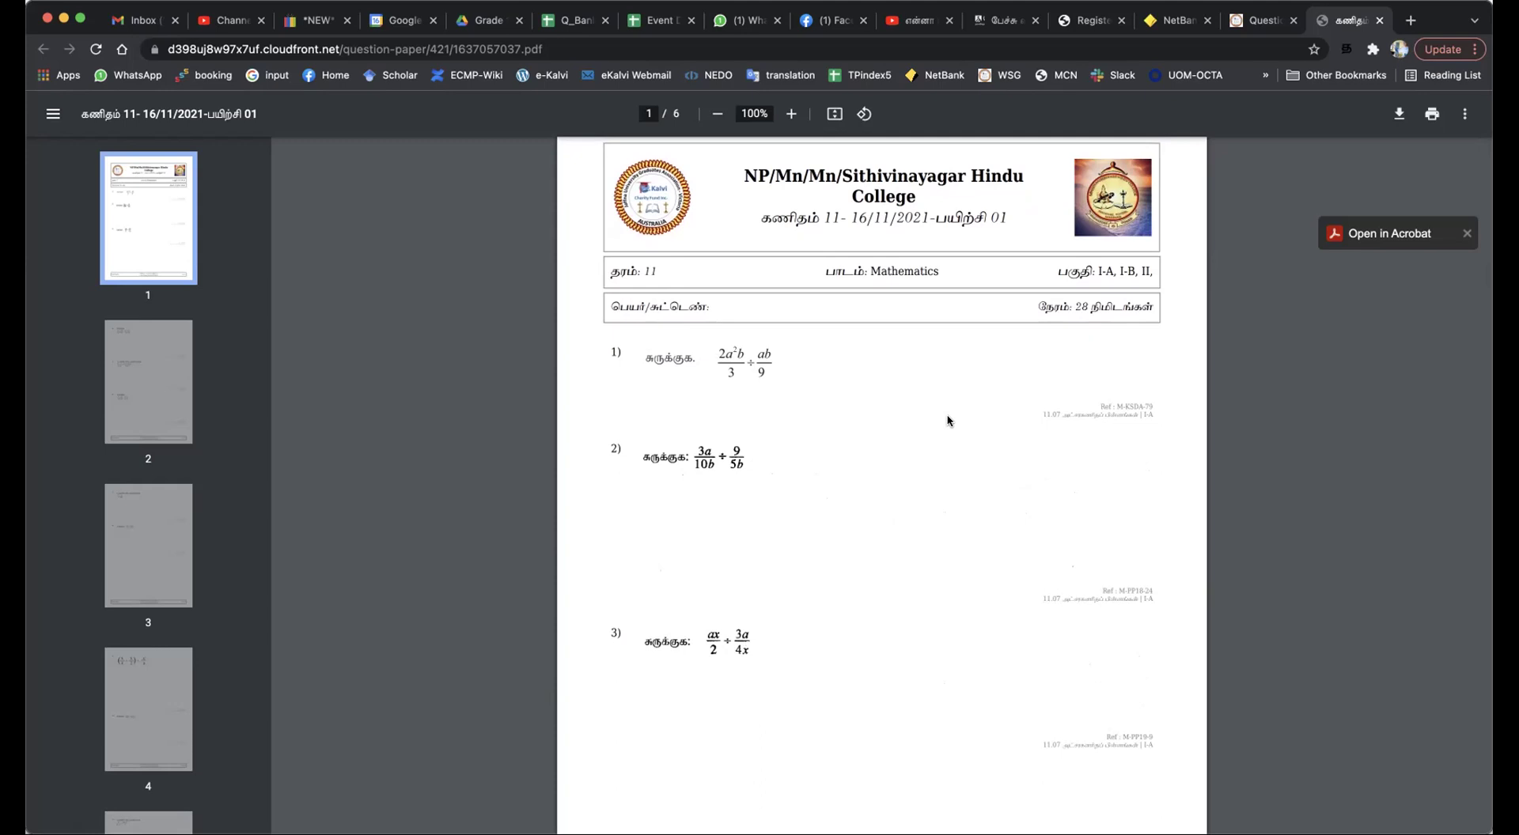
{"action": "scroll", "coordinate": [949, 421], "scroll_direction": "down", "scroll_amount": 3}
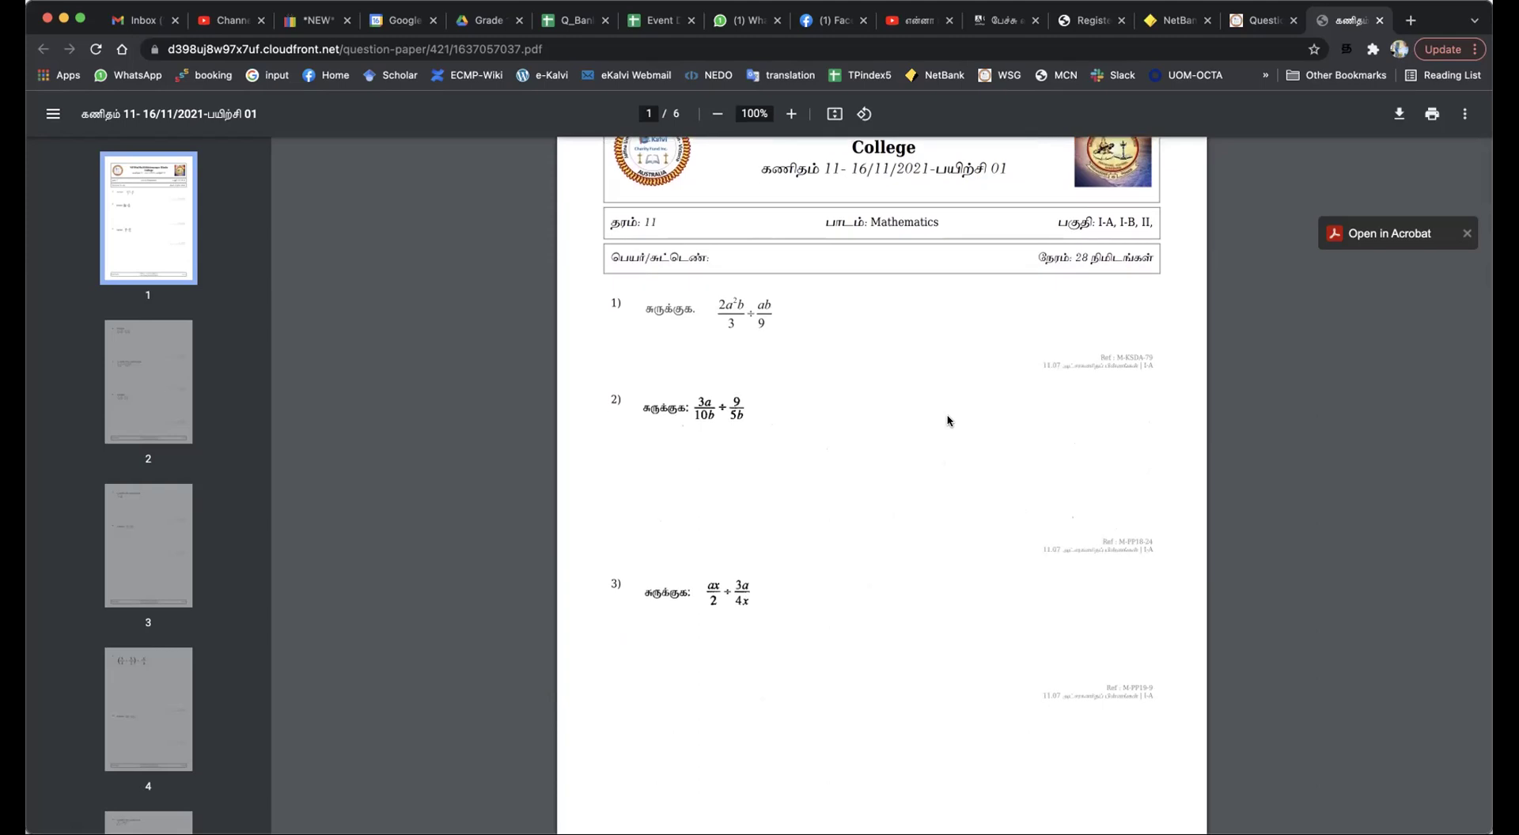
{"action": "scroll", "coordinate": [948, 421], "scroll_direction": "down", "scroll_amount": 3}
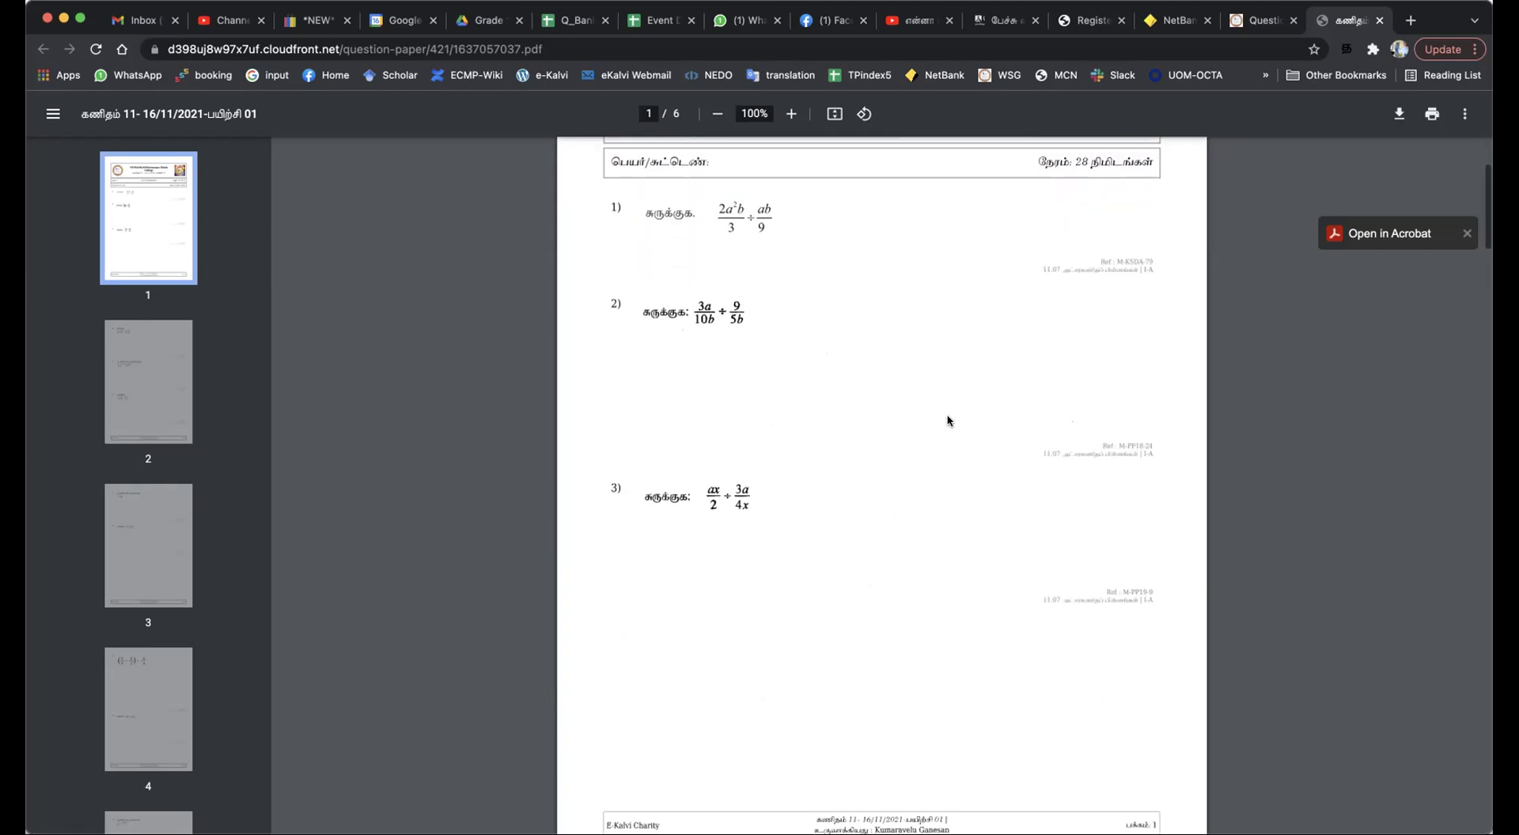
{"action": "scroll", "coordinate": [948, 421], "scroll_direction": "up", "scroll_amount": 3}
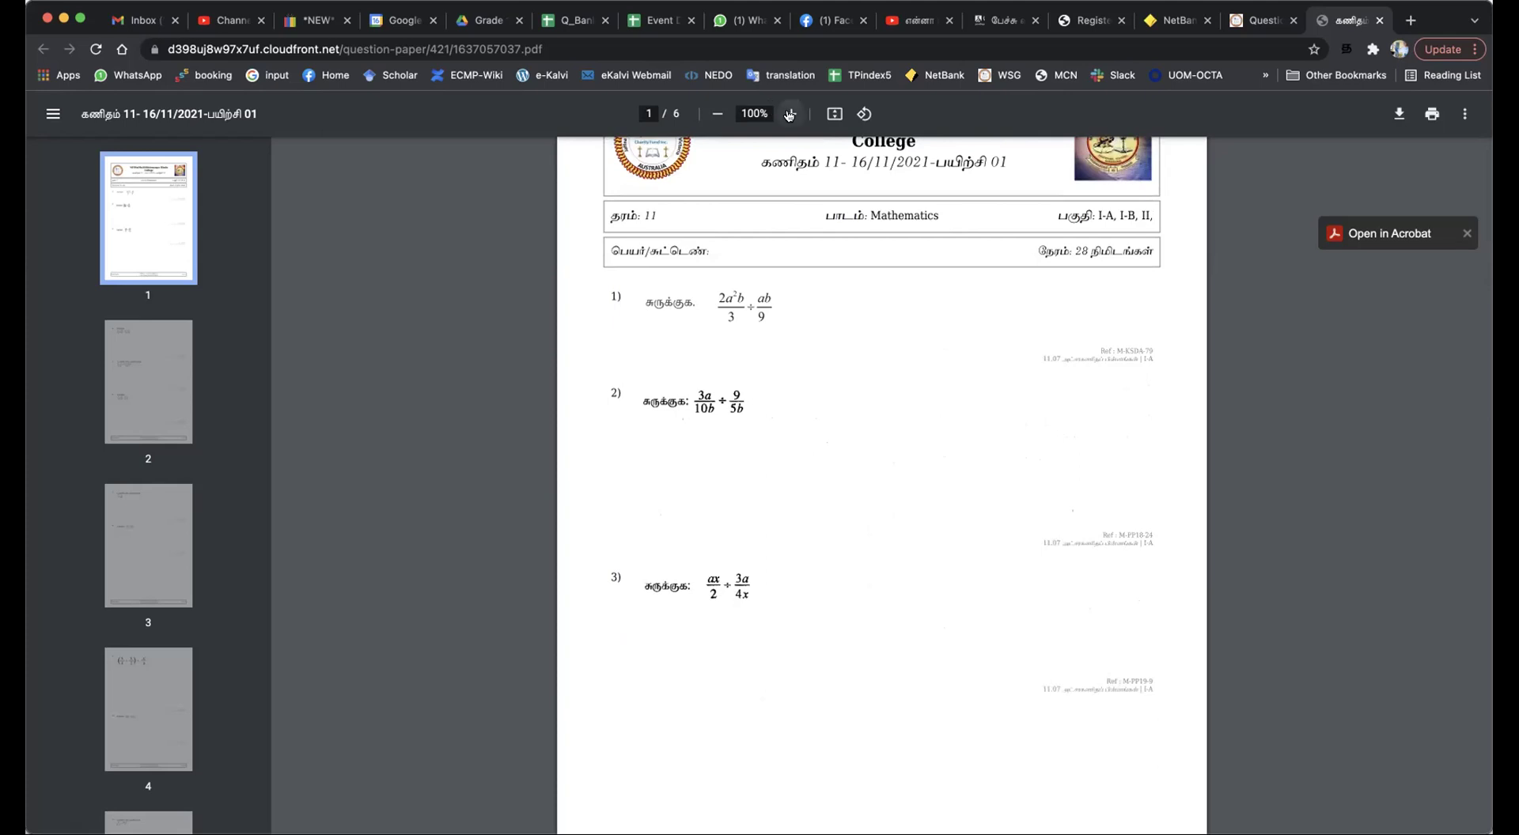
Enlarge the PDF to 150% and examine the reference code, topic number and section label under question 1.
{"action": "left_click", "coordinate": [791, 114]}
{"action": "left_click", "coordinate": [790, 115]}
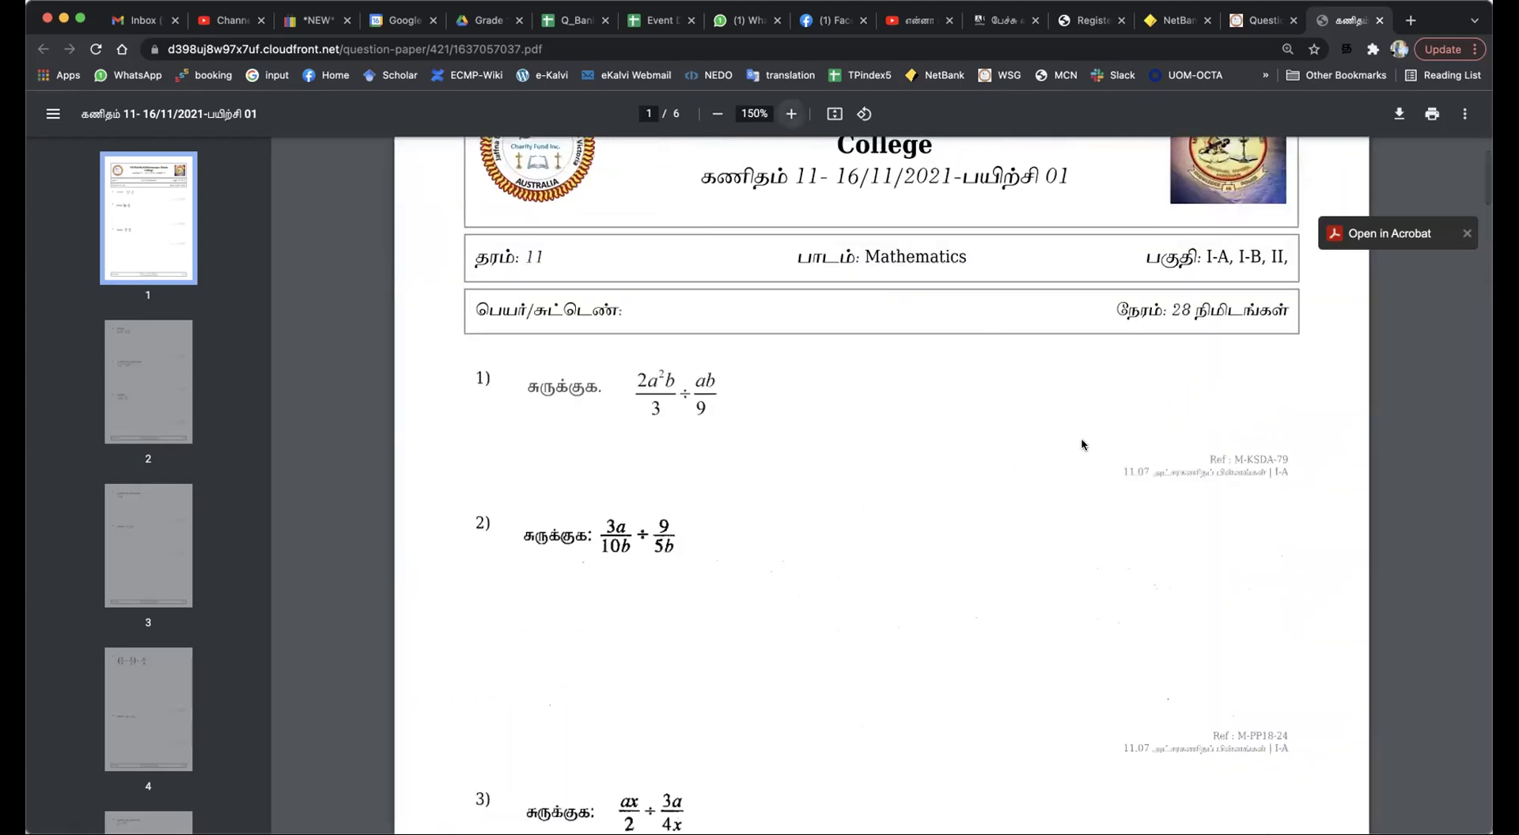
{"action": "key", "text": "super+equal"}
{"action": "left_click_drag", "start_coordinate": [1138, 438], "coordinate": [1294, 431]}
{"action": "left_click", "coordinate": [1302, 441]}
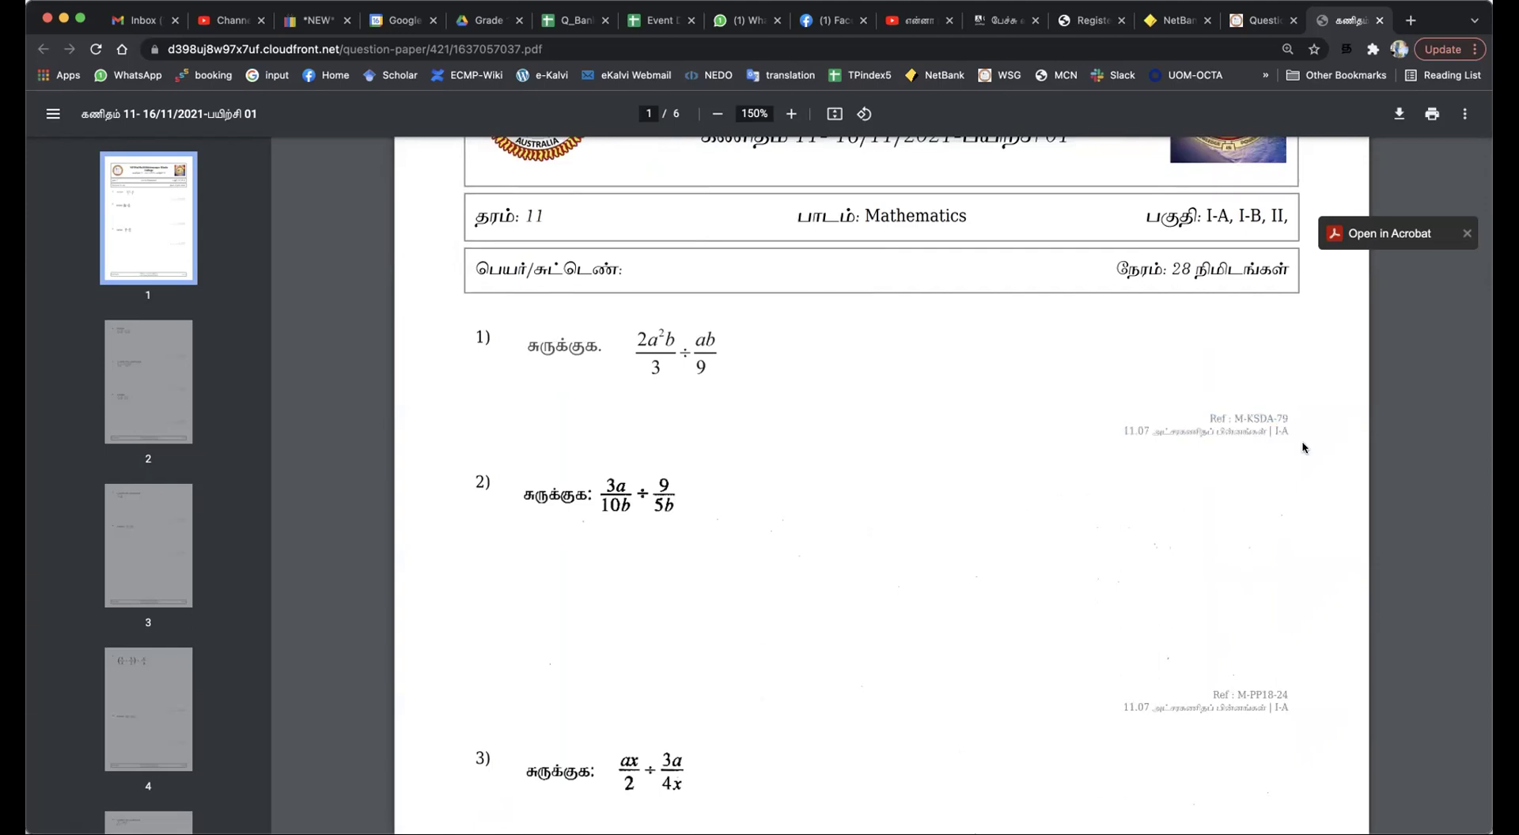
{"action": "left_click_drag", "start_coordinate": [1202, 417], "coordinate": [1294, 419]}
{"action": "left_click", "coordinate": [1292, 418]}
{"action": "left_click_drag", "start_coordinate": [1259, 417], "coordinate": [1266, 416]}
{"action": "scroll", "coordinate": [1270, 426], "scroll_direction": "down", "scroll_amount": 1}
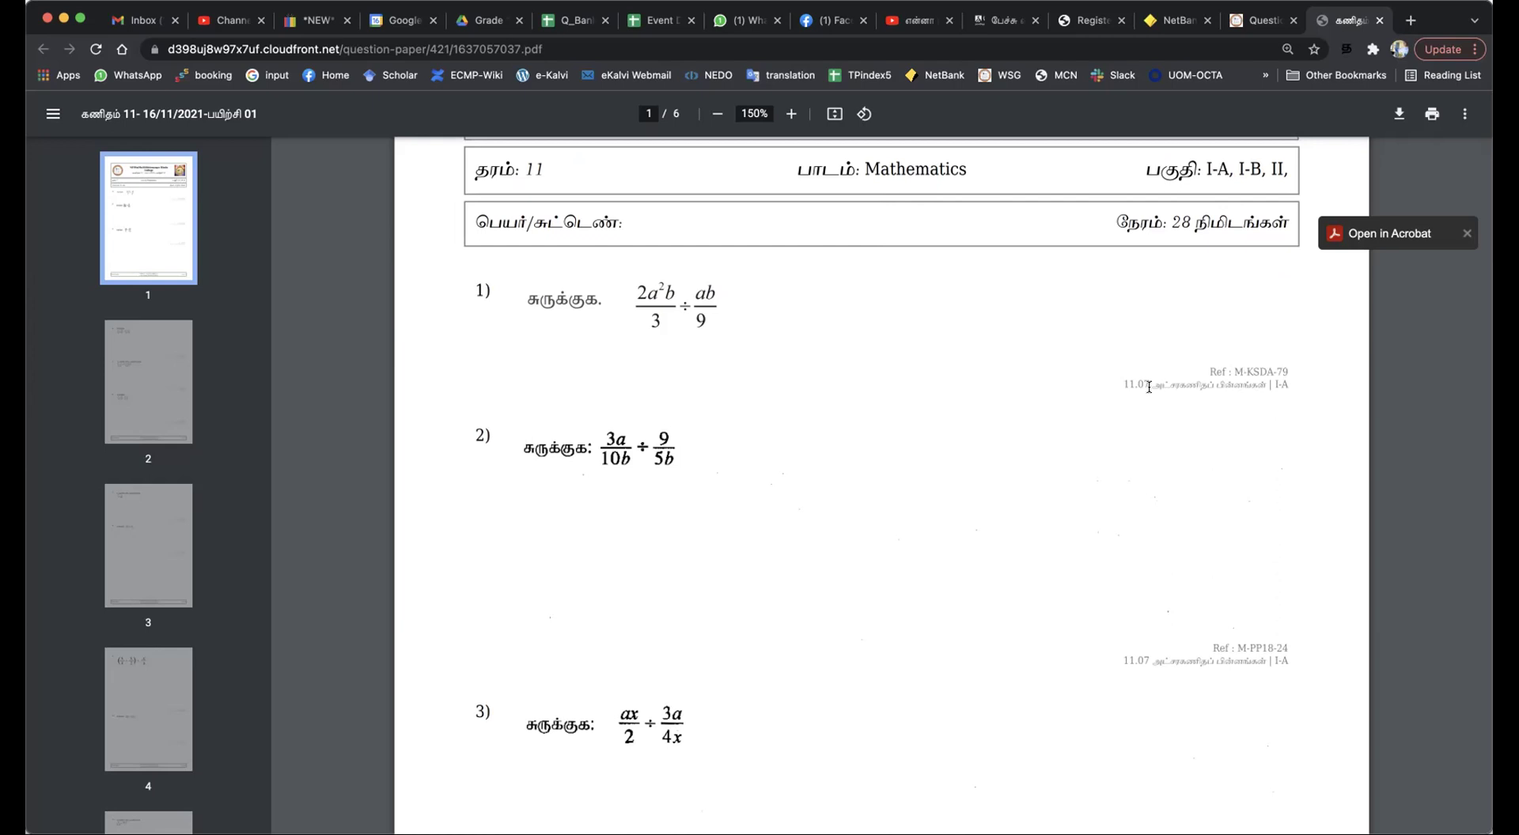
{"action": "mouse_move", "coordinate": [1122, 380]}
{"action": "left_mouse_down"}
{"action": "mouse_move", "coordinate": [1294, 383]}
{"action": "mouse_move", "coordinate": [1135, 401]}
{"action": "left_mouse_up"}
{"action": "scroll", "coordinate": [980, 407], "scroll_direction": "down", "scroll_amount": 5}
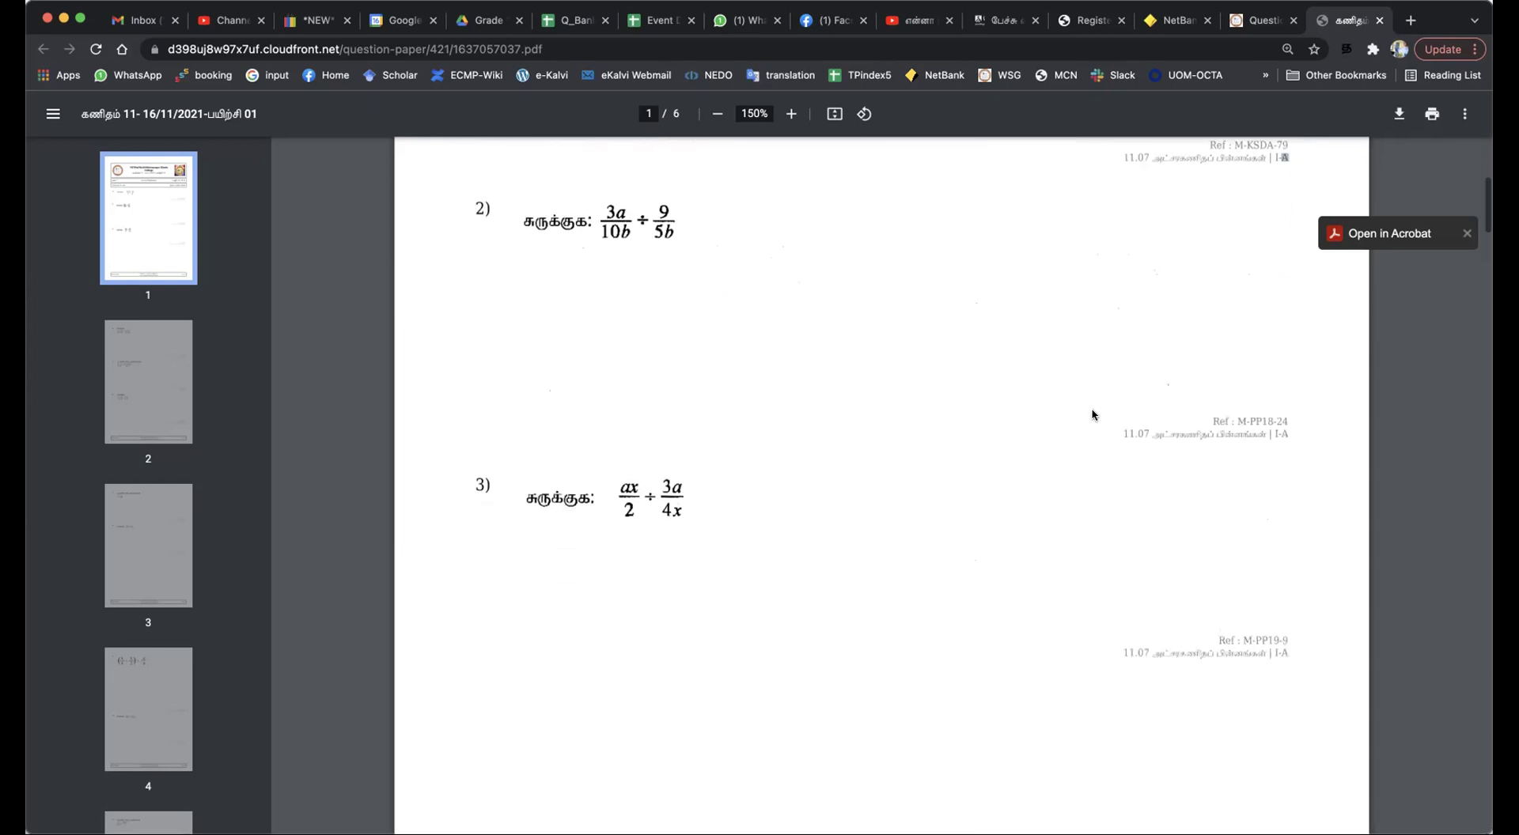
{"action": "scroll", "coordinate": [1201, 421], "scroll_direction": "up", "scroll_amount": 3}
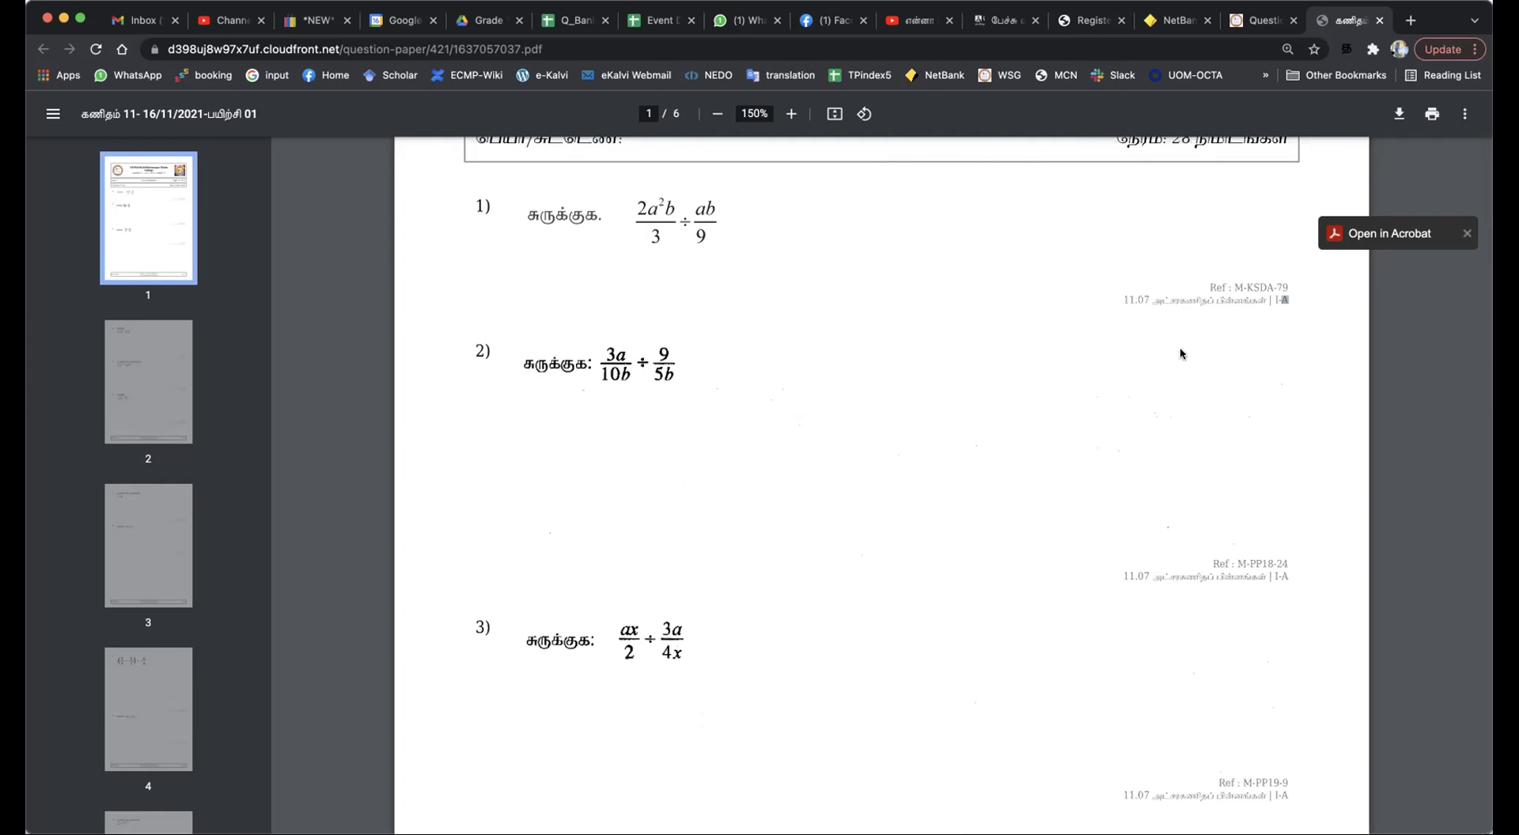
Examine the parts of the reference code under question 2, including its source prefix, year and question number.
{"action": "left_click", "coordinate": [1253, 29]}
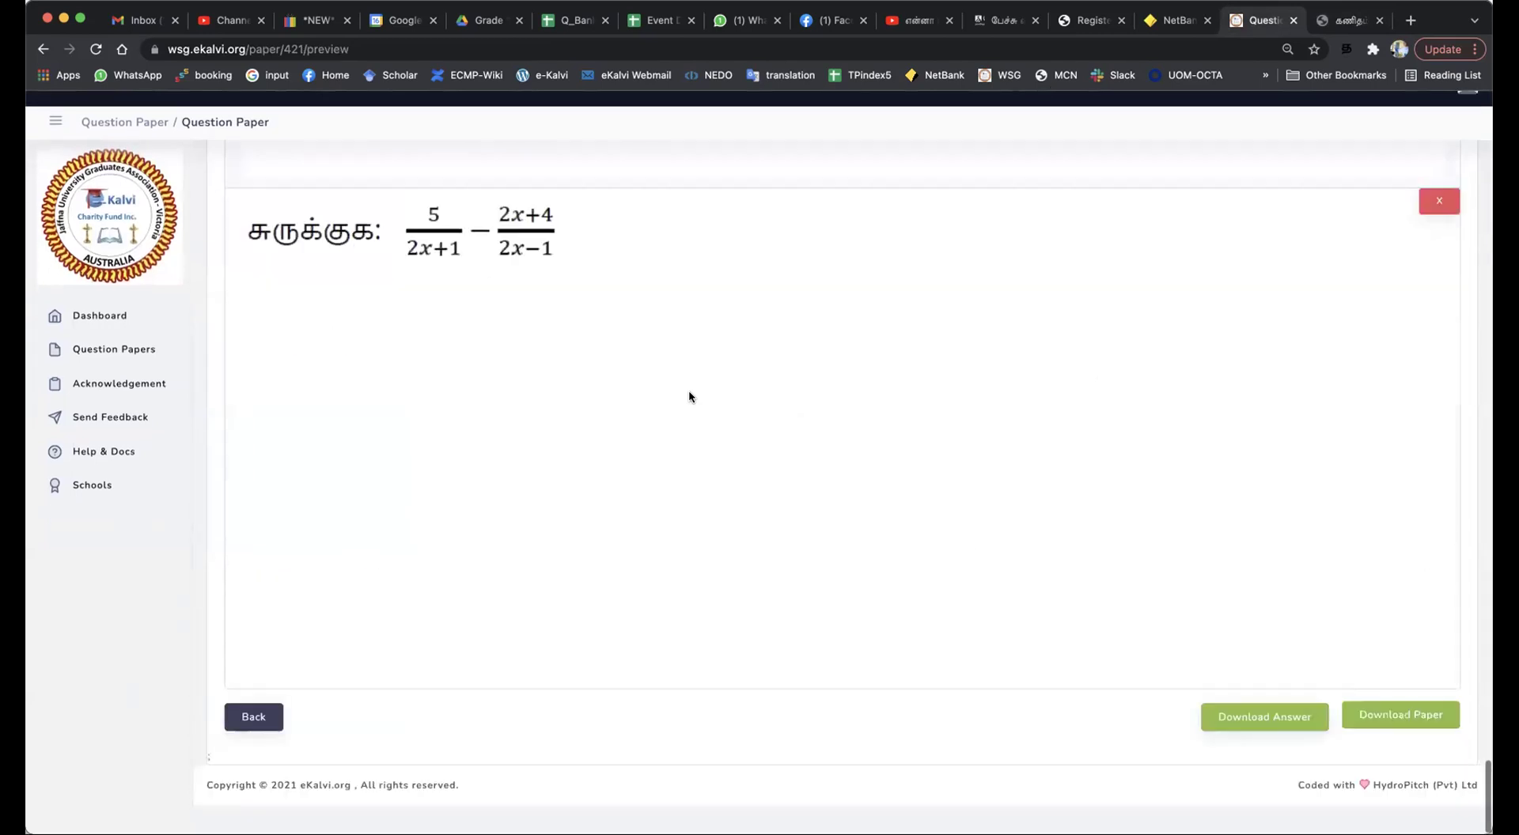
{"action": "left_click", "coordinate": [1342, 17]}
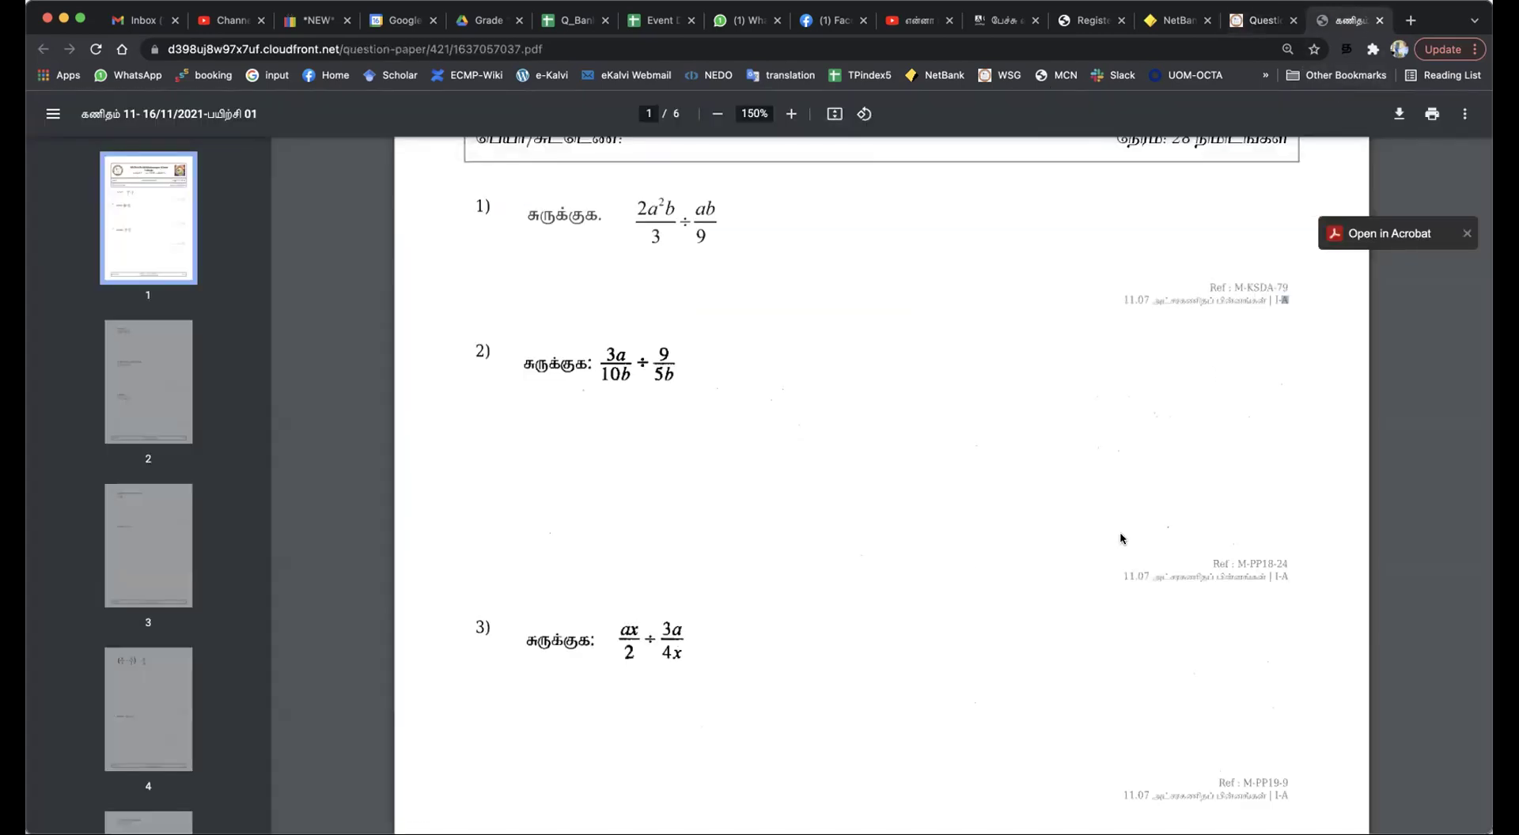
{"action": "scroll", "coordinate": [1171, 411], "scroll_direction": "down", "scroll_amount": 1}
{"action": "scroll", "coordinate": [1251, 295], "scroll_direction": "up", "scroll_amount": 1}
{"action": "scroll", "coordinate": [1198, 396], "scroll_direction": "down", "scroll_amount": 3}
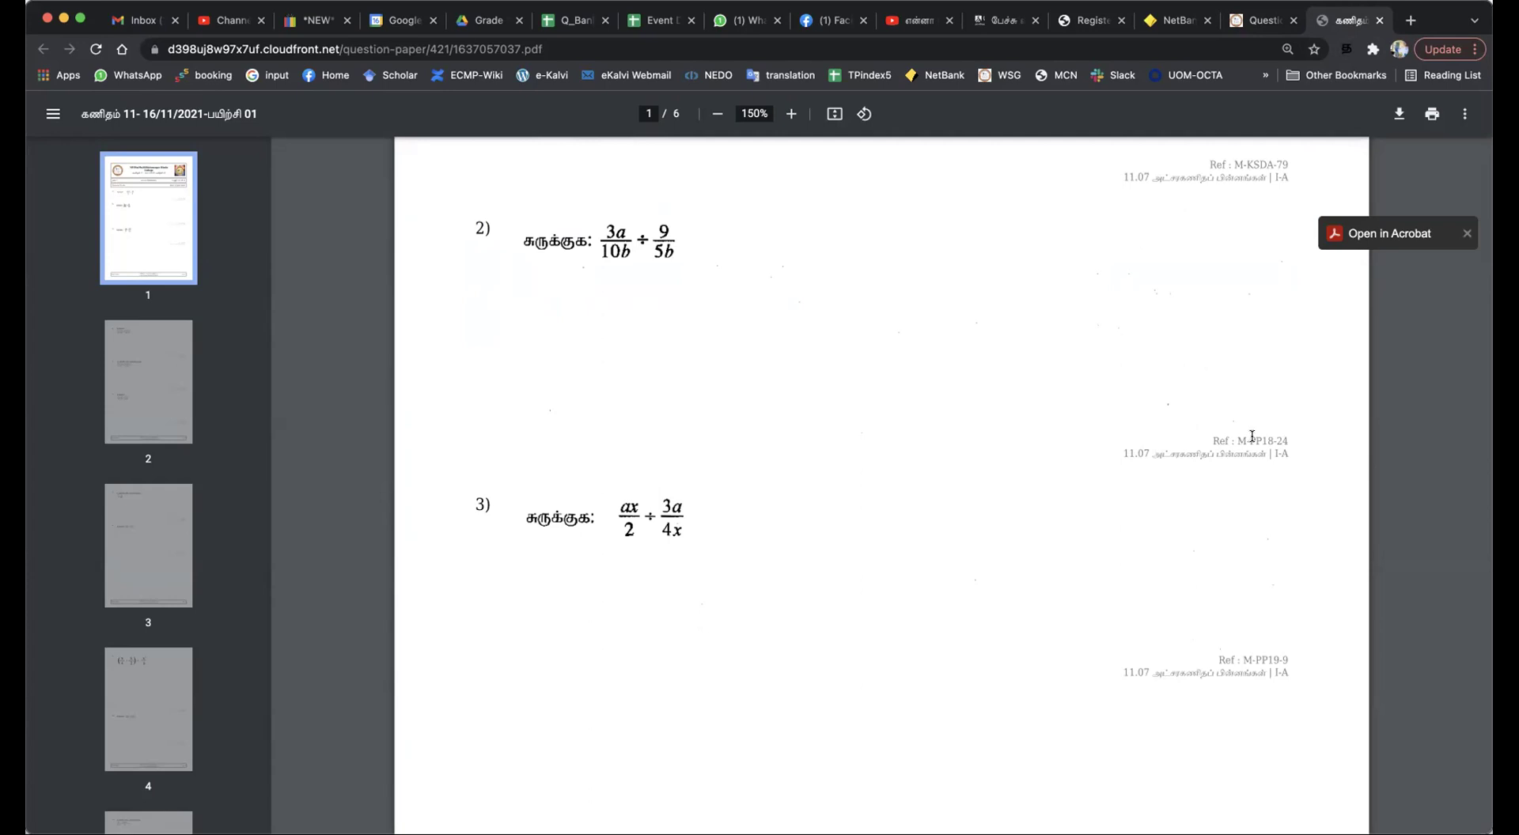
{"action": "left_click_drag", "start_coordinate": [1212, 438], "coordinate": [1292, 440]}
{"action": "left_click", "coordinate": [1295, 481]}
{"action": "left_click_drag", "start_coordinate": [1270, 441], "coordinate": [1243, 440]}
{"action": "left_click", "coordinate": [1275, 480]}
{"action": "left_click_drag", "start_coordinate": [1295, 438], "coordinate": [1237, 438]}
{"action": "left_click", "coordinate": [1255, 469]}
{"action": "mouse_move", "coordinate": [1294, 438]}
{"action": "left_mouse_down"}
{"action": "mouse_move", "coordinate": [1251, 439]}
{"action": "mouse_move", "coordinate": [1315, 445]}
{"action": "mouse_move", "coordinate": [1286, 458]}
{"action": "left_mouse_up"}
Check the end of page 1 and examine the reference code and topic label under question 4.
{"action": "scroll", "coordinate": [902, 359], "scroll_direction": "down", "scroll_amount": 2}
{"action": "scroll", "coordinate": [939, 391], "scroll_direction": "down", "scroll_amount": 5}
{"action": "scroll", "coordinate": [1044, 372], "scroll_direction": "up", "scroll_amount": 3}
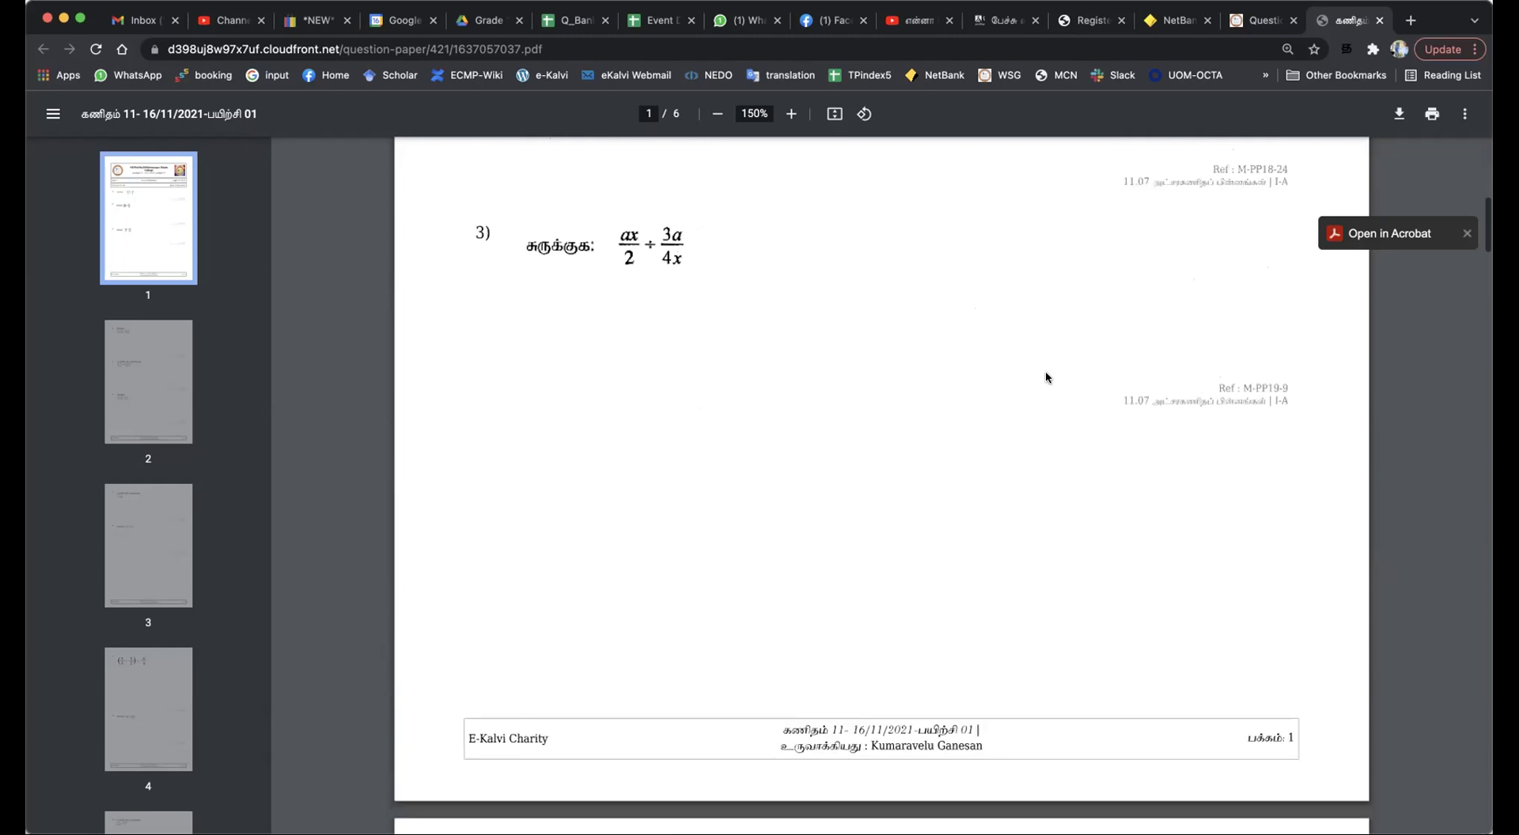
{"action": "scroll", "coordinate": [1179, 401], "scroll_direction": "down", "scroll_amount": 5}
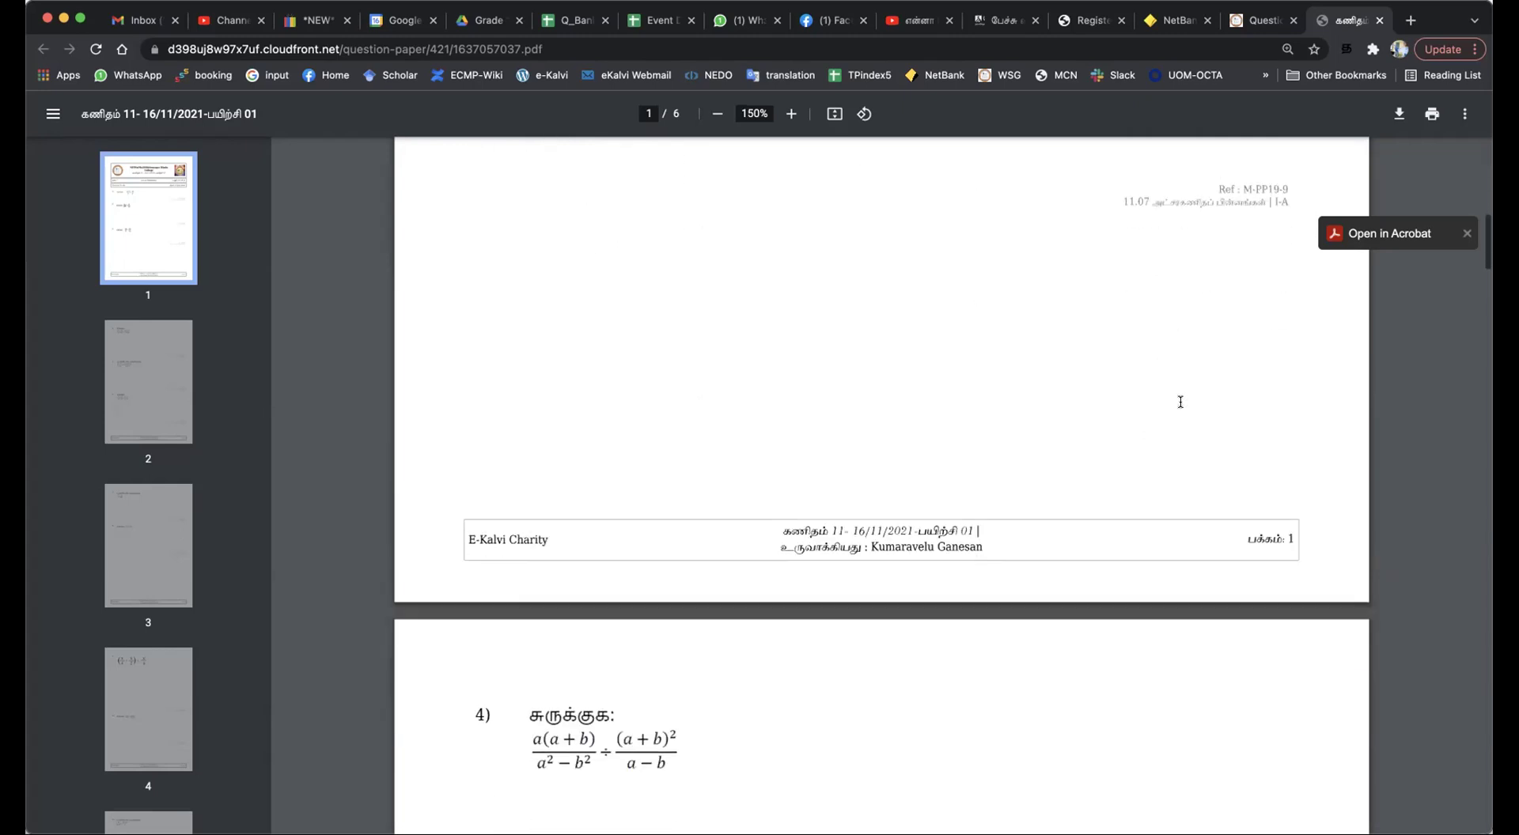
{"action": "scroll", "coordinate": [1180, 402], "scroll_direction": "down", "scroll_amount": 10}
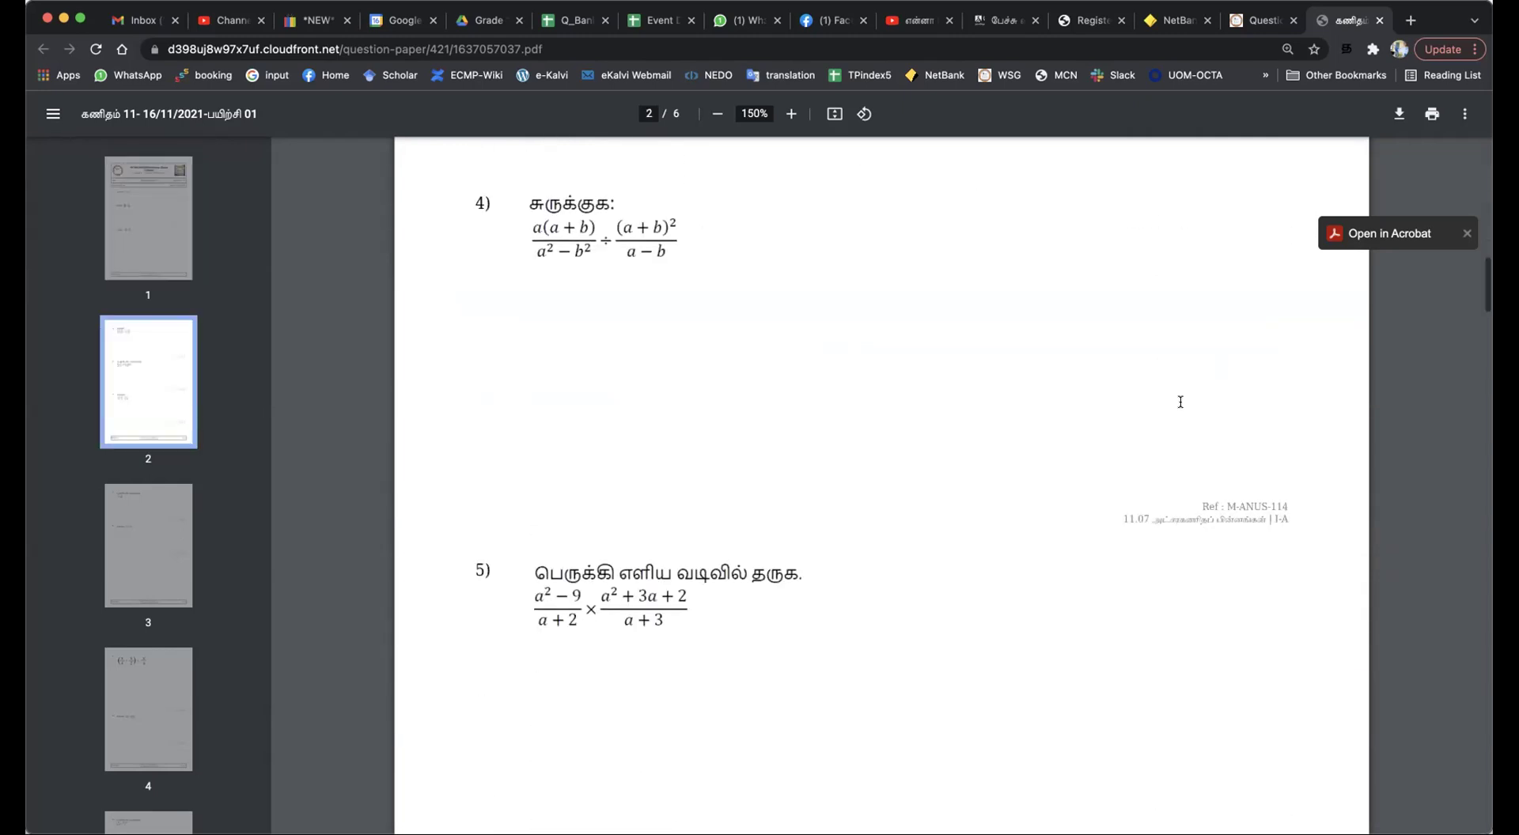
{"action": "scroll", "coordinate": [1180, 402], "scroll_direction": "down", "scroll_amount": 1}
{"action": "double_click", "coordinate": [1247, 447]}
{"action": "left_click", "coordinate": [1242, 465]}
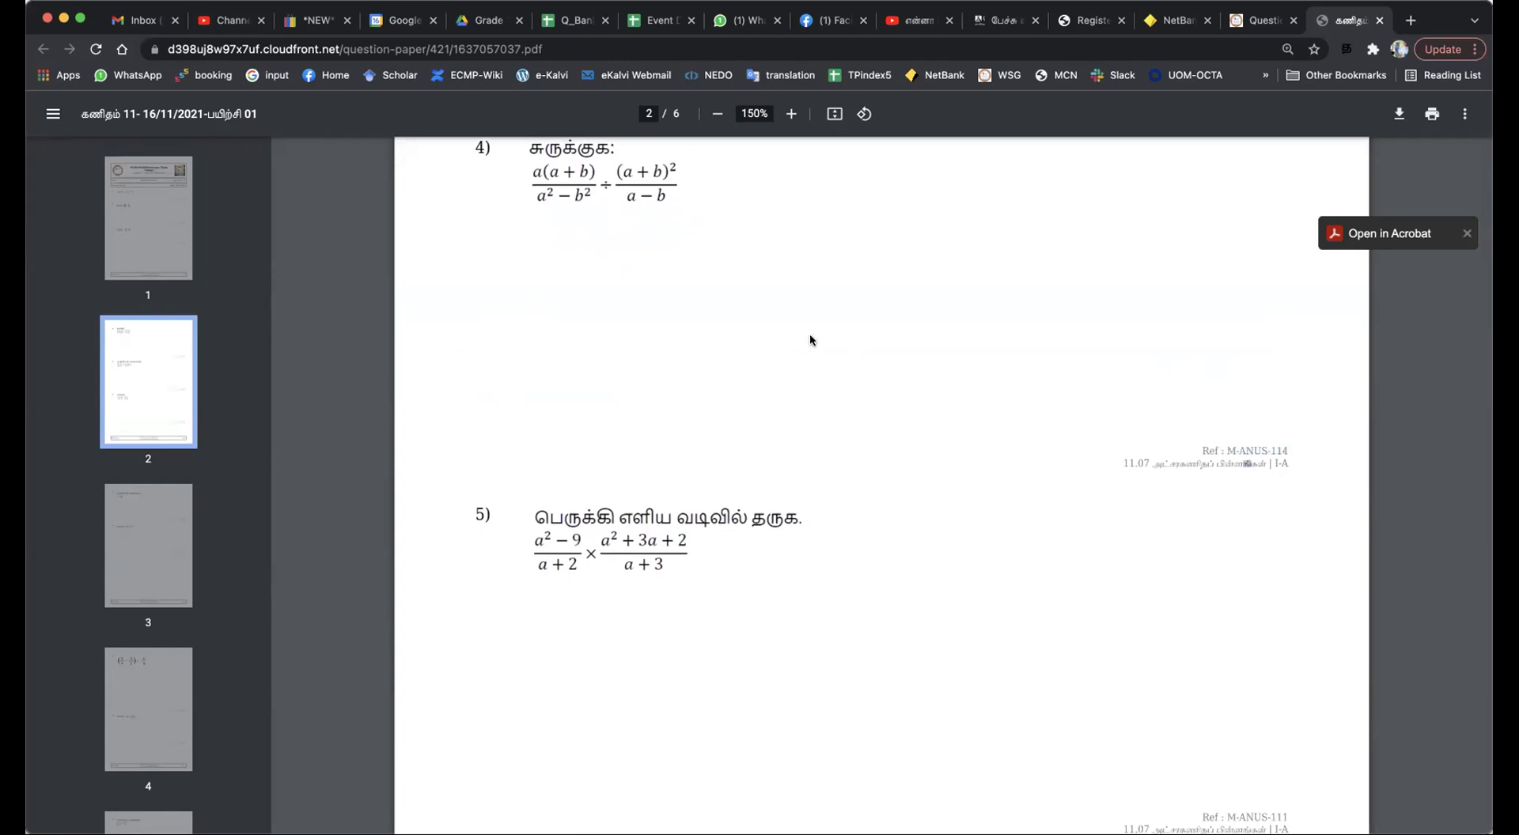
{"action": "scroll", "coordinate": [722, 312], "scroll_direction": "up", "scroll_amount": 1}
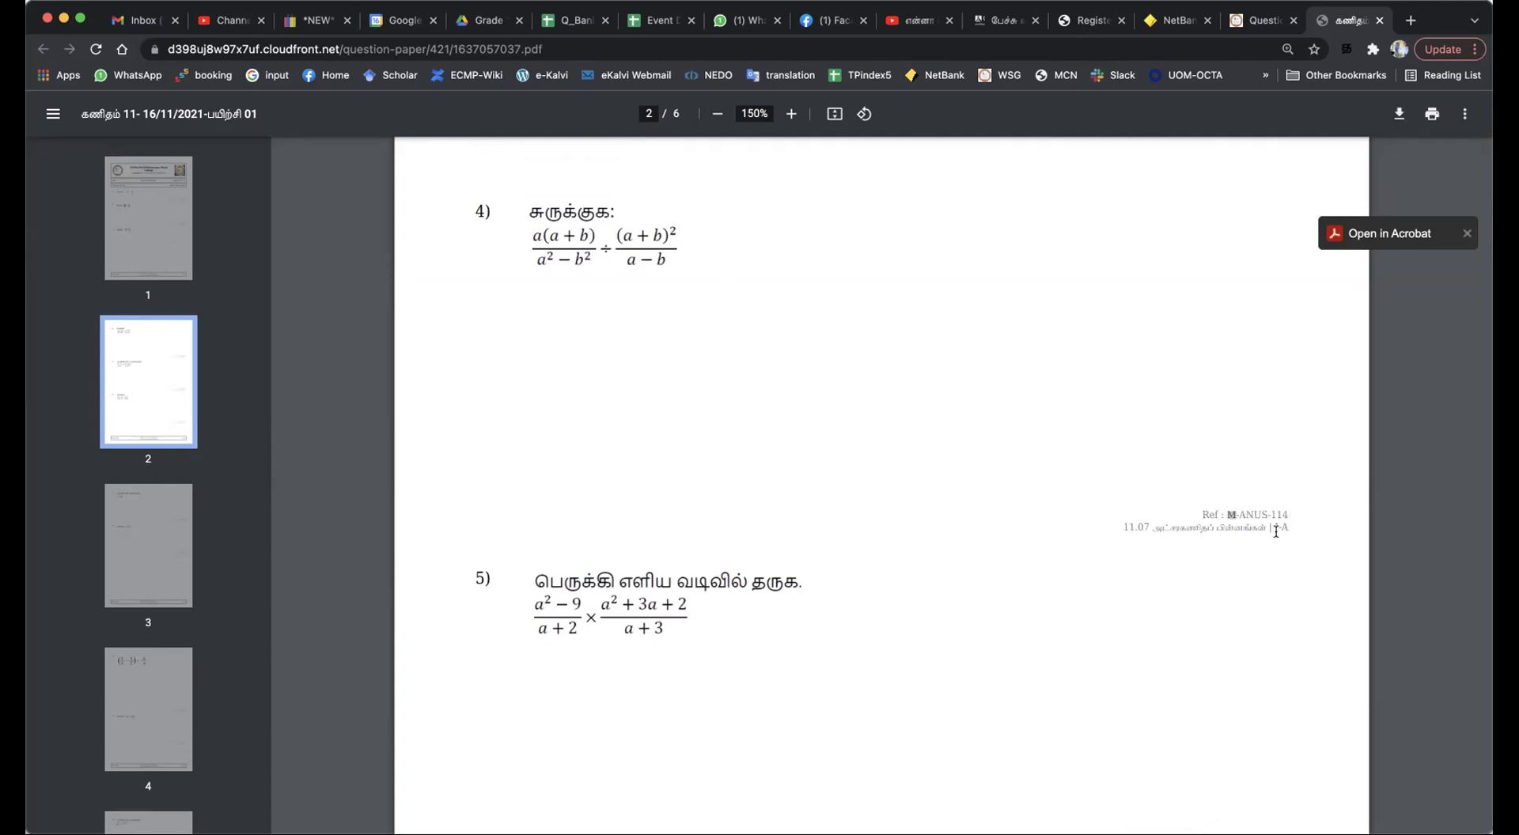
Read through questions 5 to 10 and examine the reference code above question 10 on page 4.
{"action": "scroll", "coordinate": [1275, 532], "scroll_direction": "down", "scroll_amount": 10}
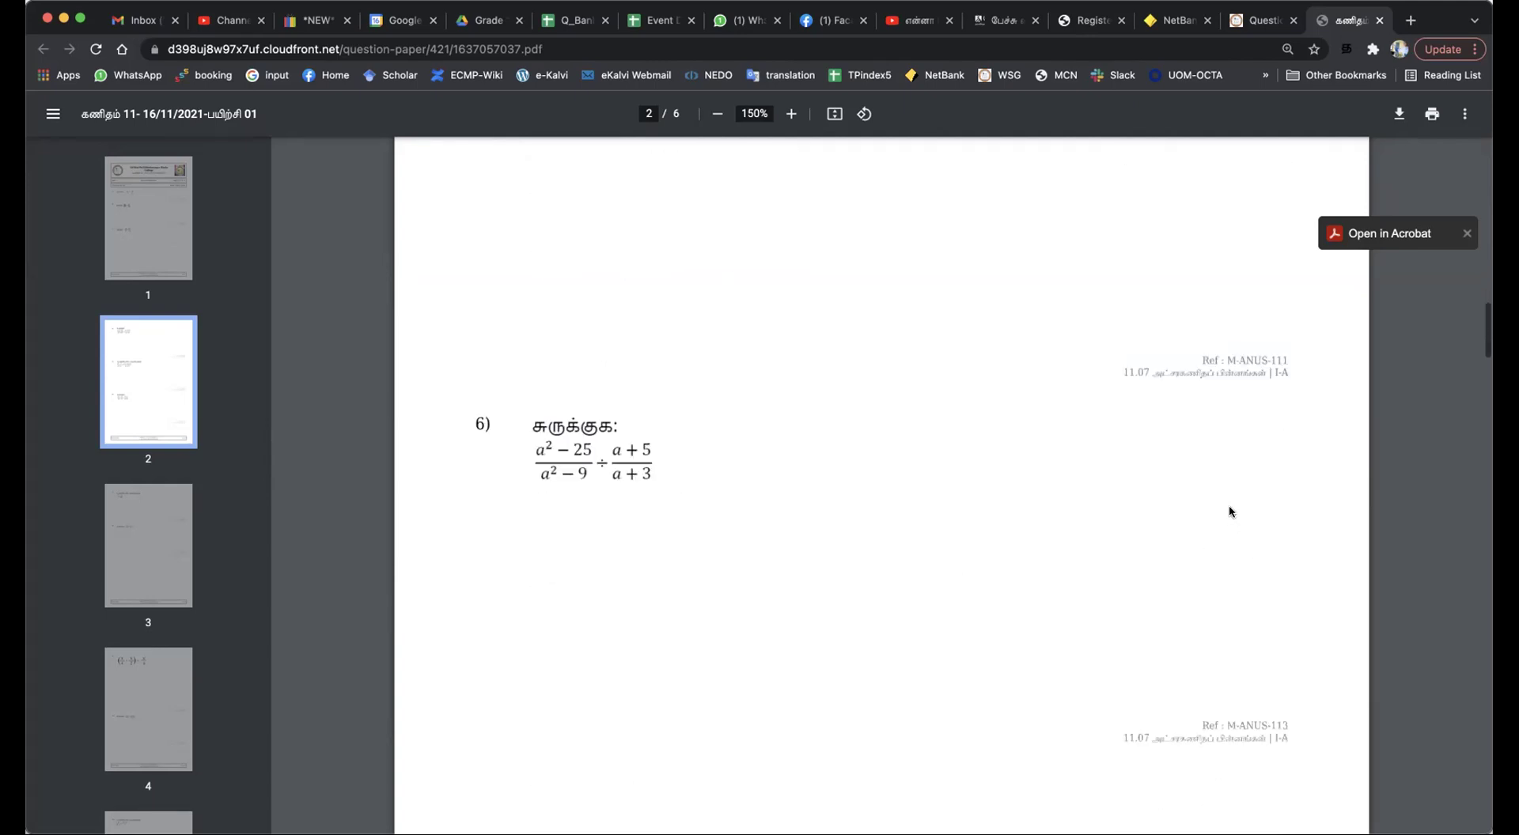
{"action": "scroll", "coordinate": [1228, 511], "scroll_direction": "down", "scroll_amount": 5}
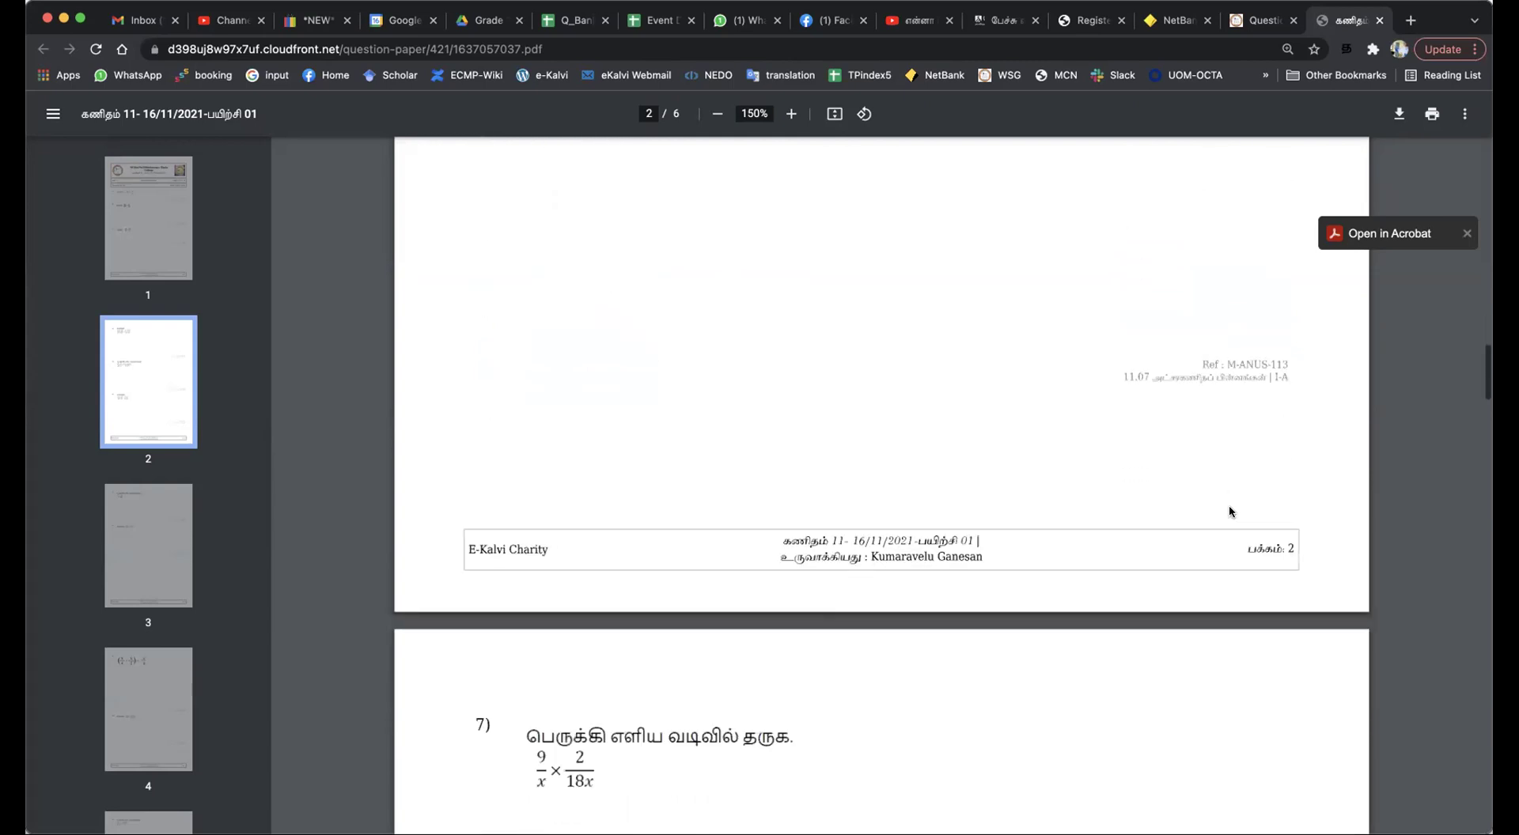
{"action": "scroll", "coordinate": [1230, 511], "scroll_direction": "down", "scroll_amount": 10}
{"action": "scroll", "coordinate": [1229, 511], "scroll_direction": "down", "scroll_amount": 12}
{"action": "scroll", "coordinate": [1229, 511], "scroll_direction": "down", "scroll_amount": 4}
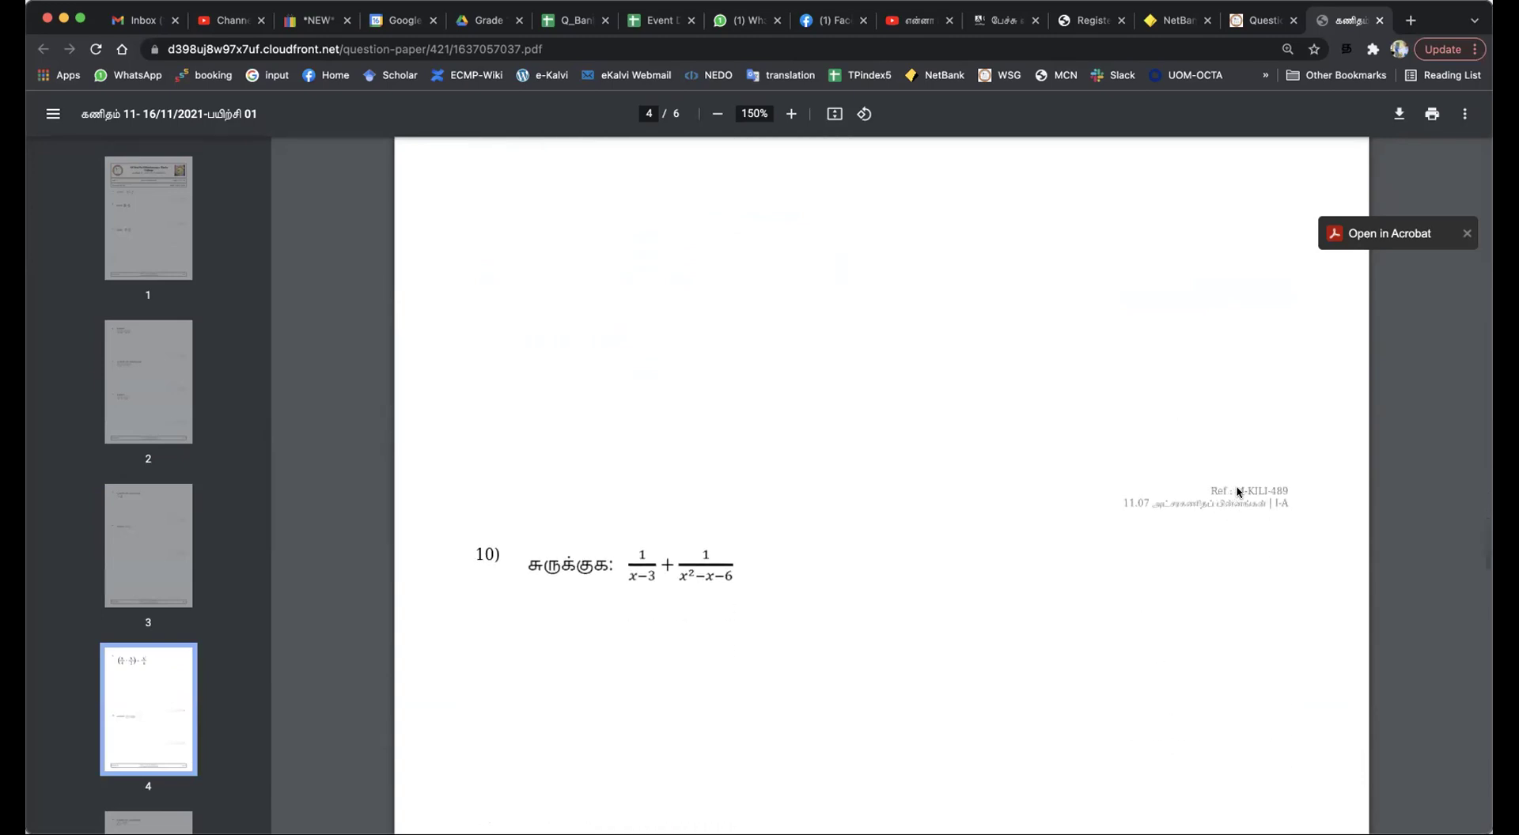
{"action": "left_click_drag", "start_coordinate": [1230, 490], "coordinate": [1283, 501]}
{"action": "left_click", "coordinate": [1281, 499]}
{"action": "scroll", "coordinate": [1275, 506], "scroll_direction": "down", "scroll_amount": 1}
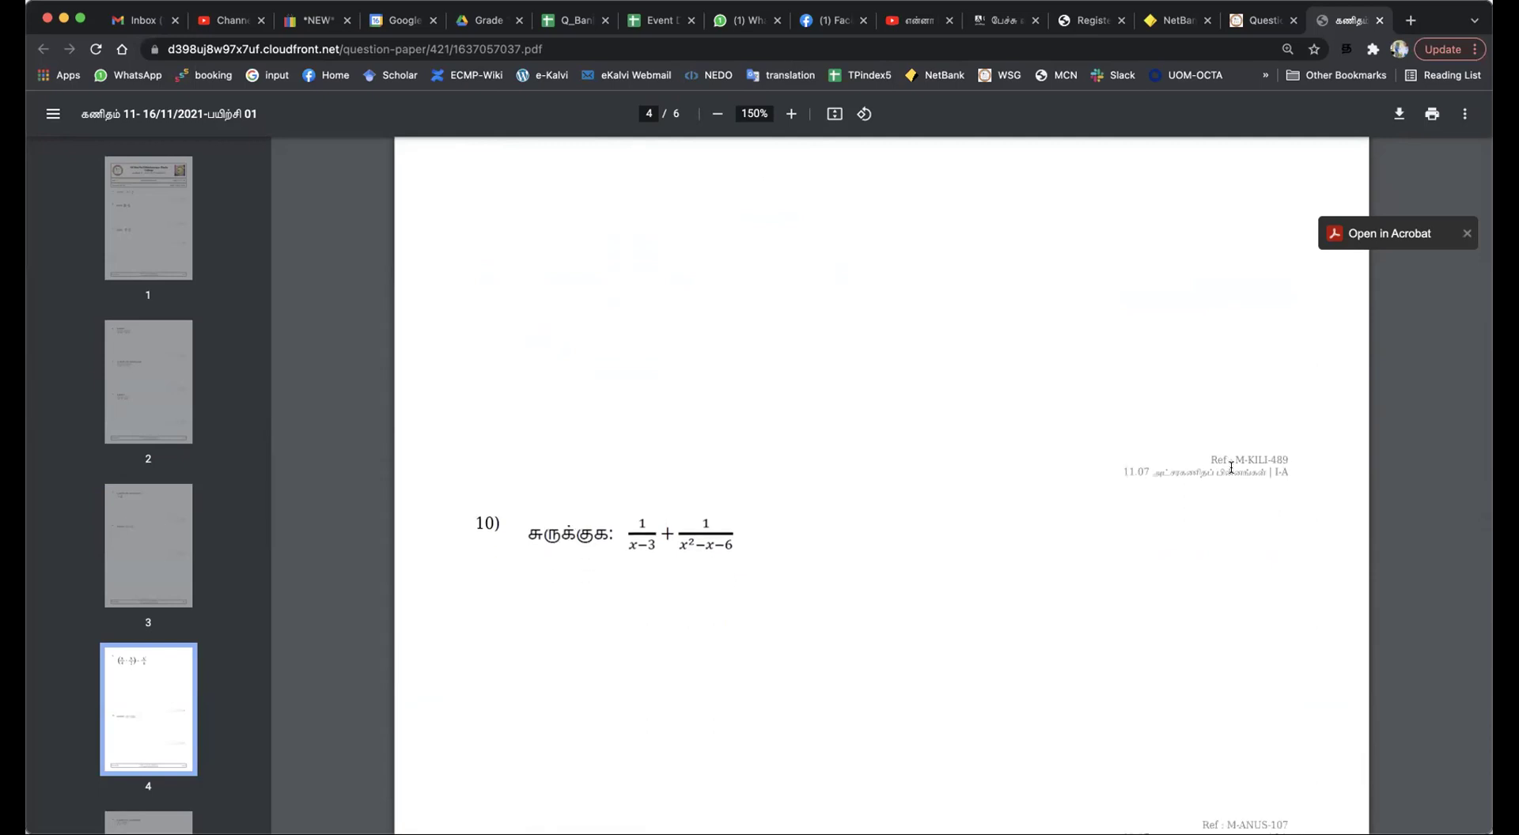
Look through the remaining questions of the paper from page 4 to the end of page 6.
{"action": "scroll", "coordinate": [1184, 467], "scroll_direction": "up", "scroll_amount": 4}
{"action": "scroll", "coordinate": [1082, 478], "scroll_direction": "down", "scroll_amount": 10}
{"action": "scroll", "coordinate": [1081, 480], "scroll_direction": "down", "scroll_amount": 5}
{"action": "scroll", "coordinate": [1082, 480], "scroll_direction": "up", "scroll_amount": 7}
{"action": "scroll", "coordinate": [1082, 481], "scroll_direction": "down", "scroll_amount": 2}
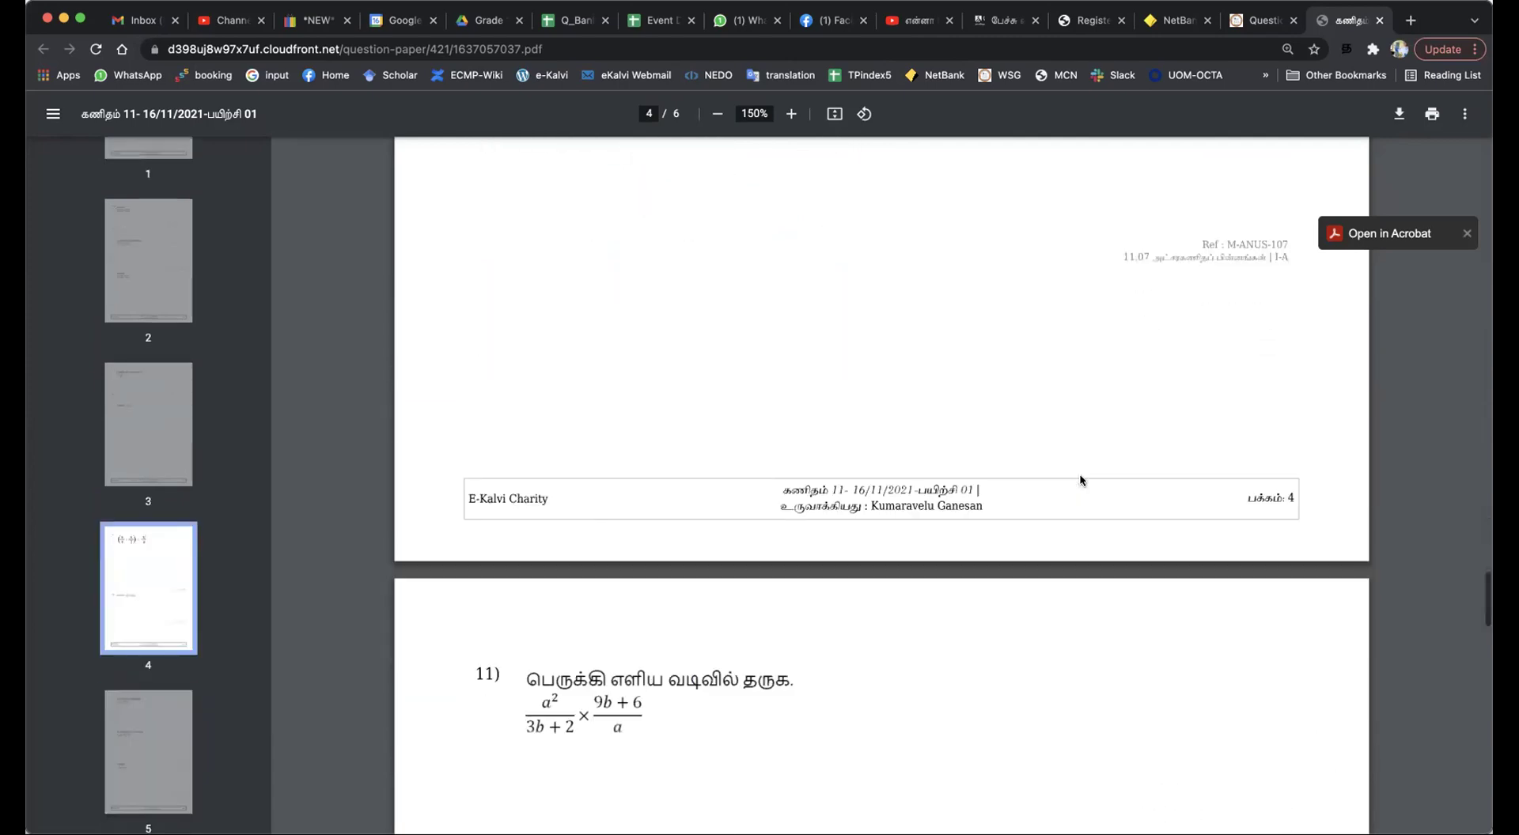
{"action": "scroll", "coordinate": [1081, 480], "scroll_direction": "down", "scroll_amount": 9}
{"action": "scroll", "coordinate": [1081, 480], "scroll_direction": "down", "scroll_amount": 8}
{"action": "scroll", "coordinate": [1081, 480], "scroll_direction": "down", "scroll_amount": 5}
{"action": "scroll", "coordinate": [1082, 451], "scroll_direction": "down", "scroll_amount": 3}
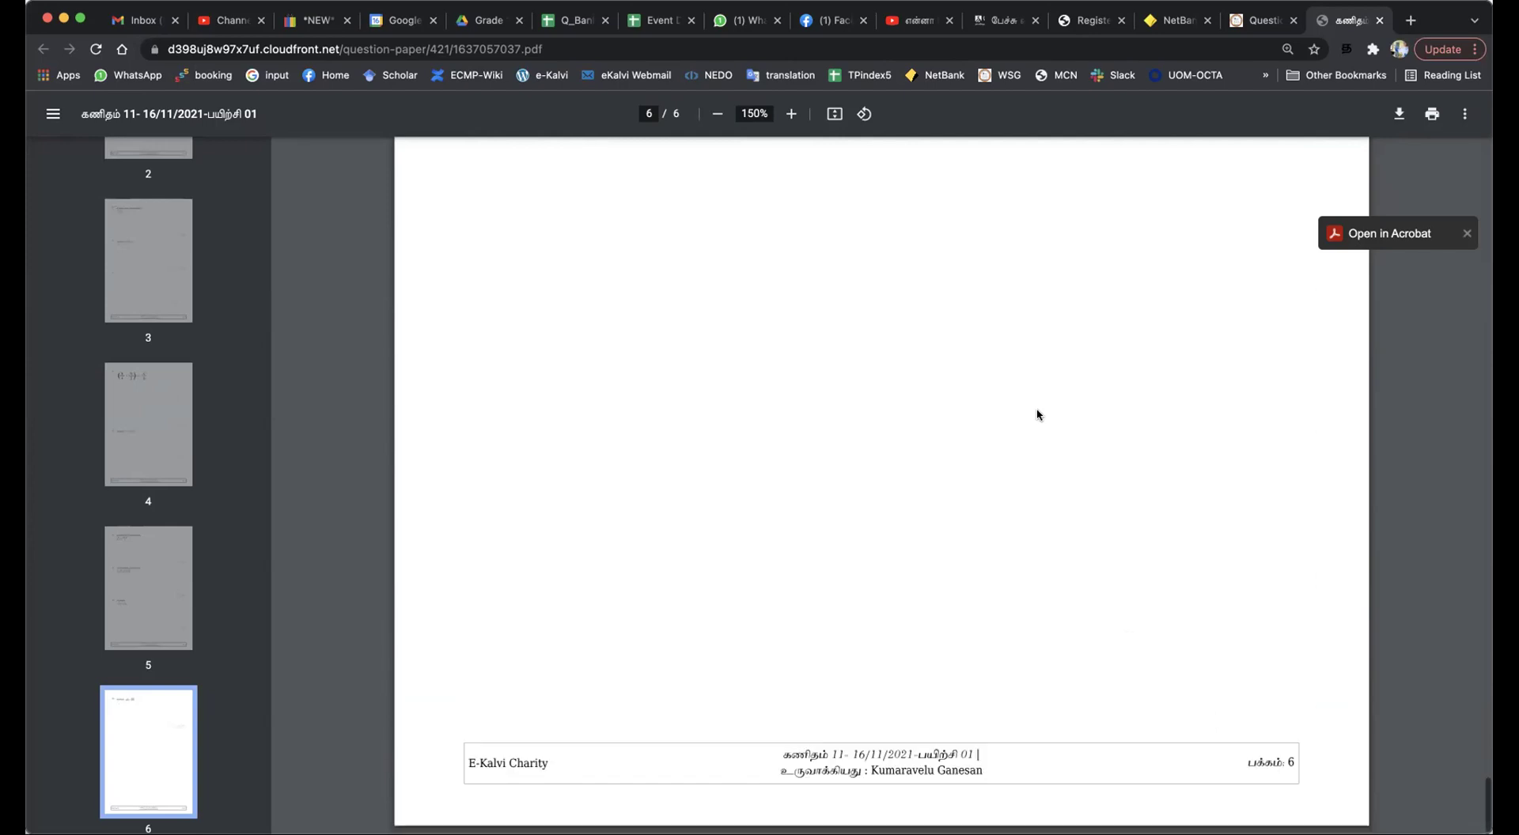
Examine the page 6 footer, covering the worksheet title and the creator's name.
{"action": "scroll", "coordinate": [1039, 414], "scroll_direction": "up", "scroll_amount": 1}
{"action": "scroll", "coordinate": [1039, 415], "scroll_direction": "down", "scroll_amount": 1}
{"action": "left_click_drag", "start_coordinate": [777, 752], "coordinate": [986, 753]}
{"action": "left_click", "coordinate": [851, 773]}
{"action": "left_click_drag", "start_coordinate": [771, 770], "coordinate": [991, 772]}
{"action": "left_click", "coordinate": [1026, 771]}
{"action": "scroll", "coordinate": [1013, 480], "scroll_direction": "up", "scroll_amount": 10}
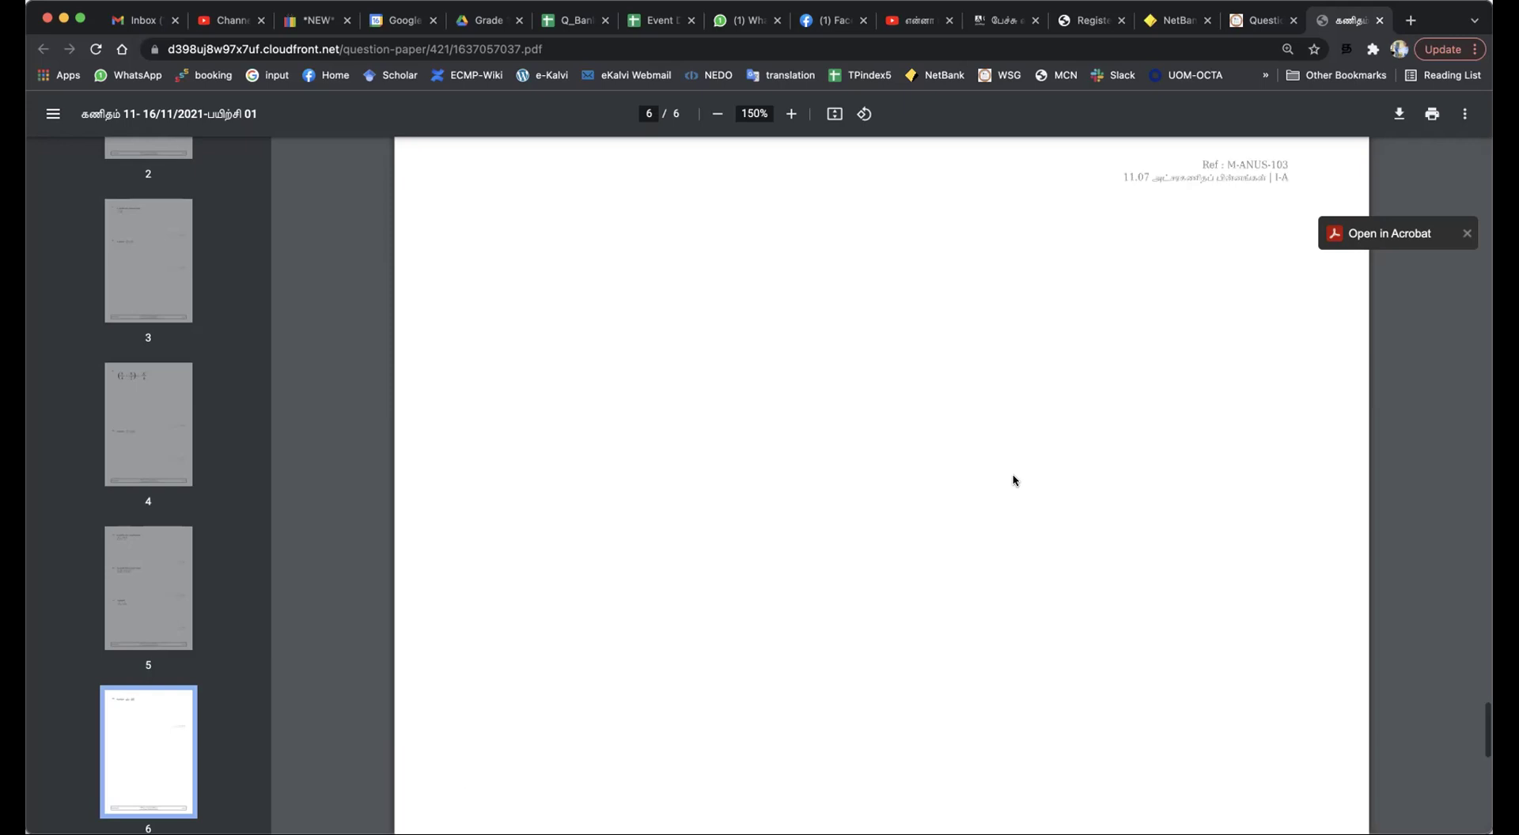
Return to the worksheet preview and download the answer sheet for the paper.
{"action": "scroll", "coordinate": [1014, 480], "scroll_direction": "up", "scroll_amount": 20}
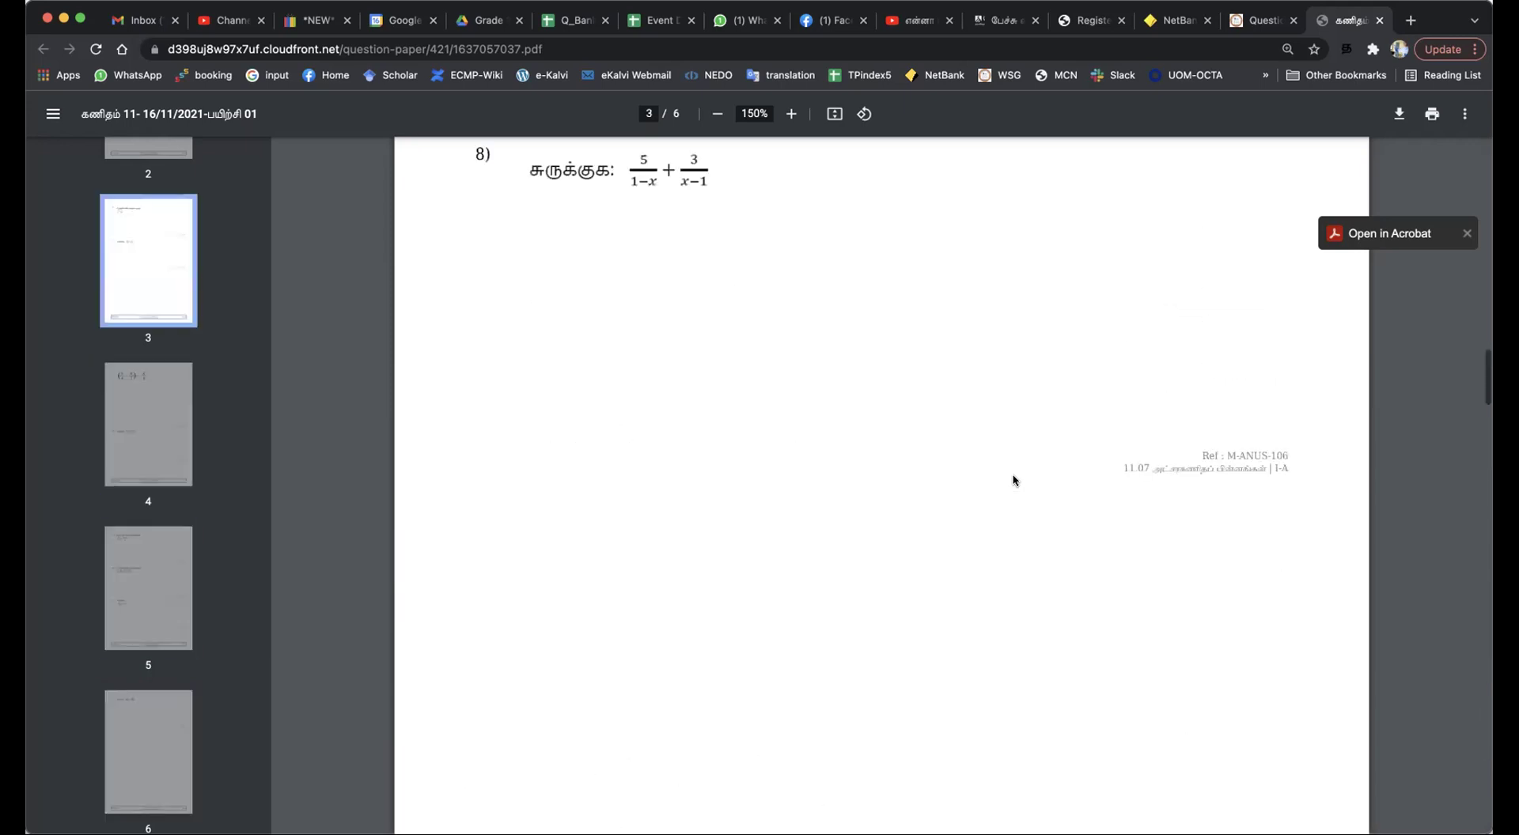
{"action": "scroll", "coordinate": [1014, 480], "scroll_direction": "up", "scroll_amount": 20}
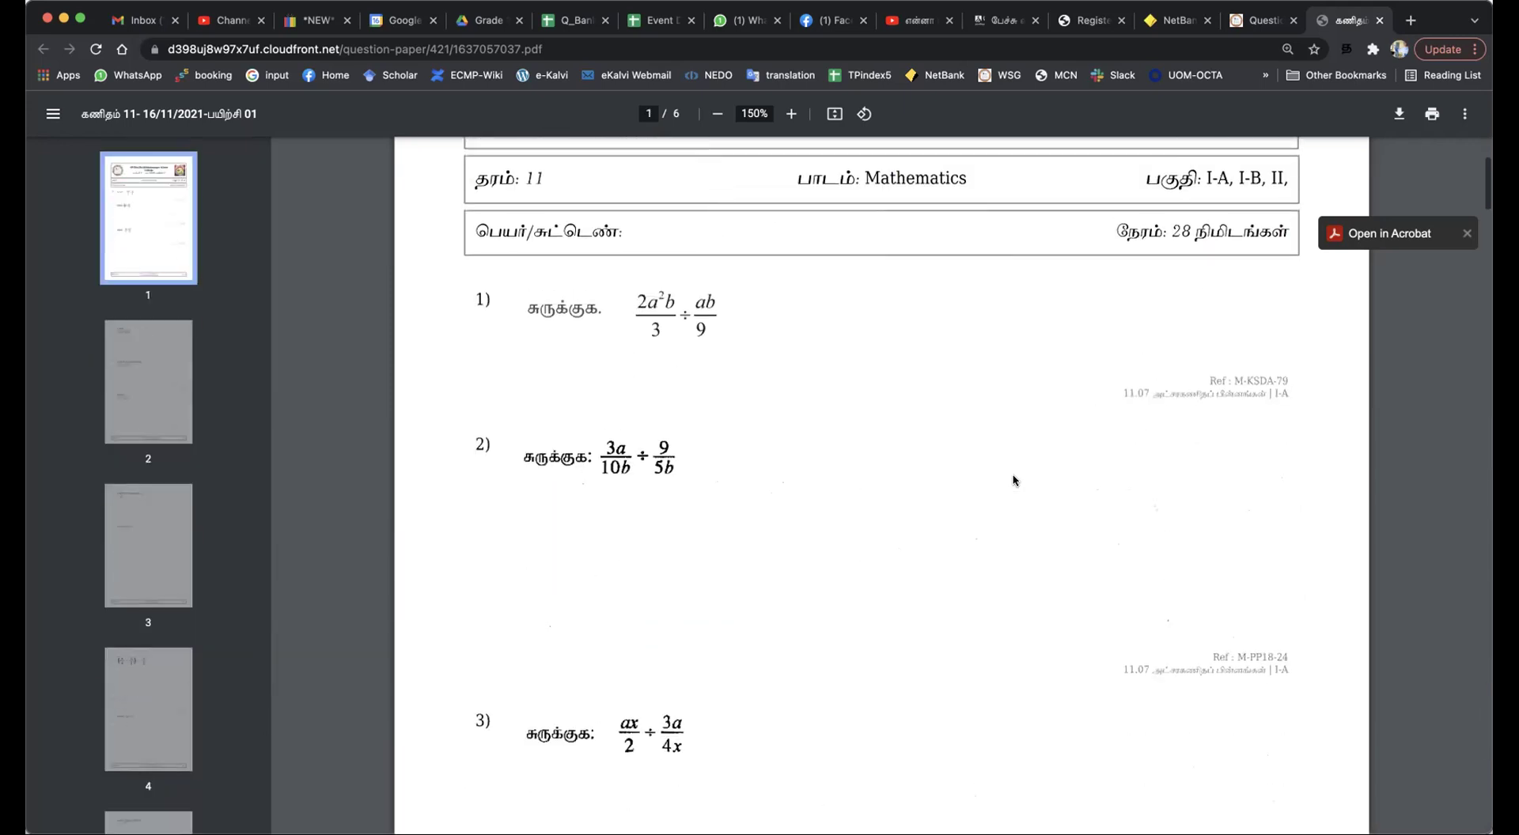
{"action": "scroll", "coordinate": [1013, 480], "scroll_direction": "up", "scroll_amount": 3}
{"action": "left_click", "coordinate": [1261, 22]}
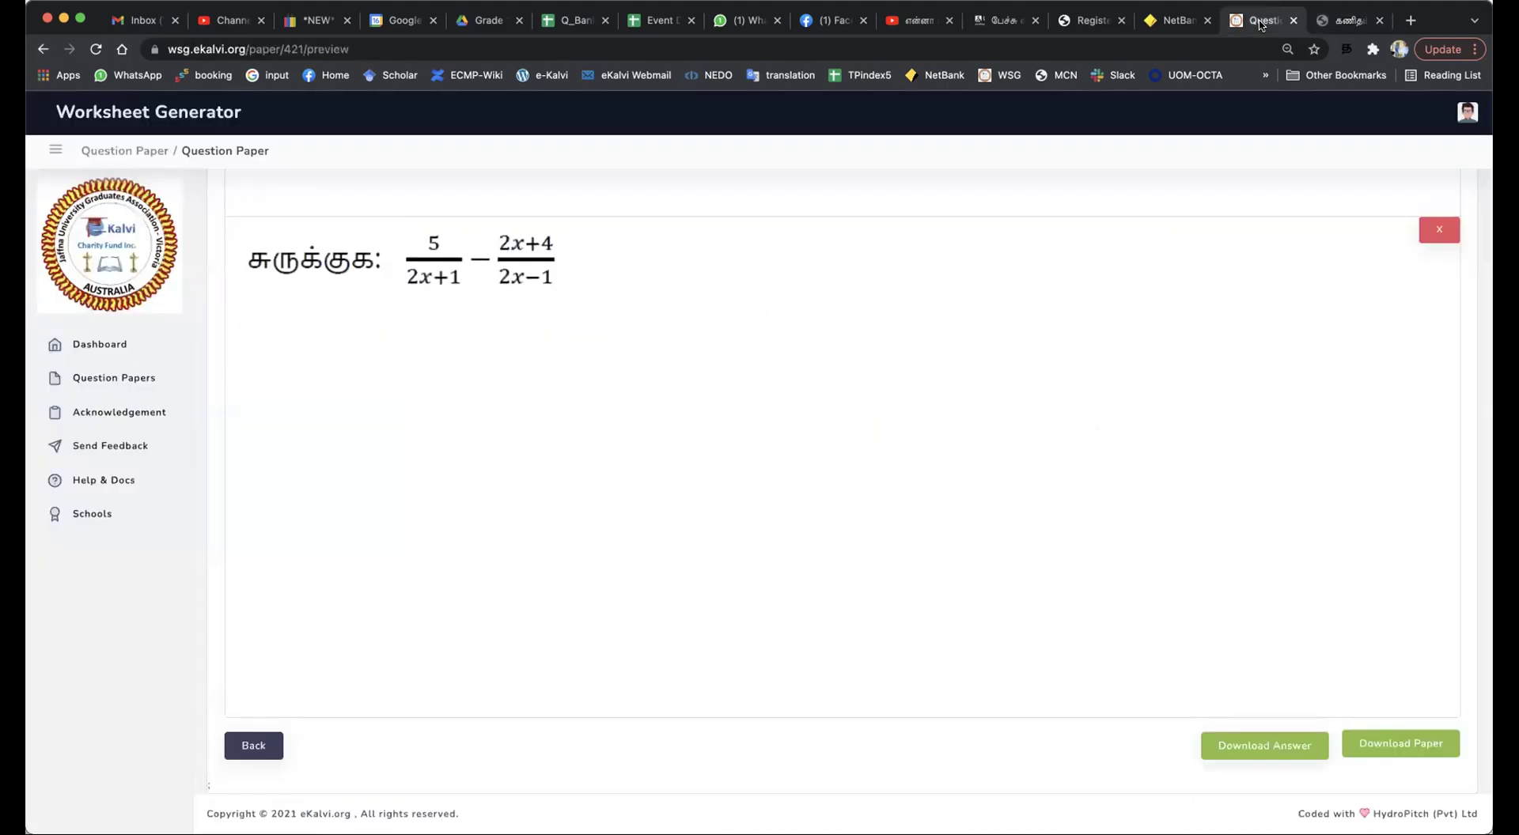
{"action": "left_click", "coordinate": [1275, 746]}
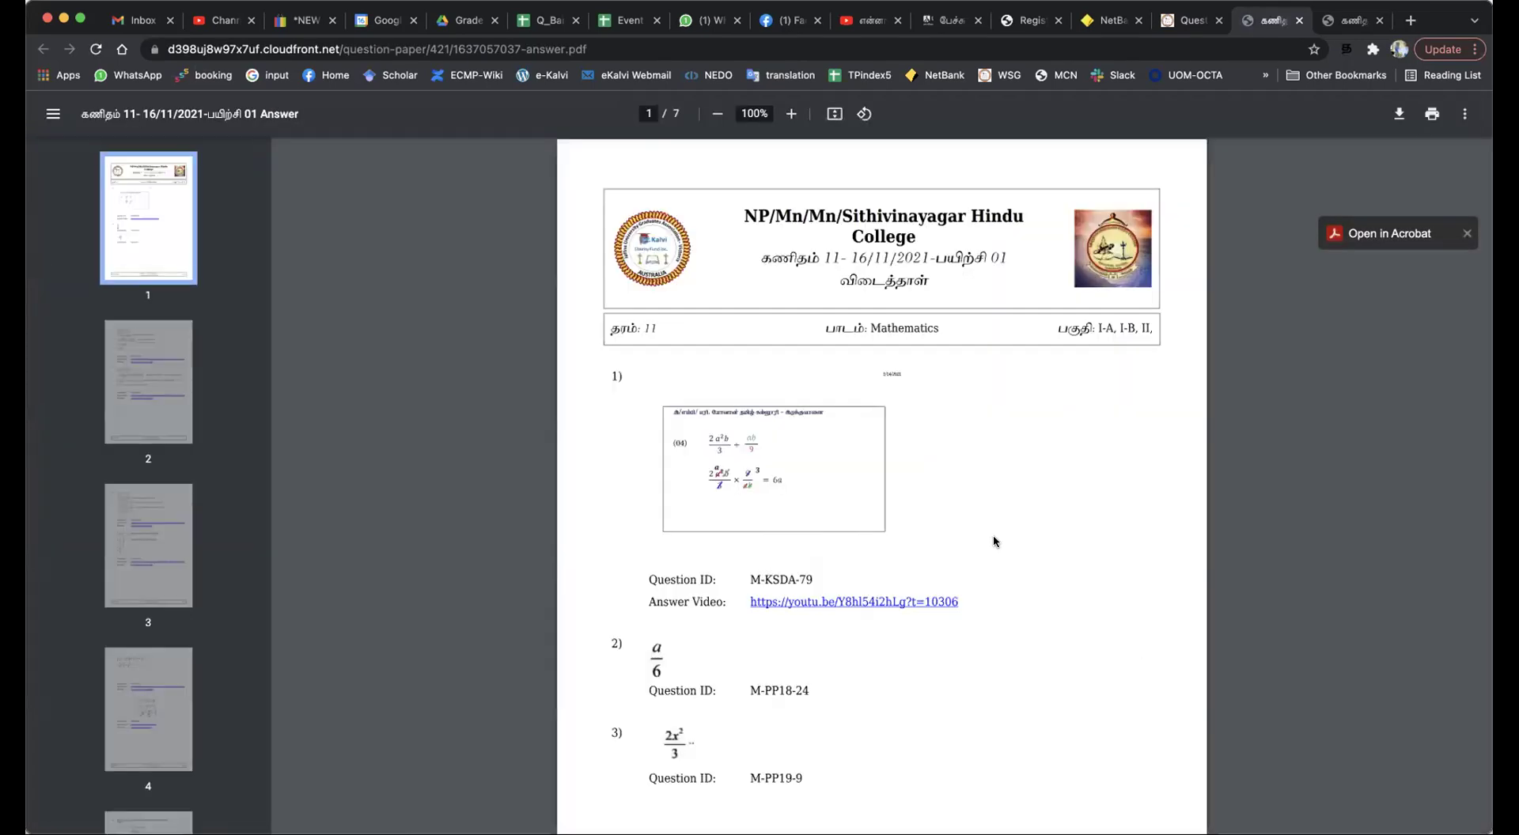
Enlarge the answer sheet to 150% and examine the first three answers on page 1.
{"action": "scroll", "coordinate": [976, 519], "scroll_direction": "down", "scroll_amount": 2}
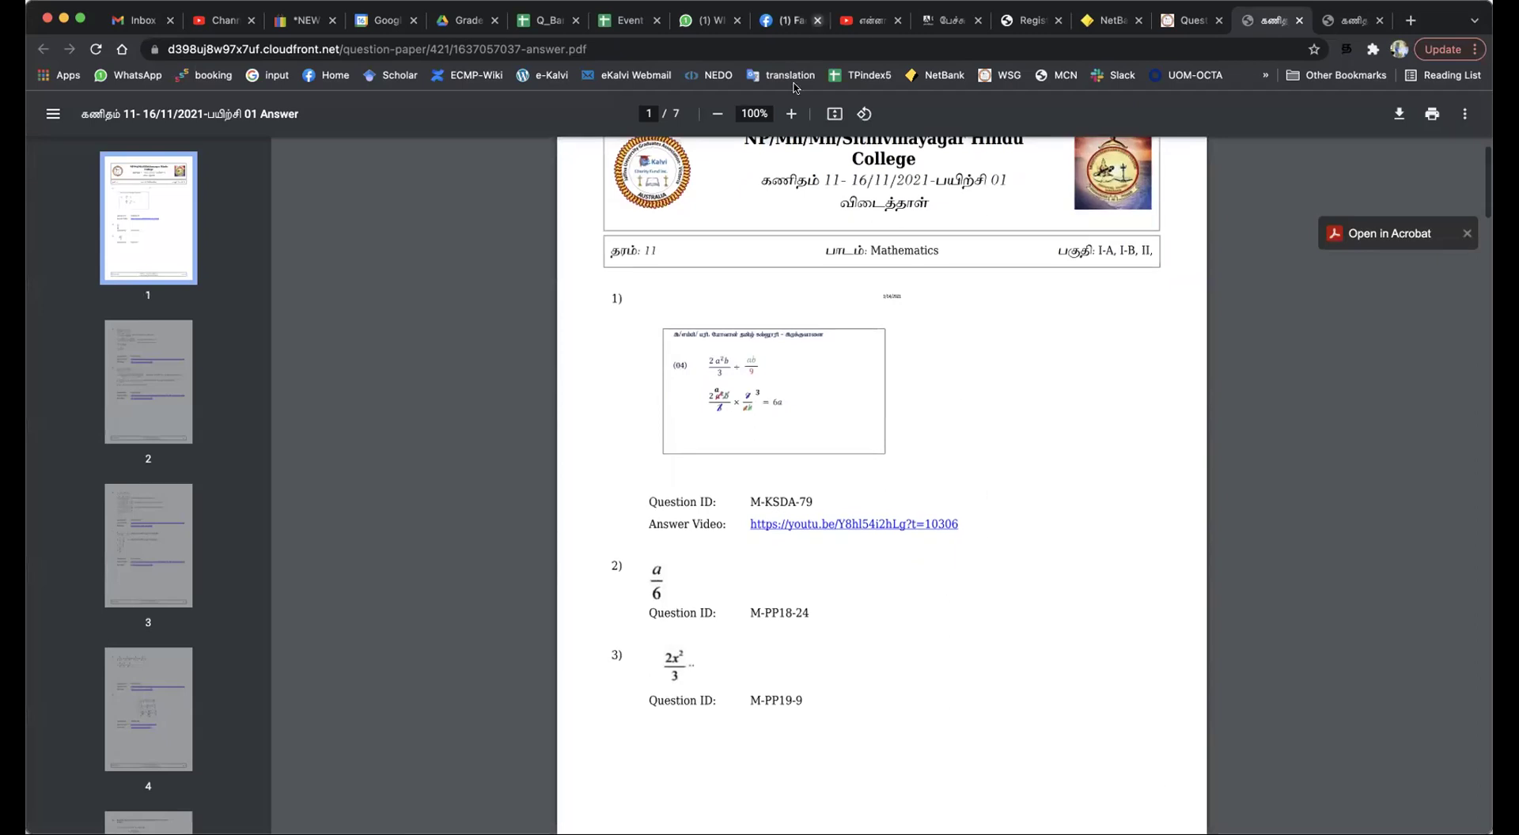
{"action": "left_click", "coordinate": [790, 115]}
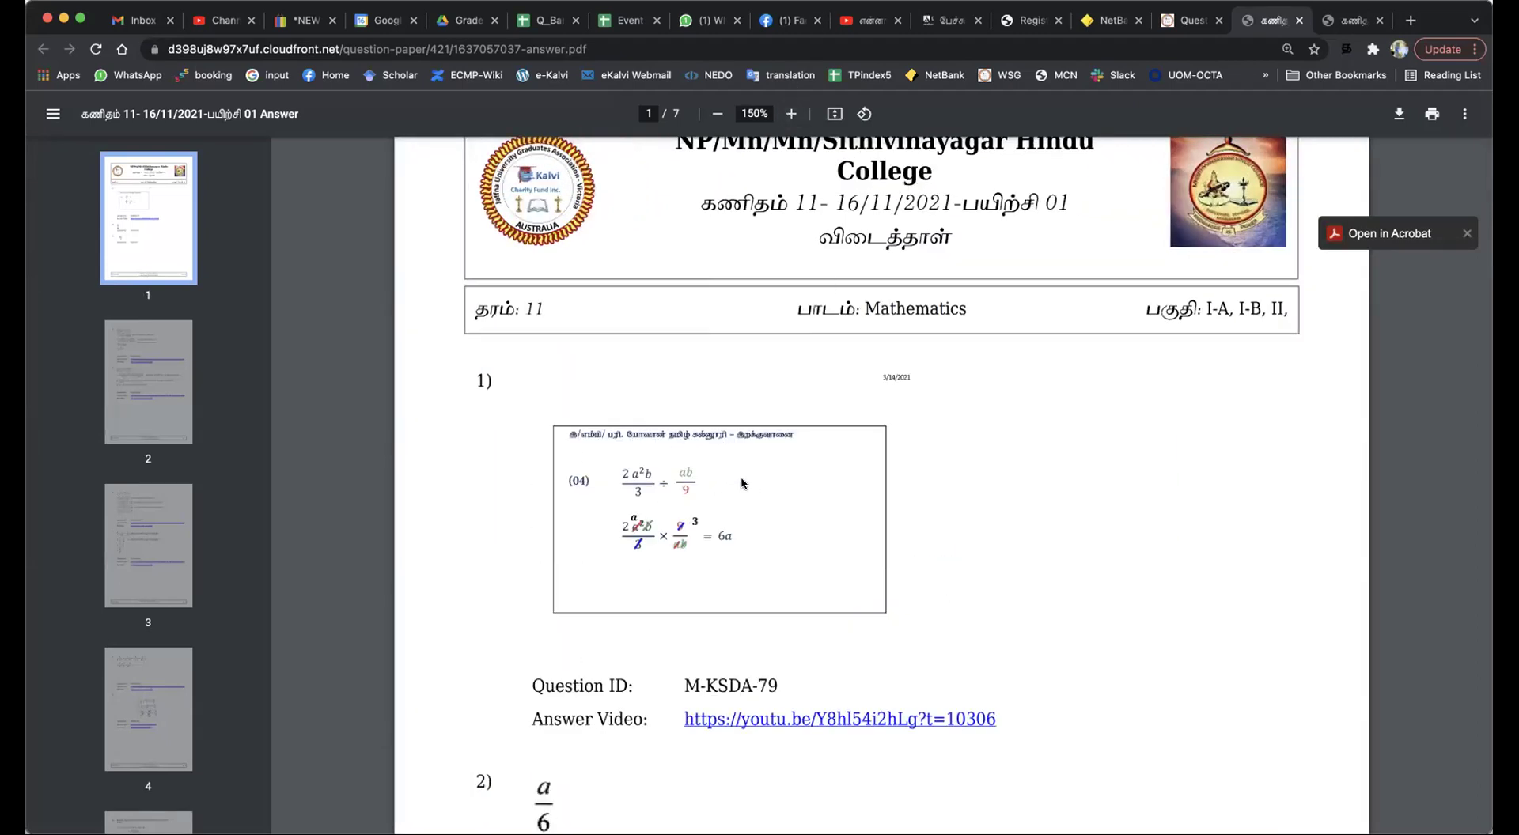
{"action": "scroll", "coordinate": [742, 483], "scroll_direction": "down", "scroll_amount": 2}
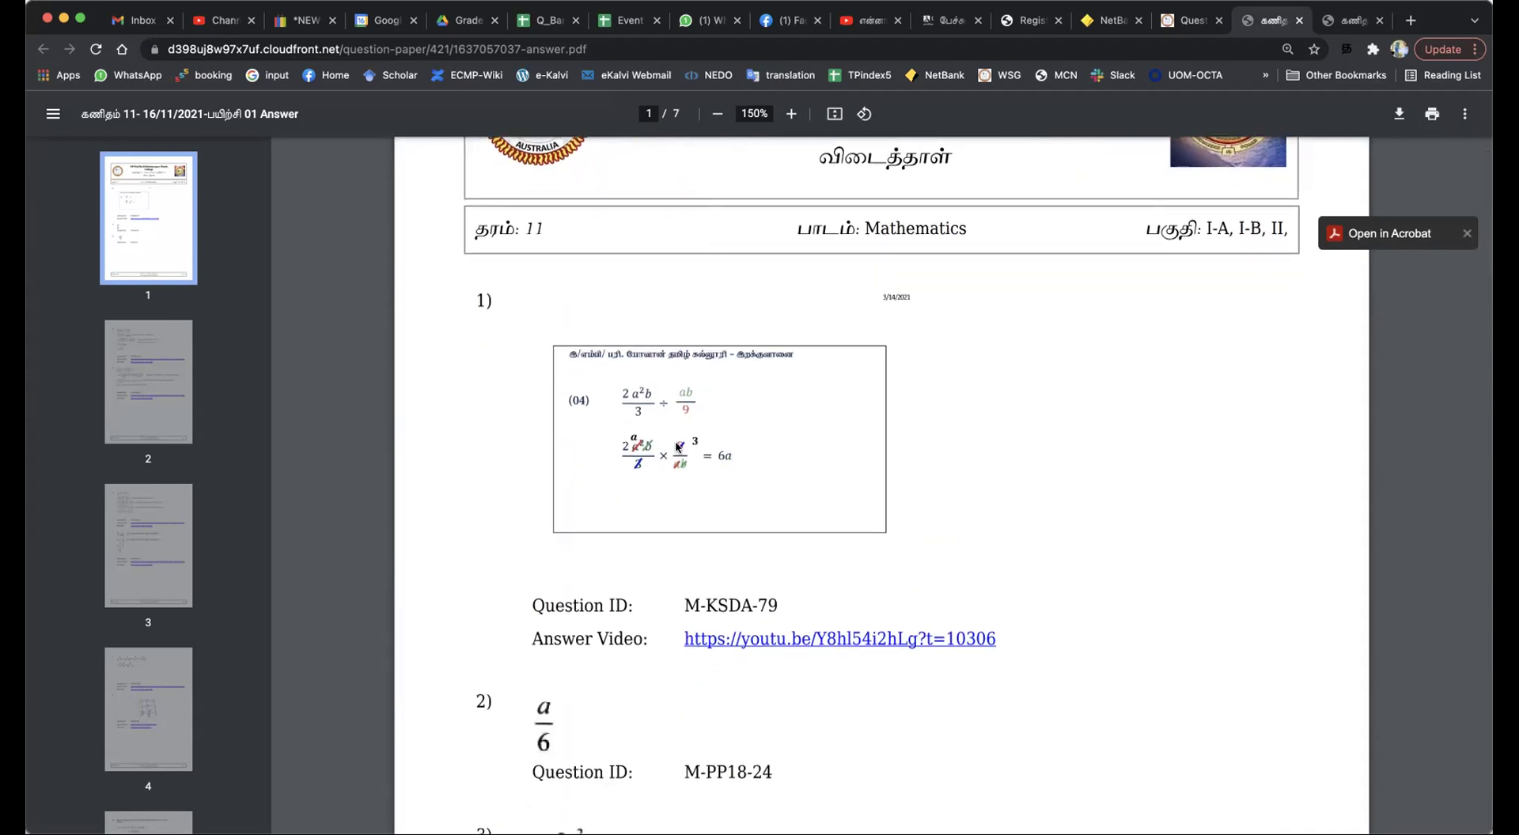
{"action": "scroll", "coordinate": [678, 447], "scroll_direction": "down", "scroll_amount": 3}
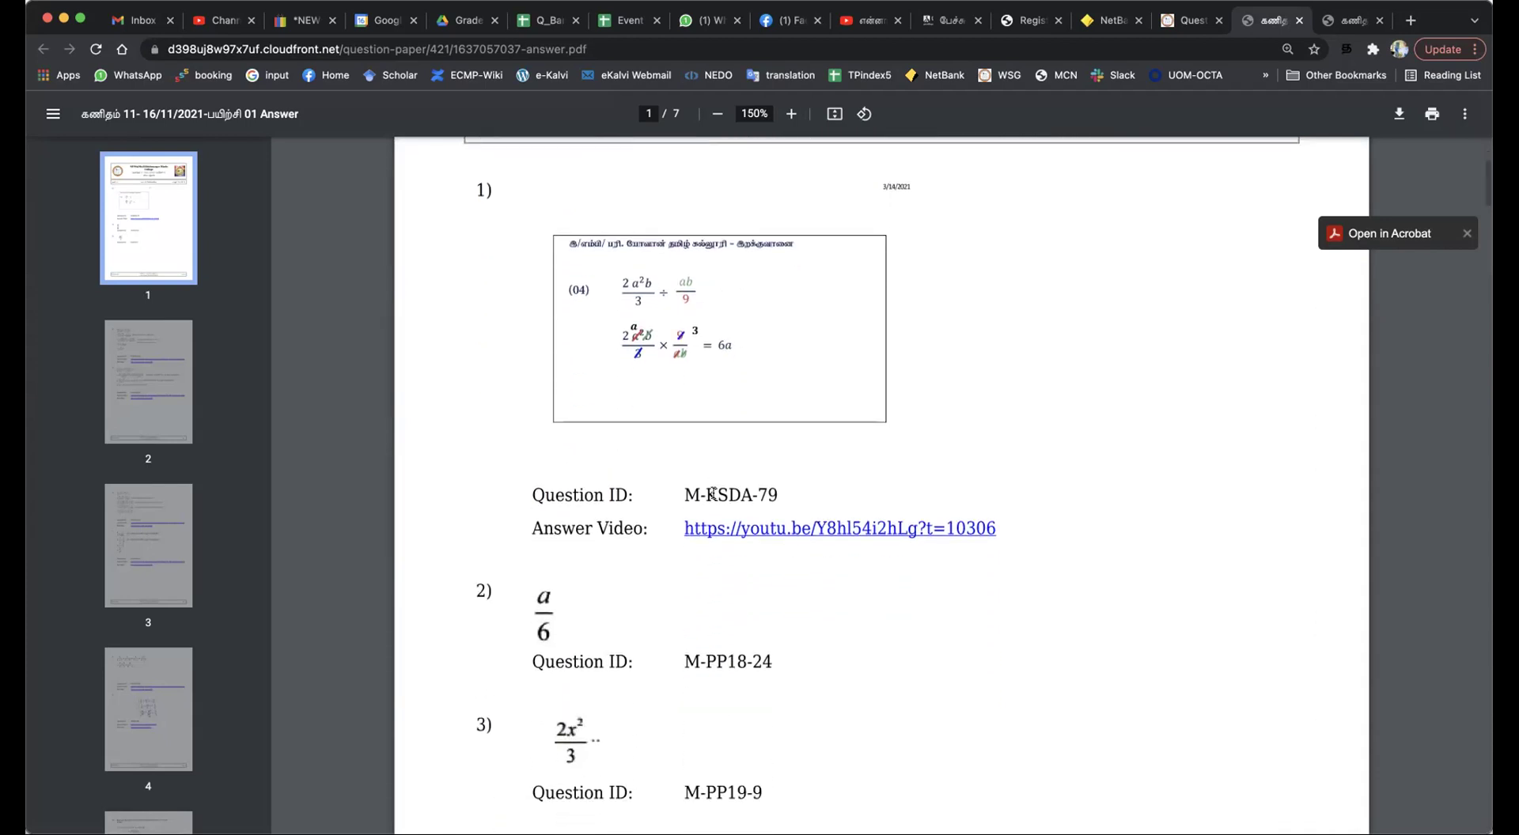
Highlight the first answer's question ID and play its linked answer video in full screen.
{"action": "left_click_drag", "start_coordinate": [692, 495], "coordinate": [844, 492]}
{"action": "left_click", "coordinate": [844, 492]}
{"action": "left_click", "coordinate": [801, 536]}
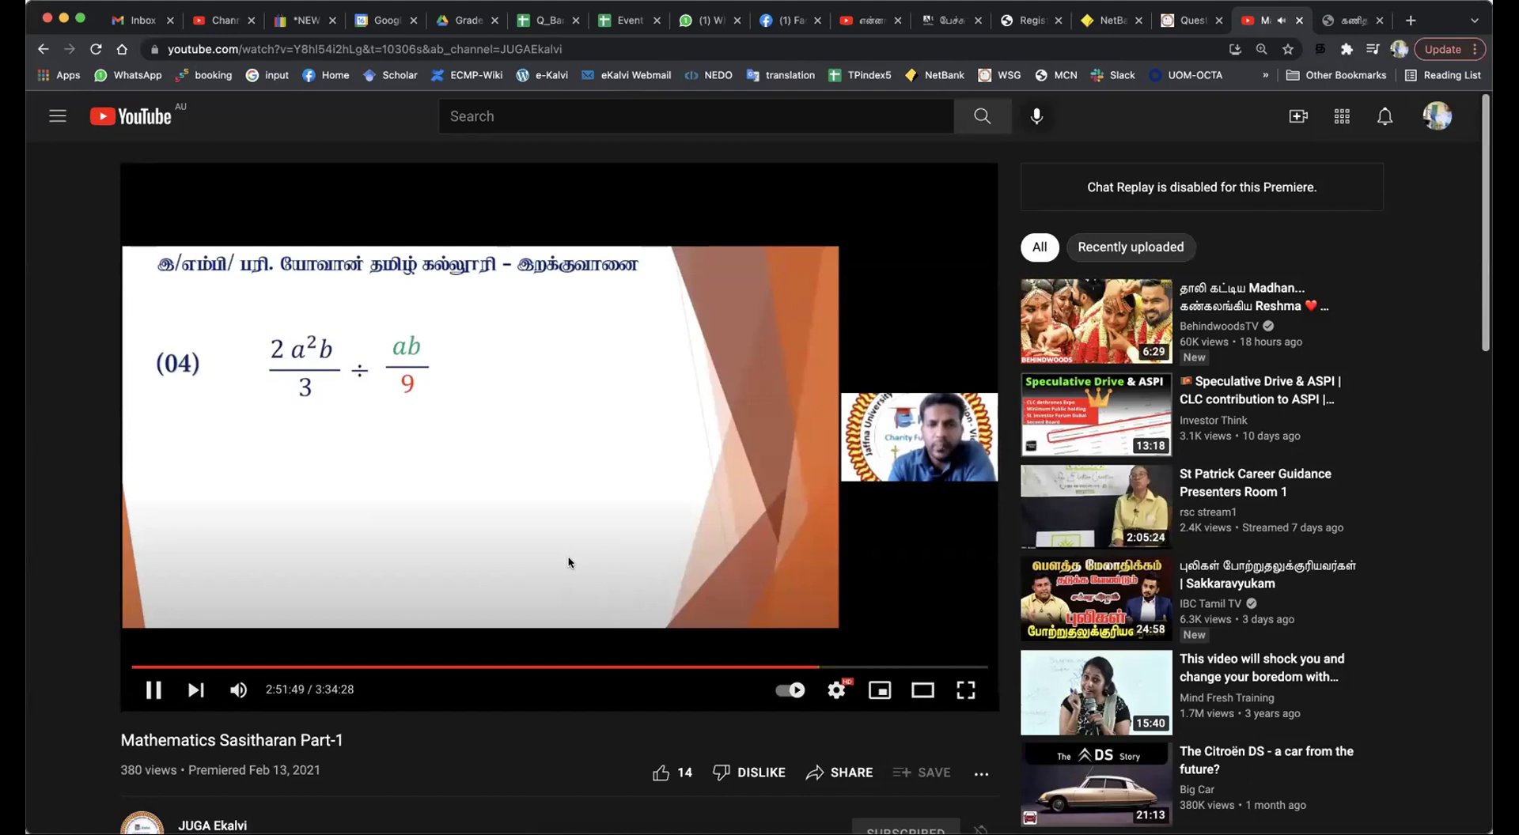
{"action": "left_click", "coordinate": [966, 690]}
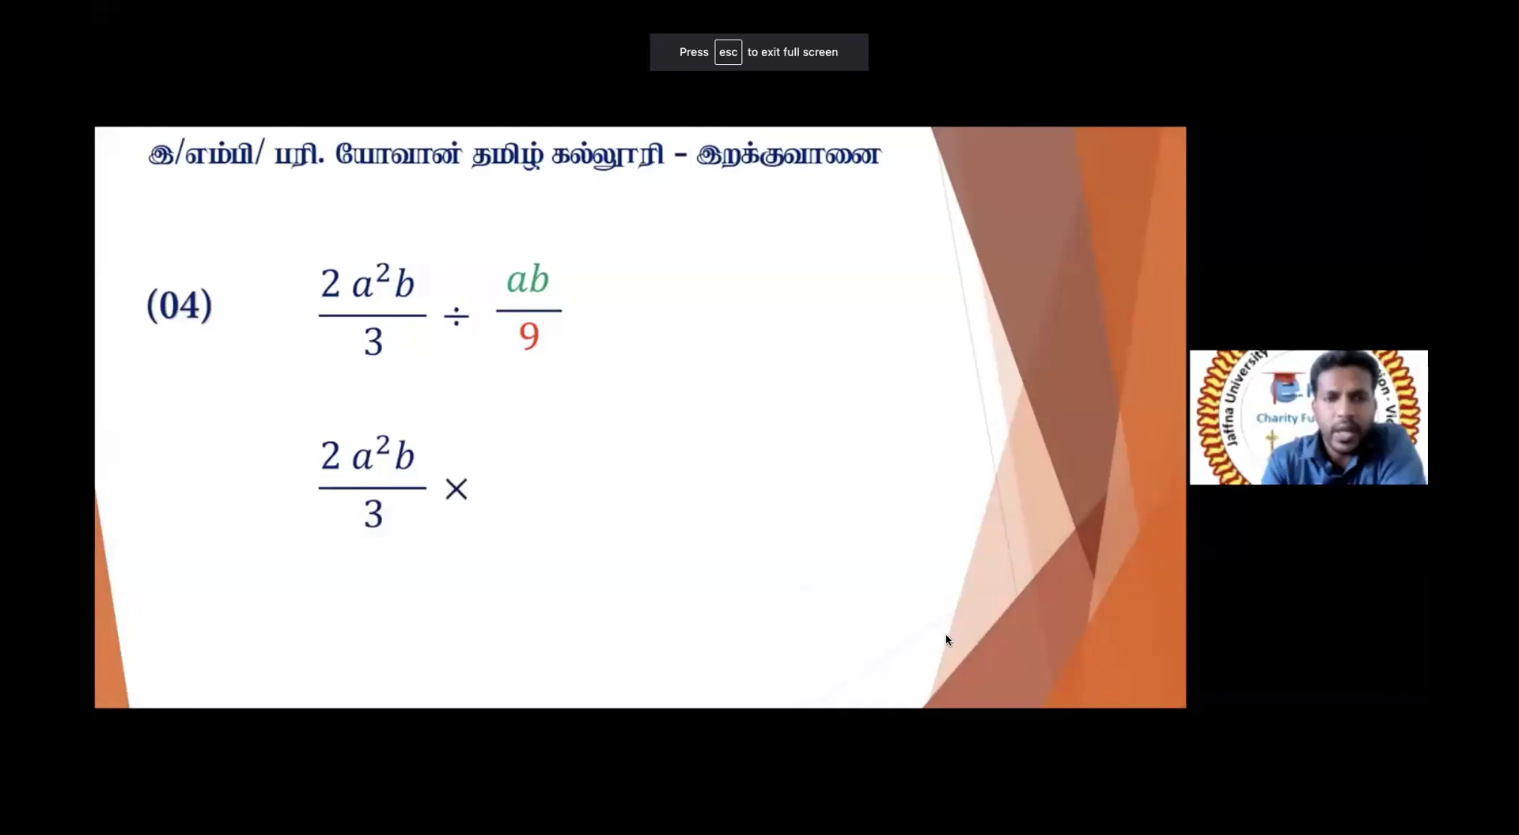
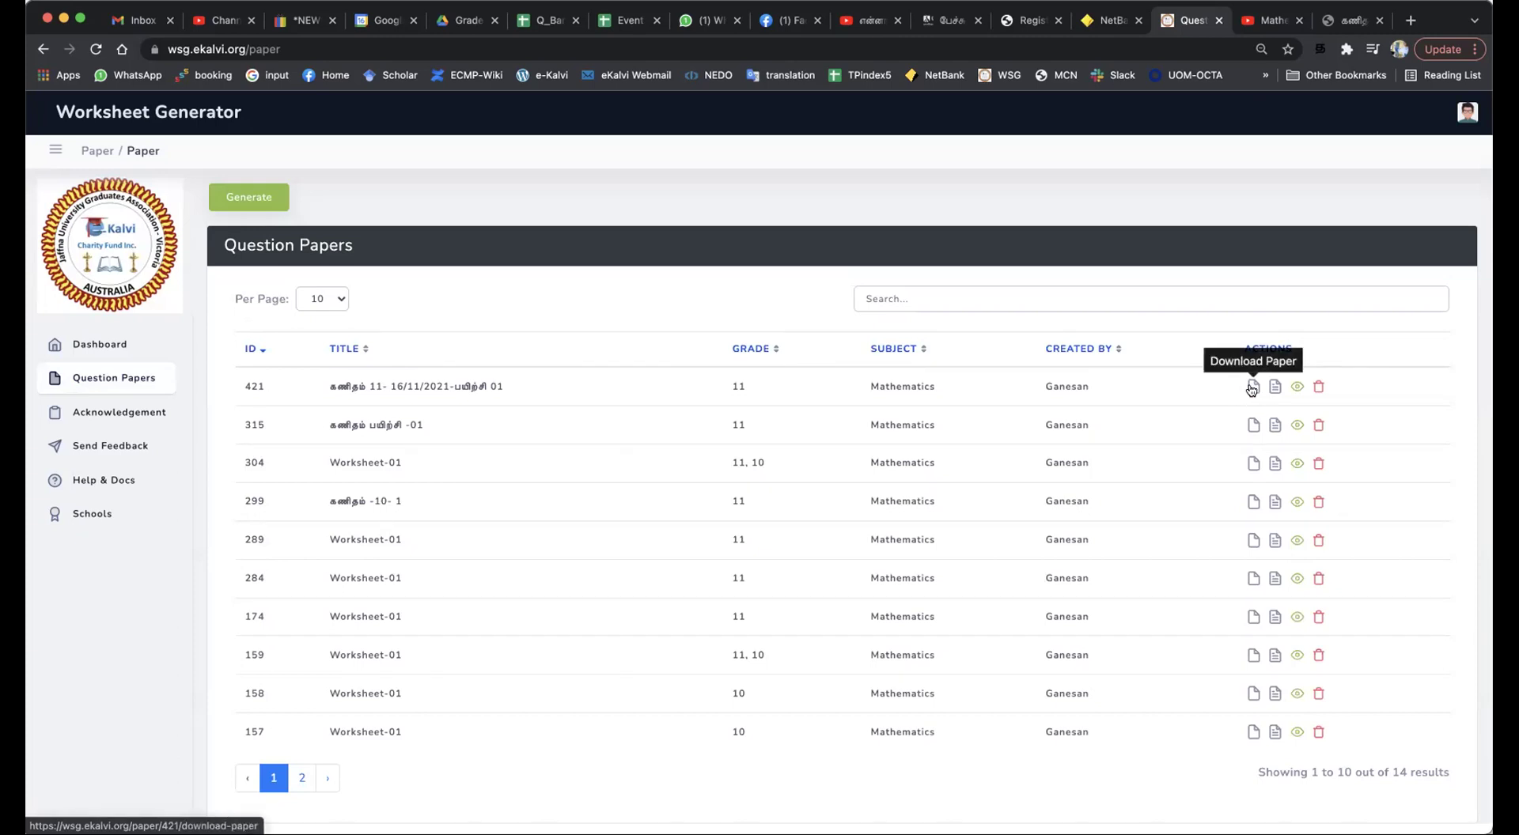
Review the Acknowledgements page, highlighting the contributor affiliations St Johns TMV, Rakwana, University of Jaffna and National Institute of Education.
{"action": "scroll", "coordinate": [1254, 389], "scroll_direction": "down", "scroll_amount": 1}
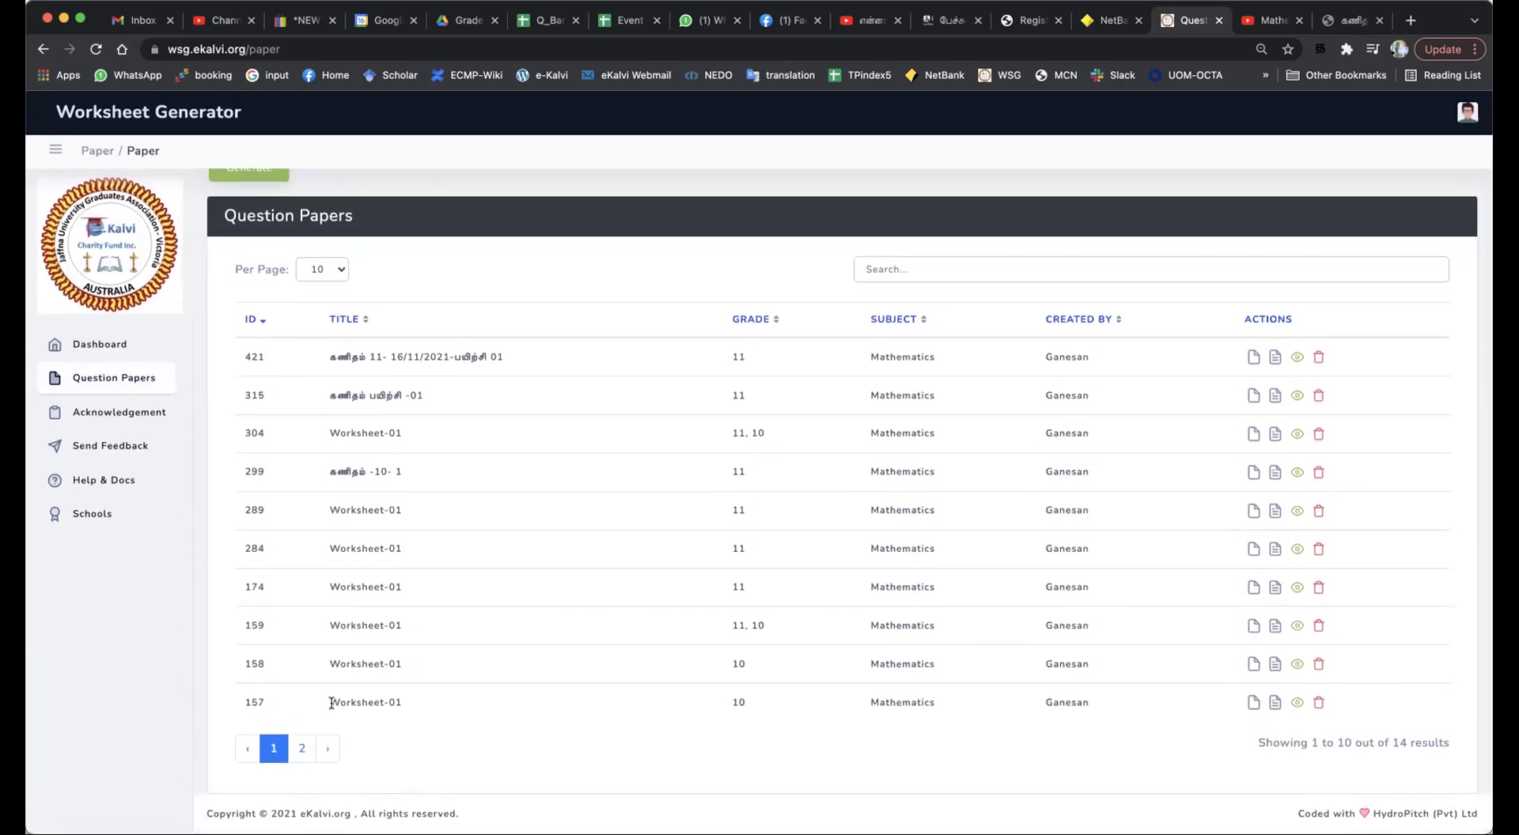
{"action": "left_click", "coordinate": [130, 413]}
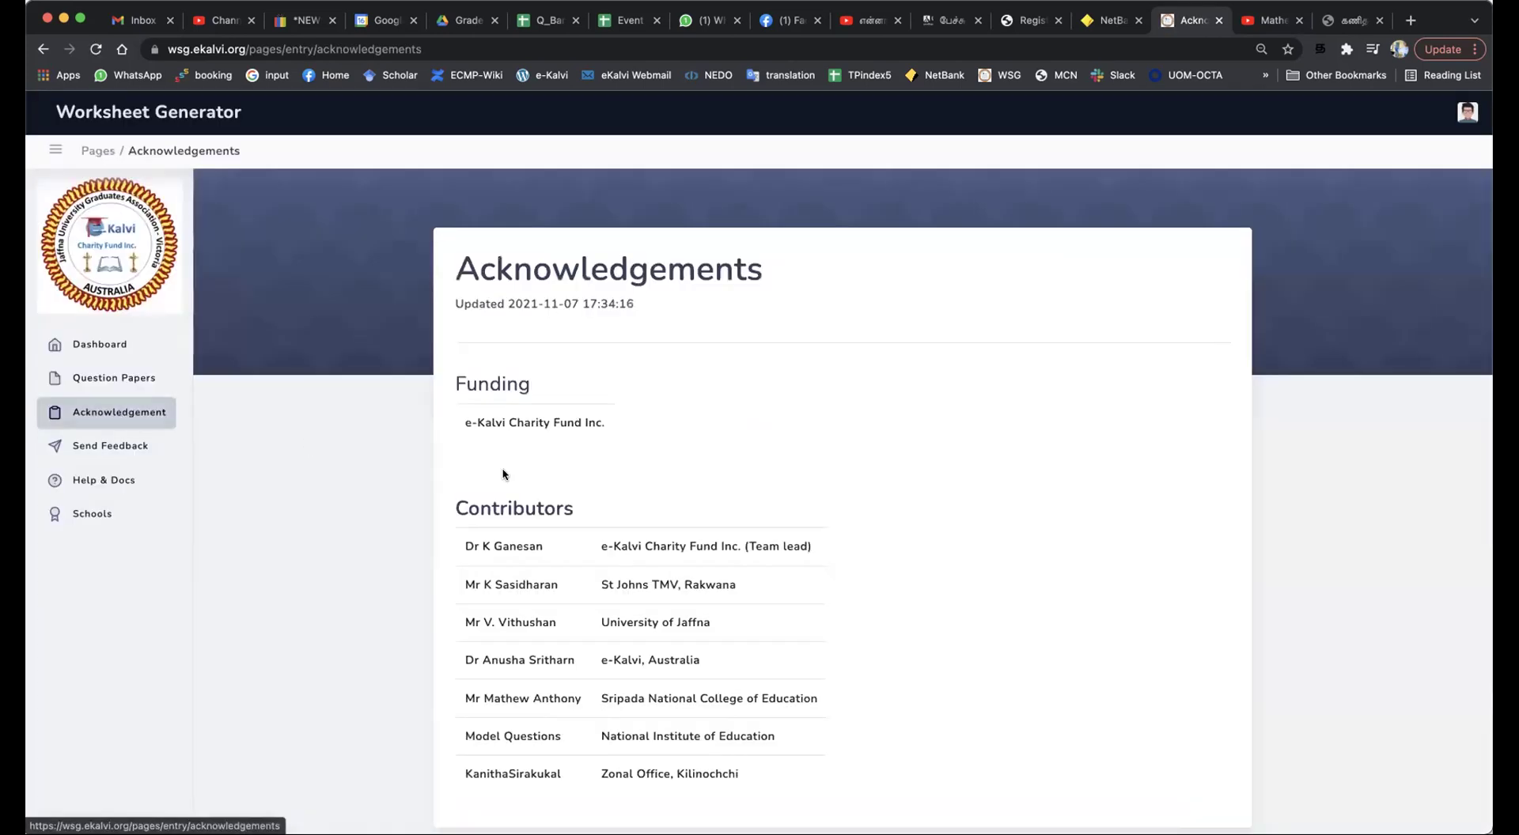
{"action": "scroll", "coordinate": [560, 476], "scroll_direction": "down", "scroll_amount": 1}
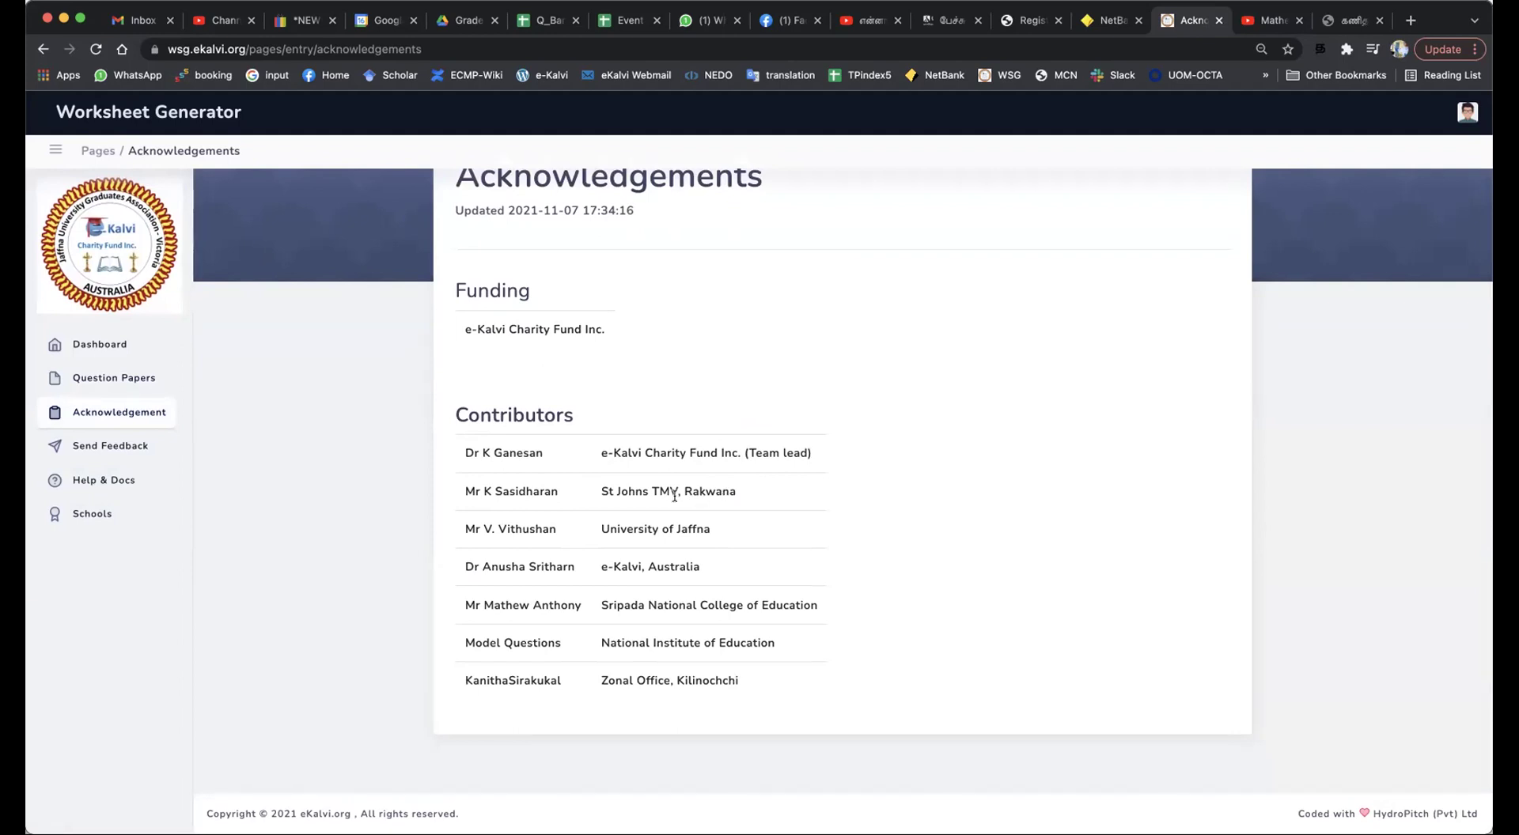
{"action": "left_click_drag", "start_coordinate": [598, 491], "coordinate": [733, 495]}
{"action": "left_click_drag", "start_coordinate": [649, 527], "coordinate": [599, 528]}
{"action": "left_click_drag", "start_coordinate": [738, 641], "coordinate": [600, 643]}
Open the feedback form and inspect its subject and feedback fields without entering anything.
{"action": "left_click", "coordinate": [94, 442]}
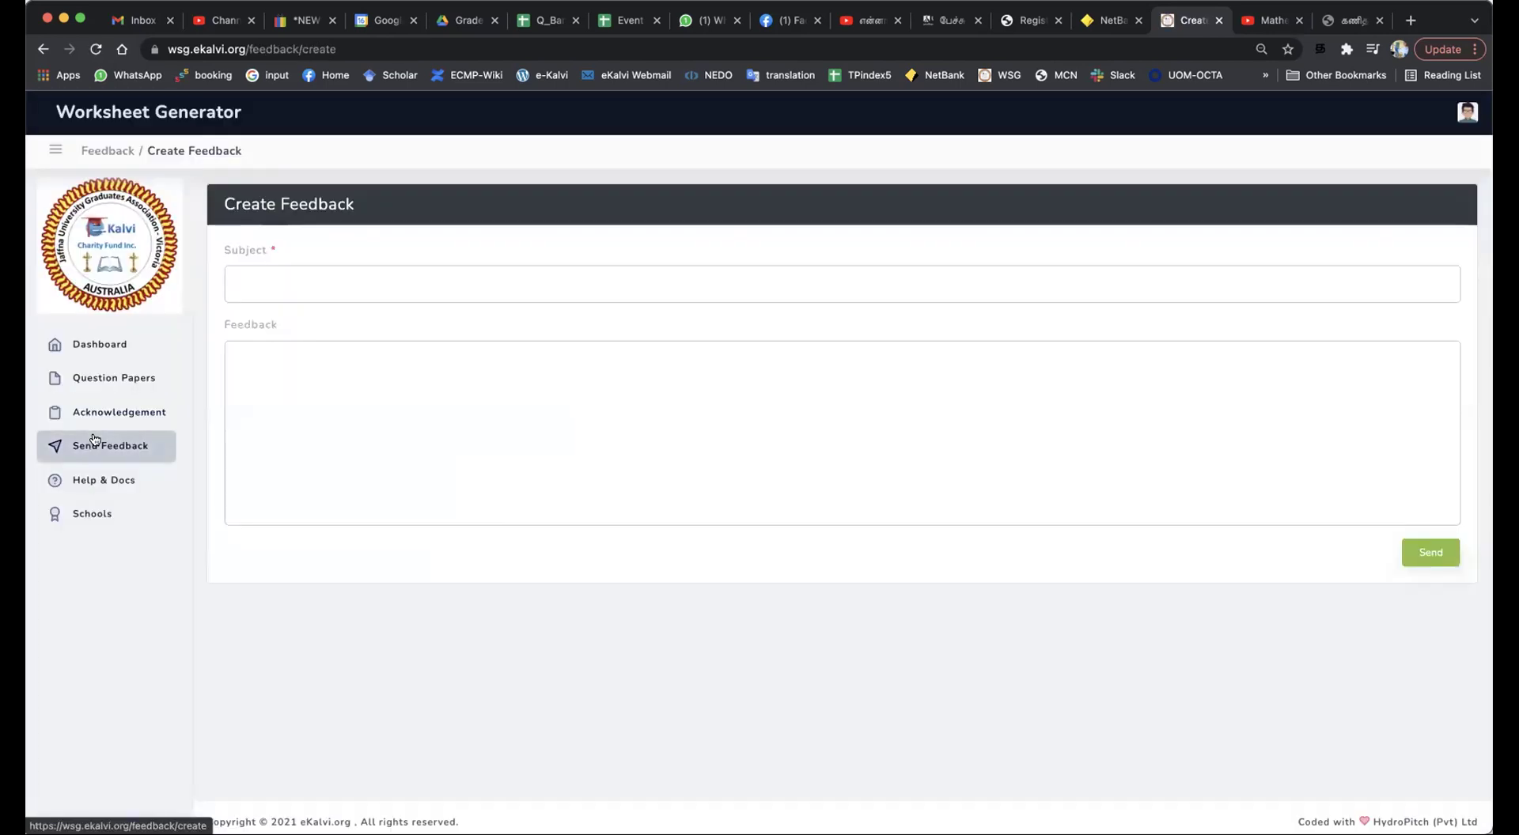
{"action": "left_click", "coordinate": [300, 360]}
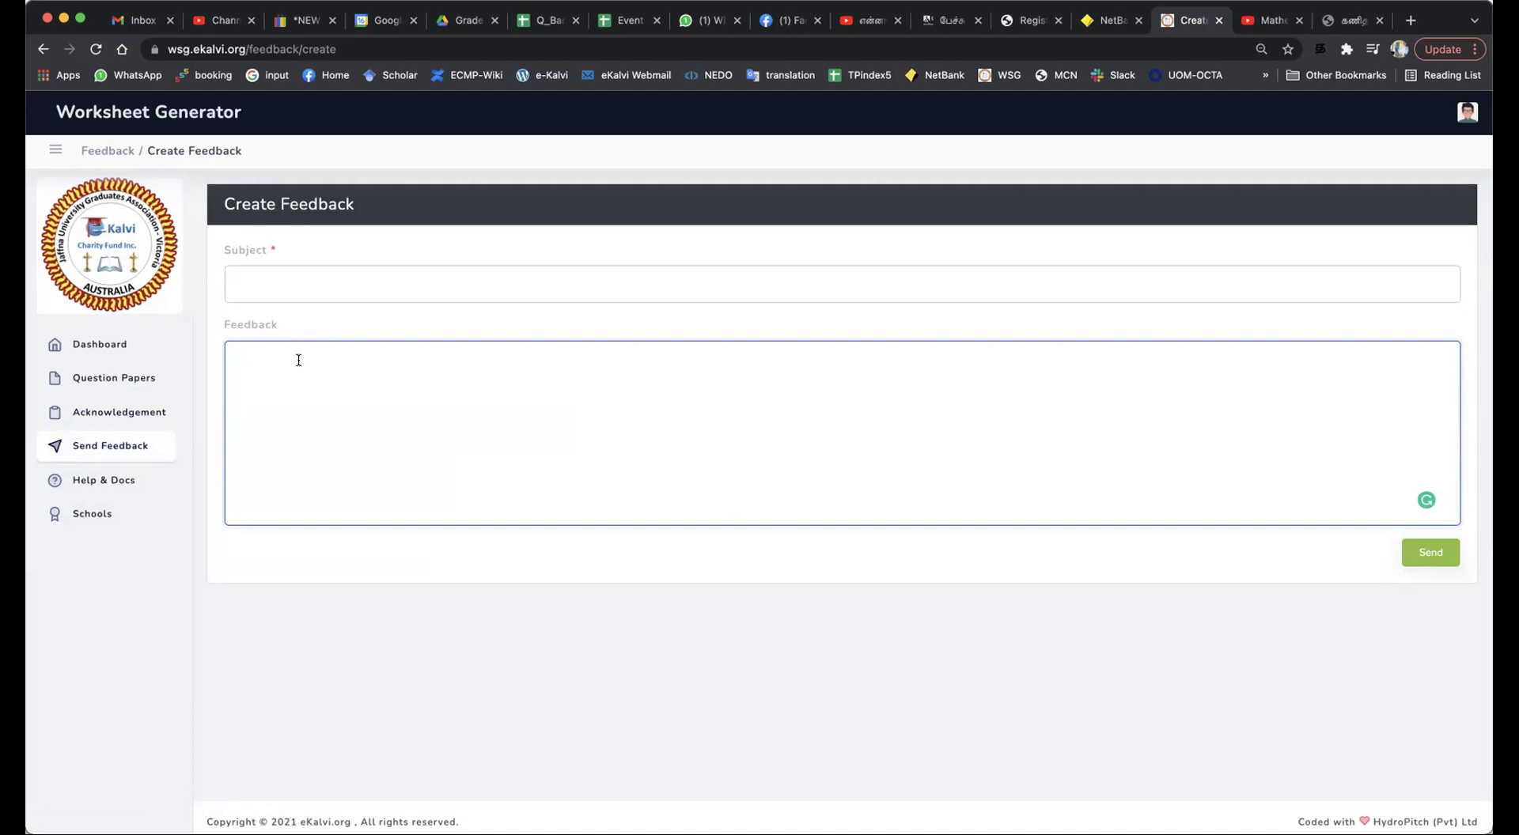
{"action": "left_click", "coordinate": [277, 272]}
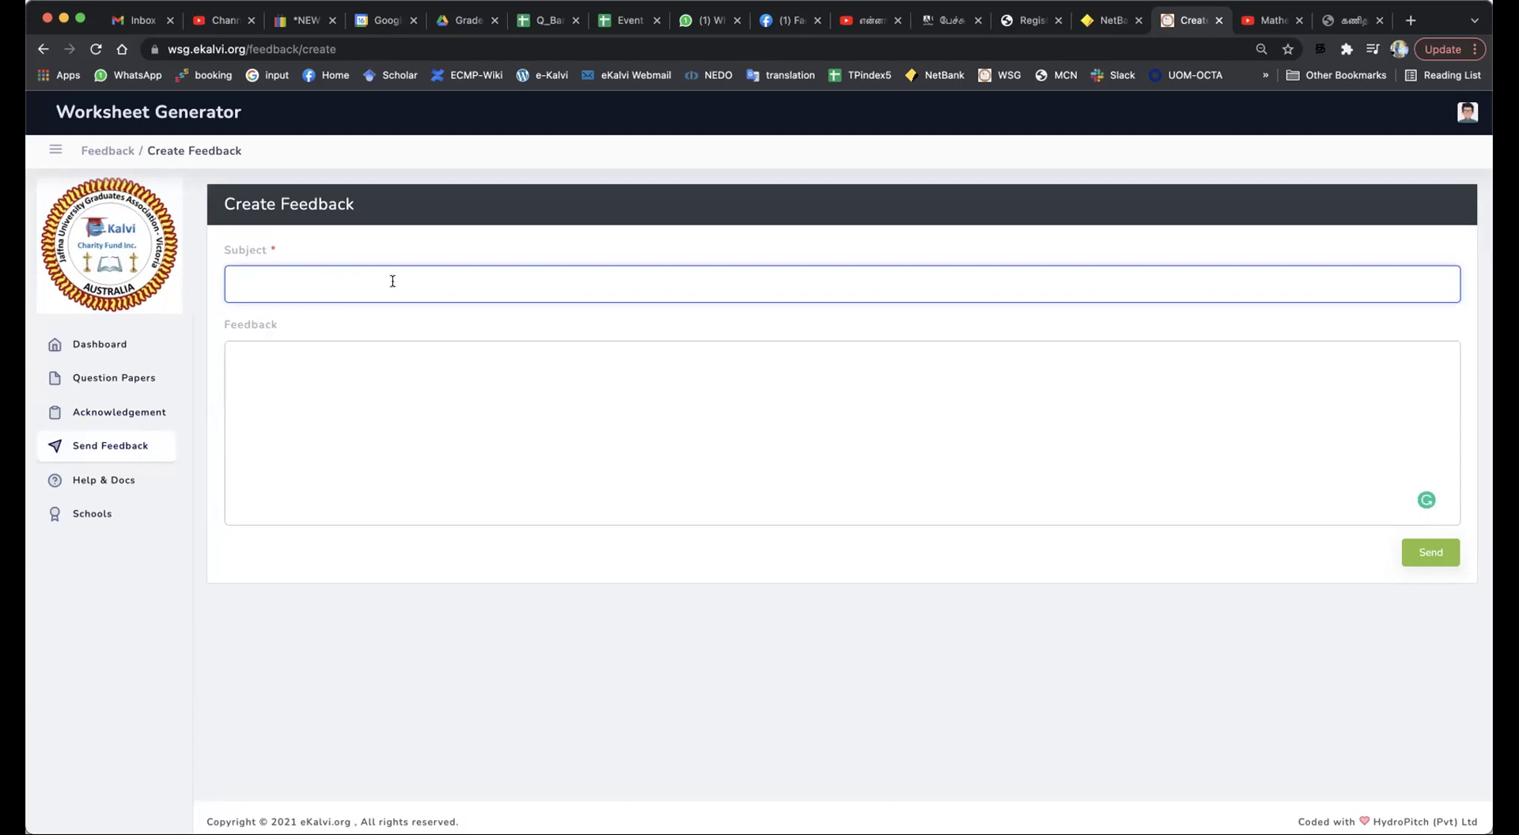
{"action": "left_click", "coordinate": [308, 369]}
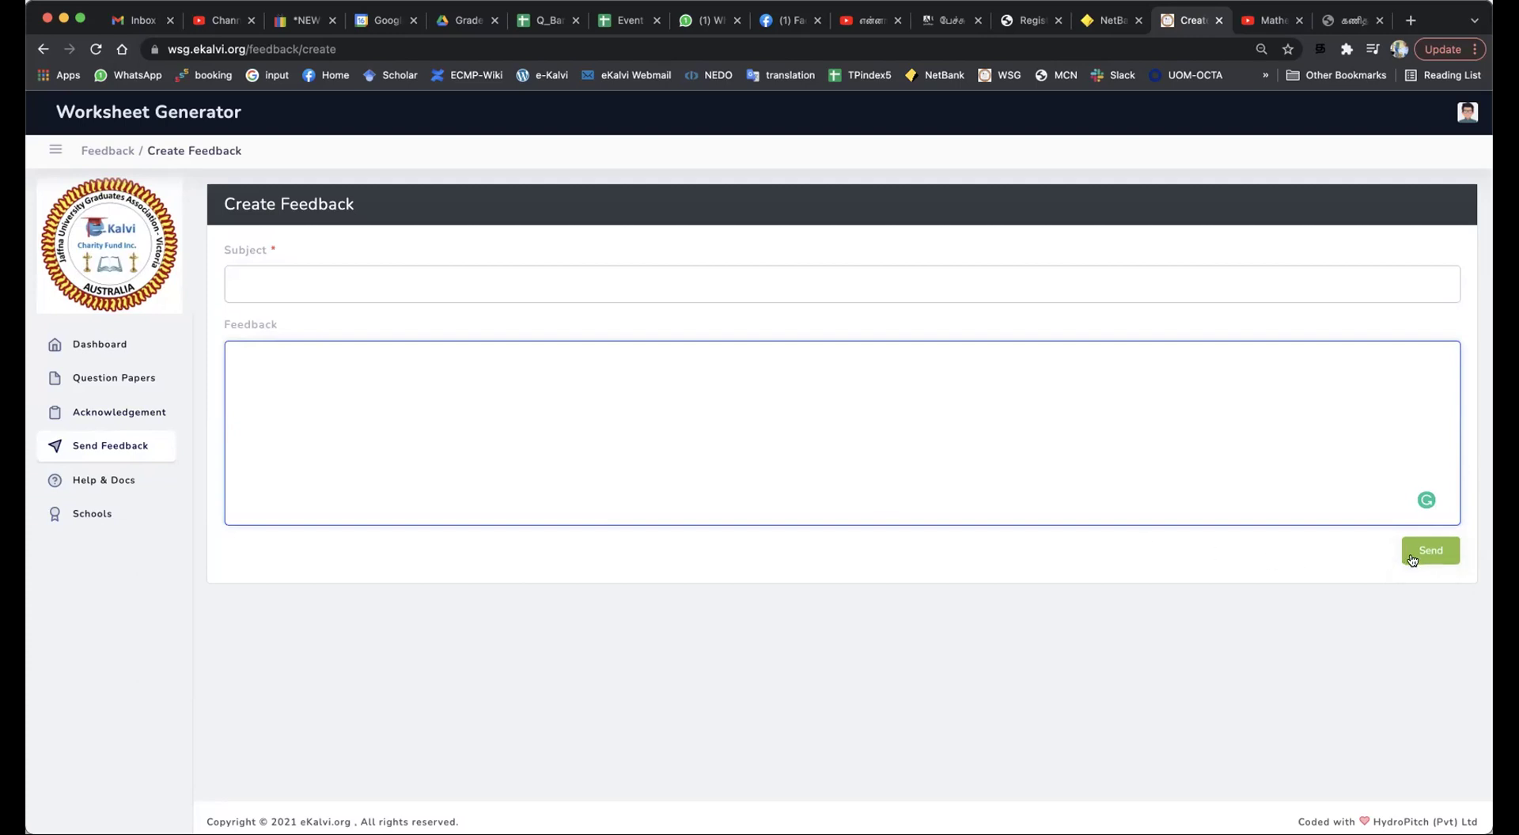
Open the Worksheet Generator help document and look through its pages 2 to 4.
{"action": "left_click", "coordinate": [99, 484]}
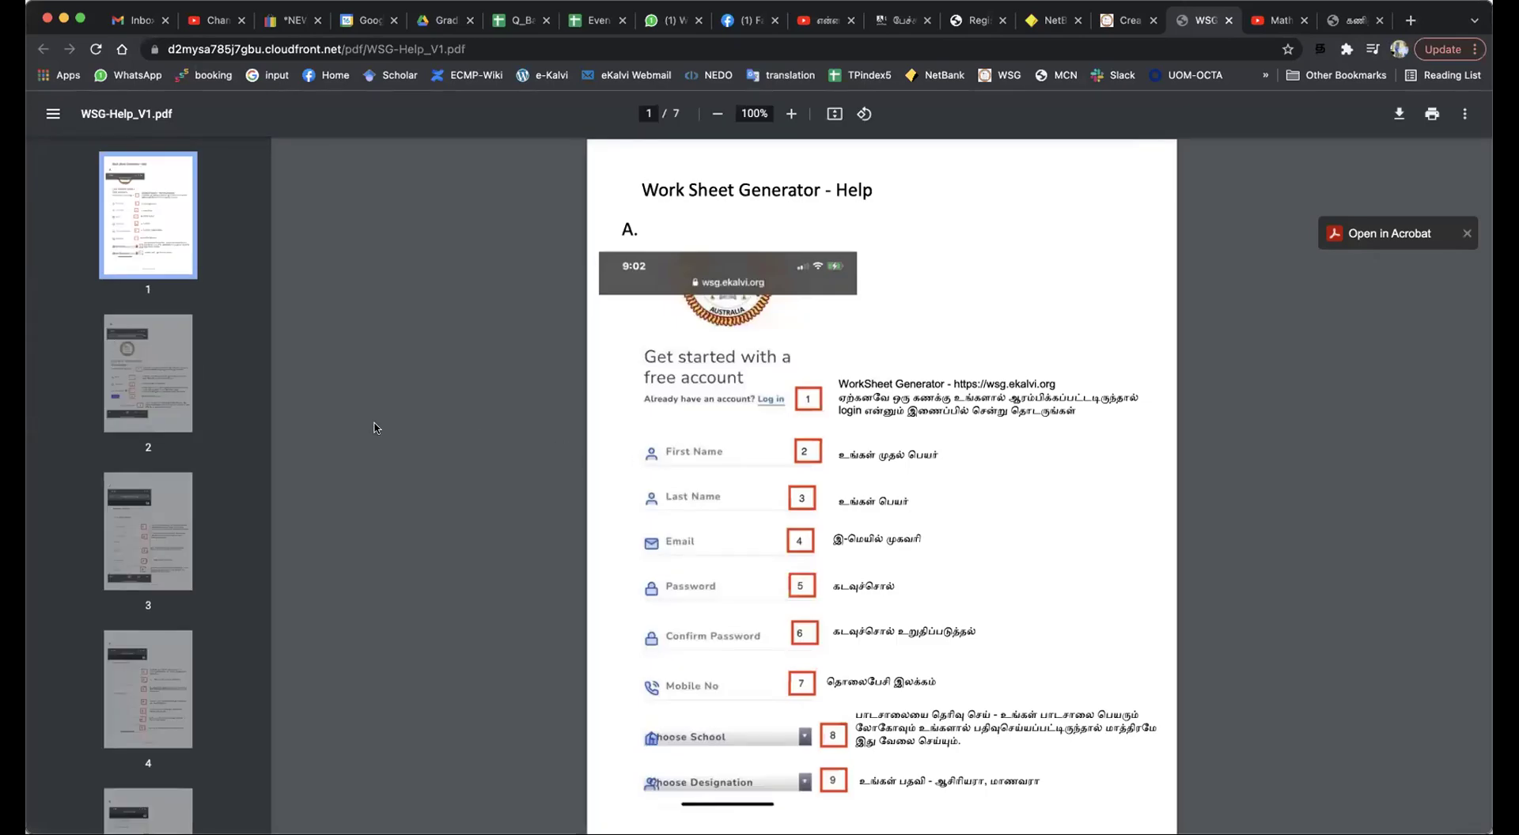
{"action": "left_click", "coordinate": [182, 379]}
{"action": "scroll", "coordinate": [154, 396], "scroll_direction": "down", "scroll_amount": 2}
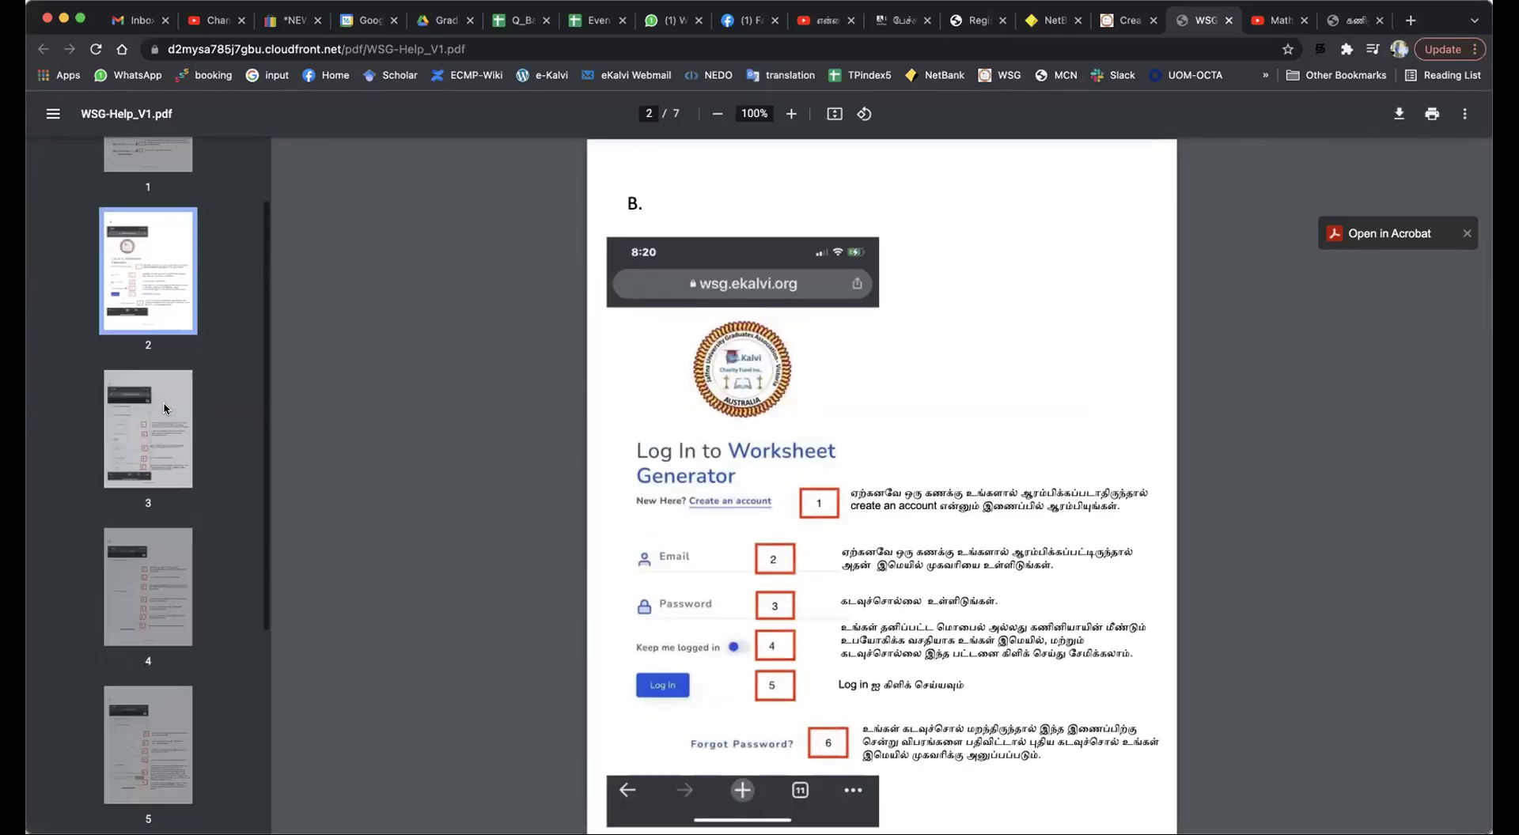
{"action": "left_click", "coordinate": [158, 432]}
{"action": "scroll", "coordinate": [842, 461], "scroll_direction": "down", "scroll_amount": 7}
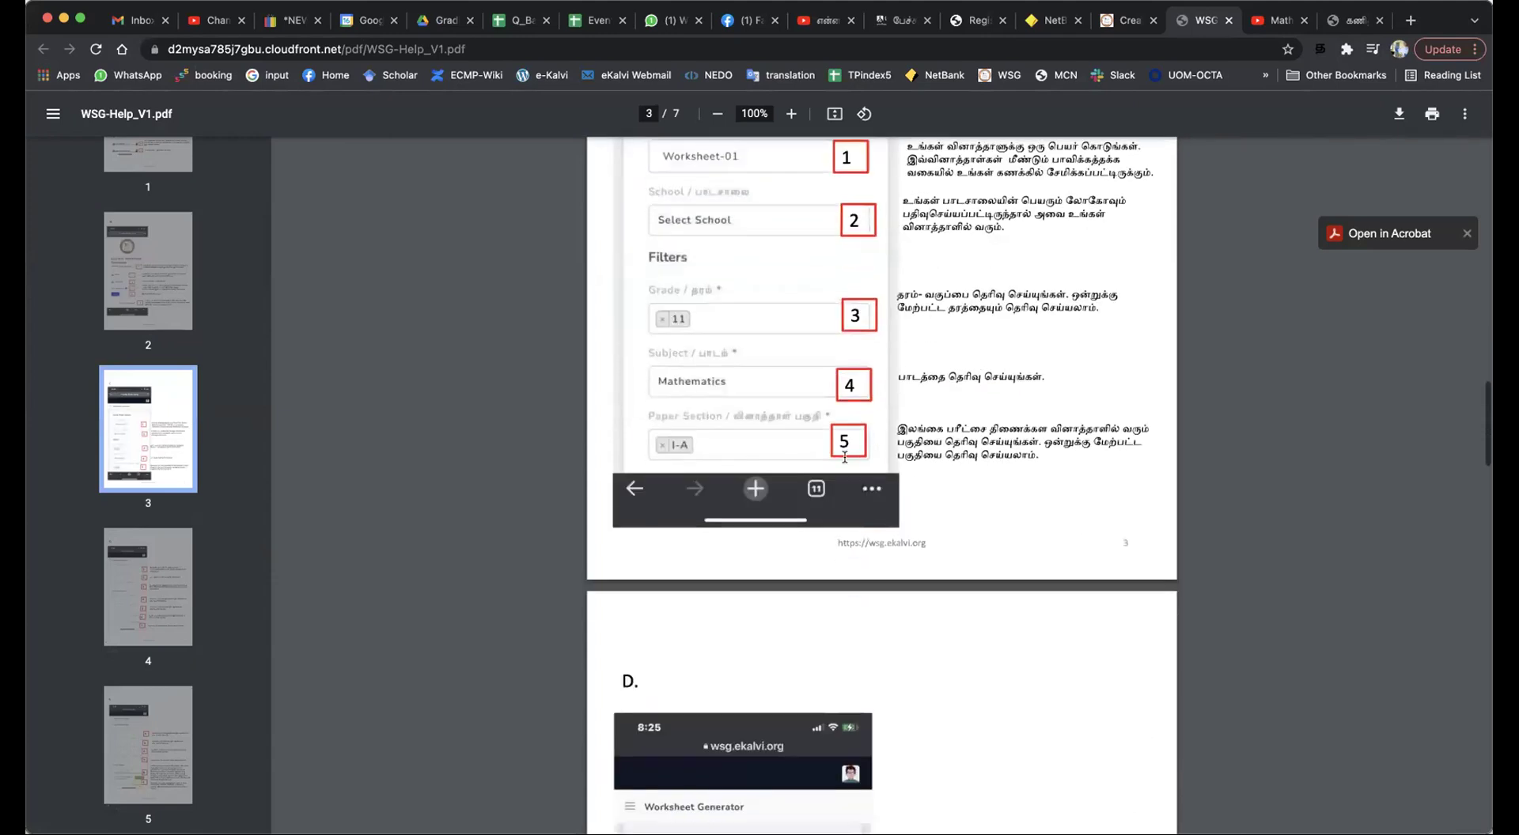
{"action": "scroll", "coordinate": [906, 440], "scroll_direction": "up", "scroll_amount": 3}
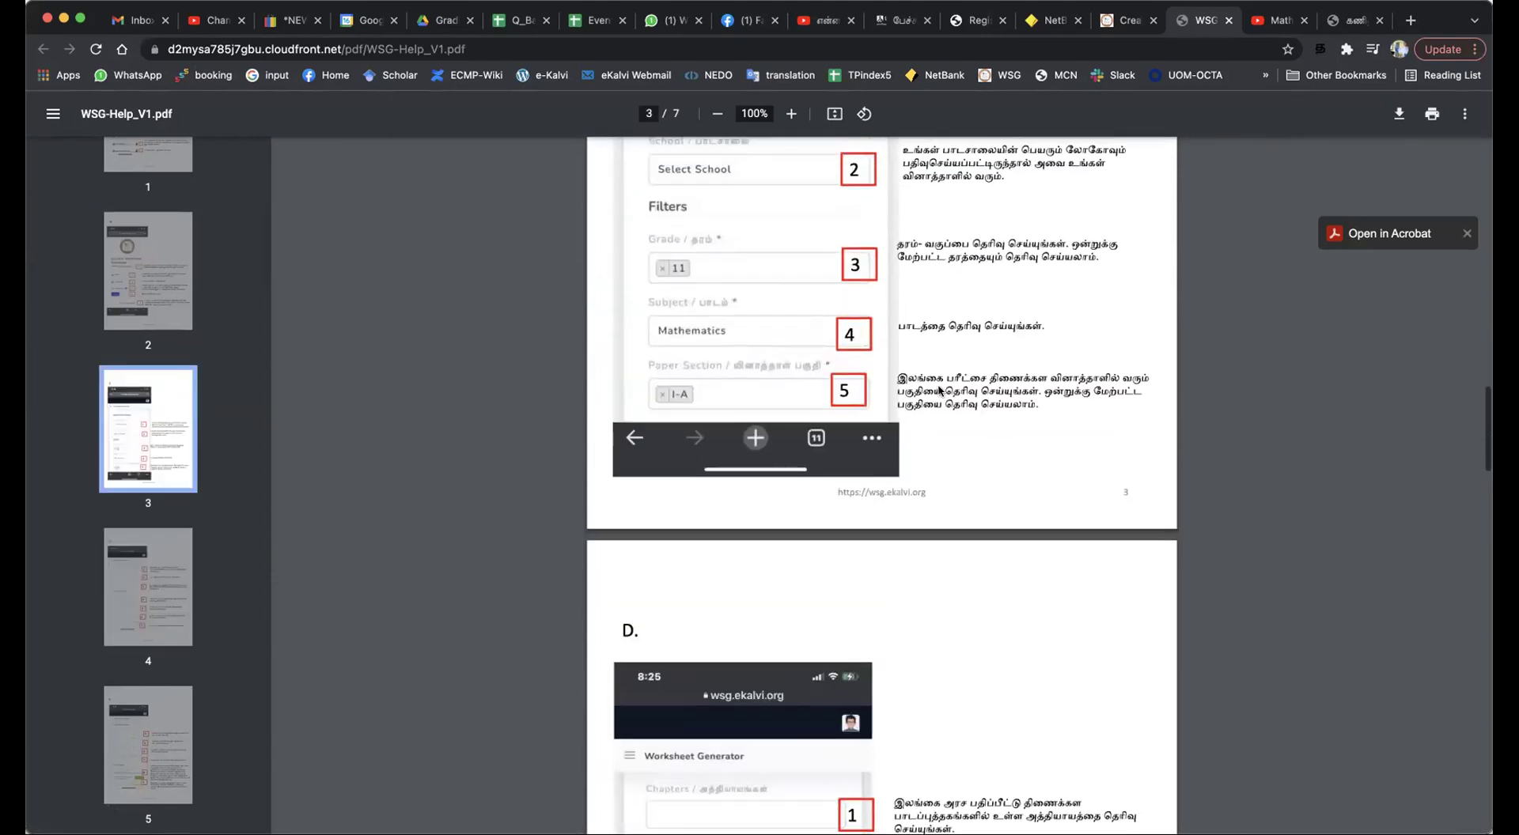
{"action": "left_click", "coordinate": [186, 557]}
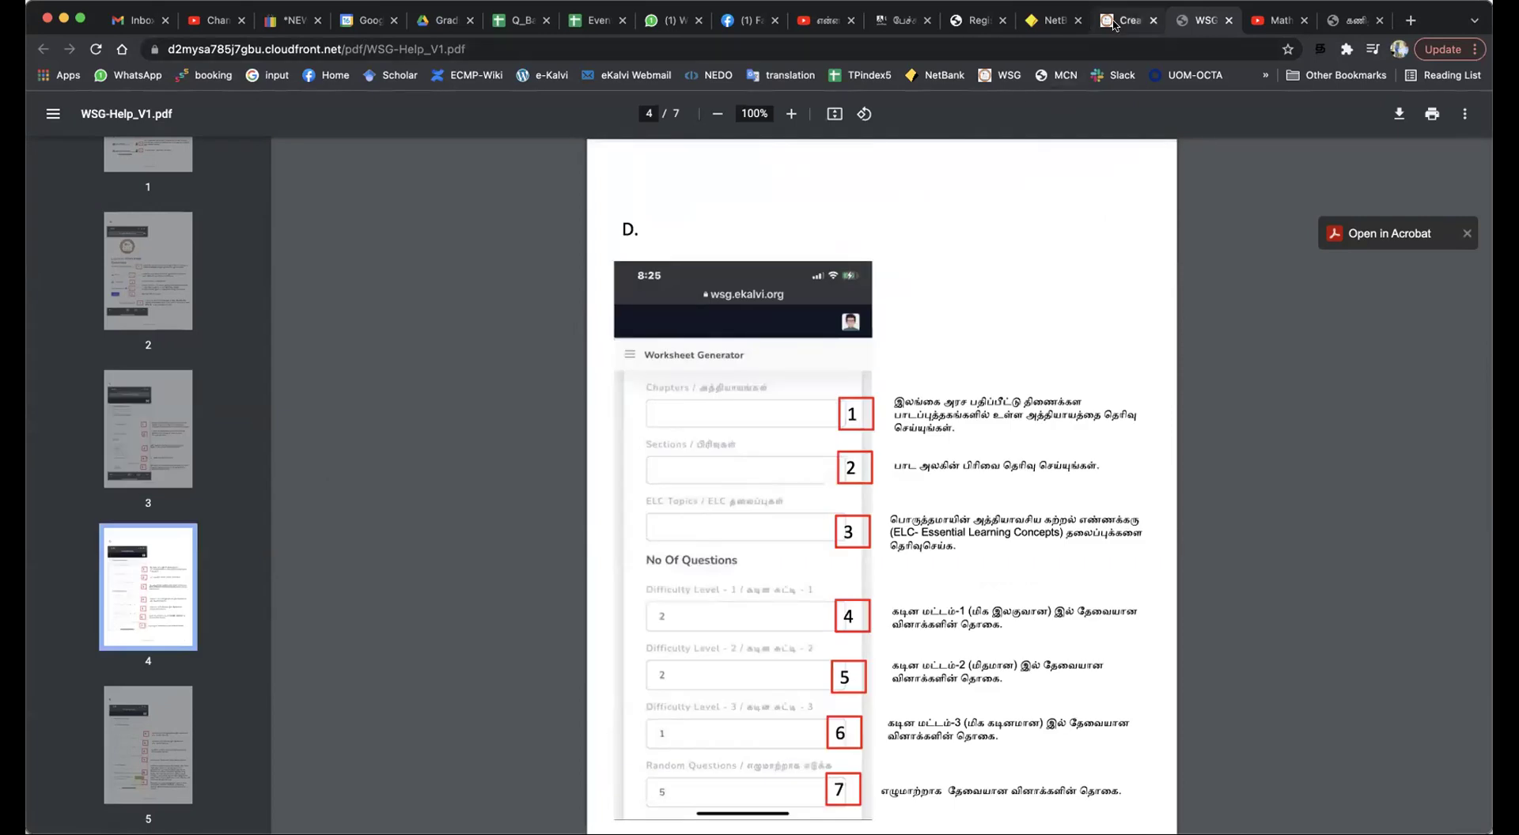
Return to the Worksheet Generator and look over the list of registered schools.
{"action": "left_click", "coordinate": [1139, 20]}
{"action": "left_click", "coordinate": [91, 516]}
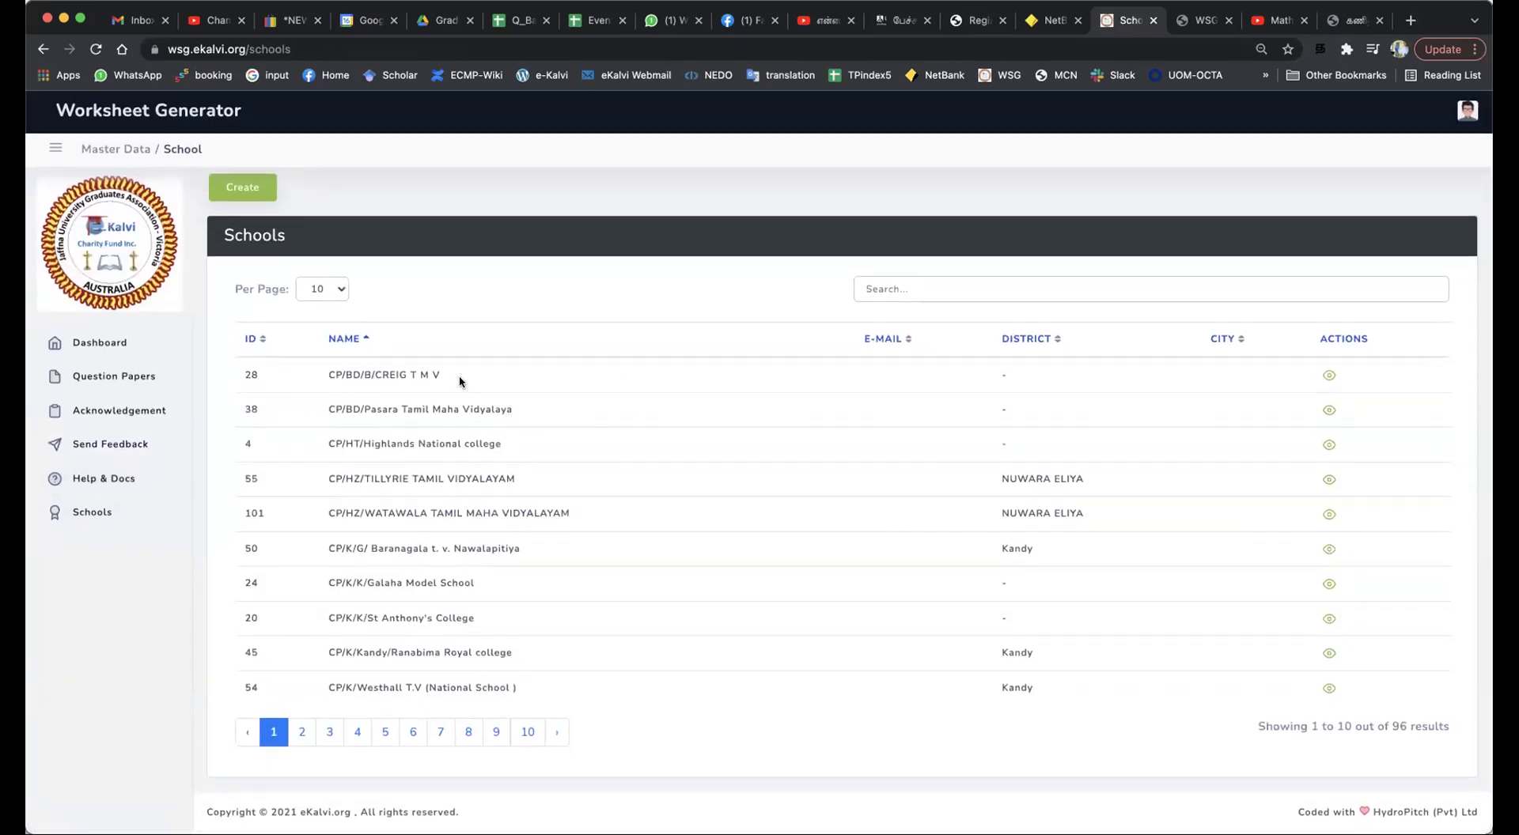
{"action": "scroll", "coordinate": [360, 578], "scroll_direction": "up", "scroll_amount": 2}
{"action": "scroll", "coordinate": [363, 566], "scroll_direction": "down", "scroll_amount": 1}
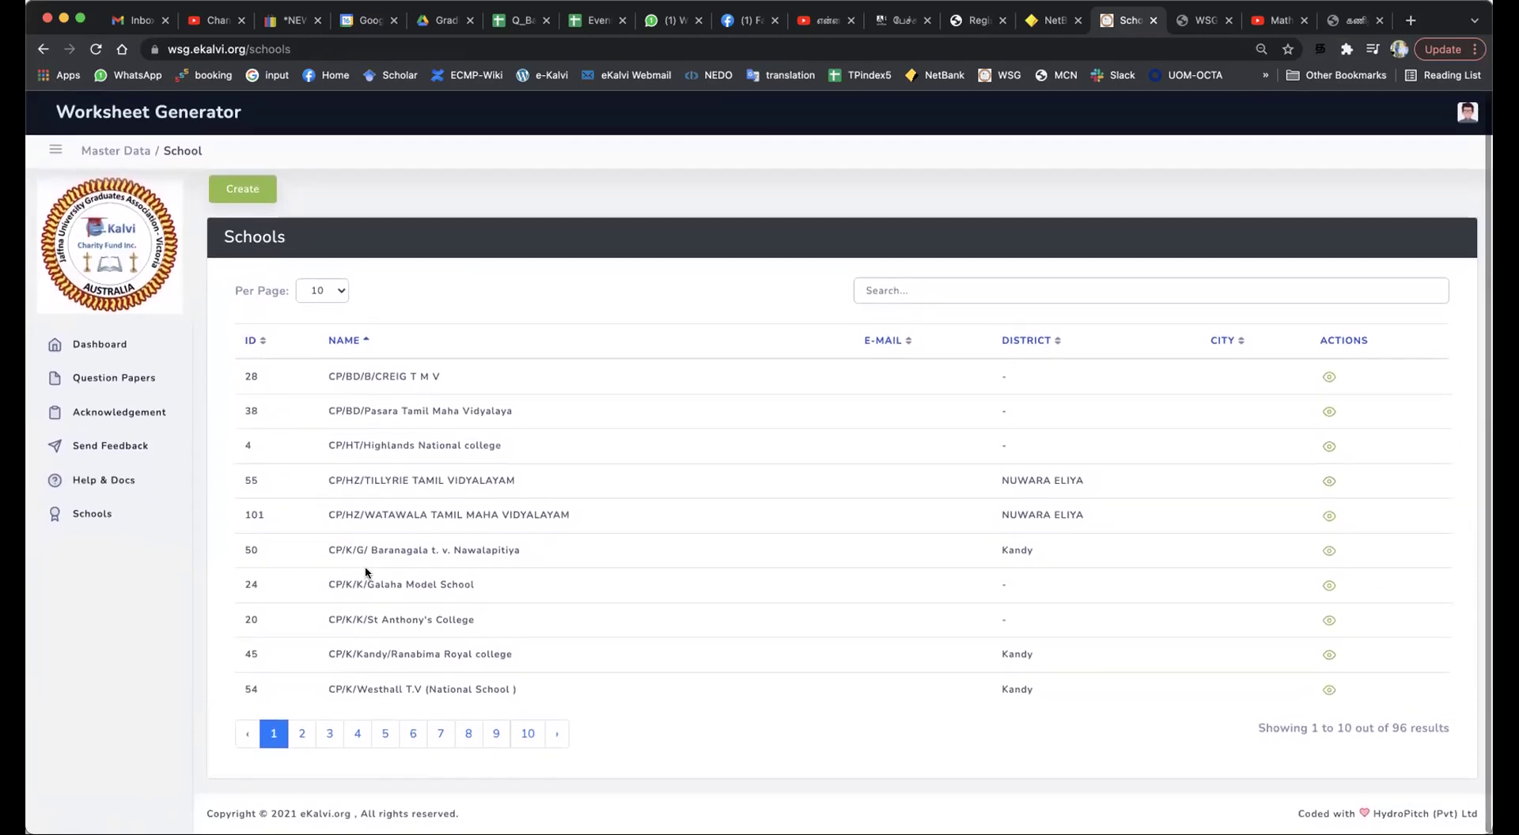
{"action": "scroll", "coordinate": [364, 566], "scroll_direction": "up", "scroll_amount": 1}
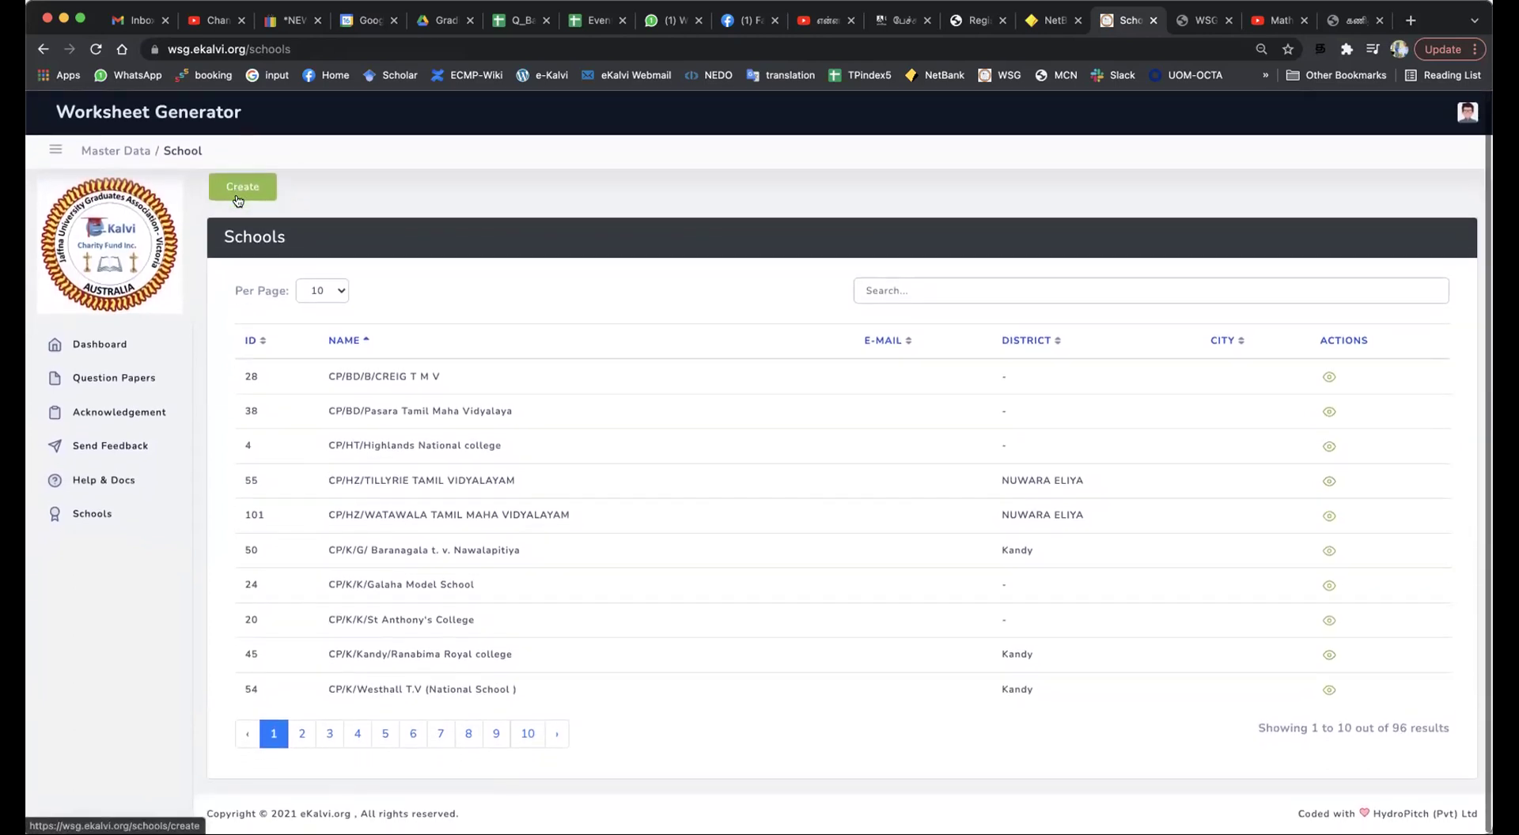
Sort the schools by name in descending and back in ascending order, and view the list's second page.
{"action": "left_click", "coordinate": [343, 352]}
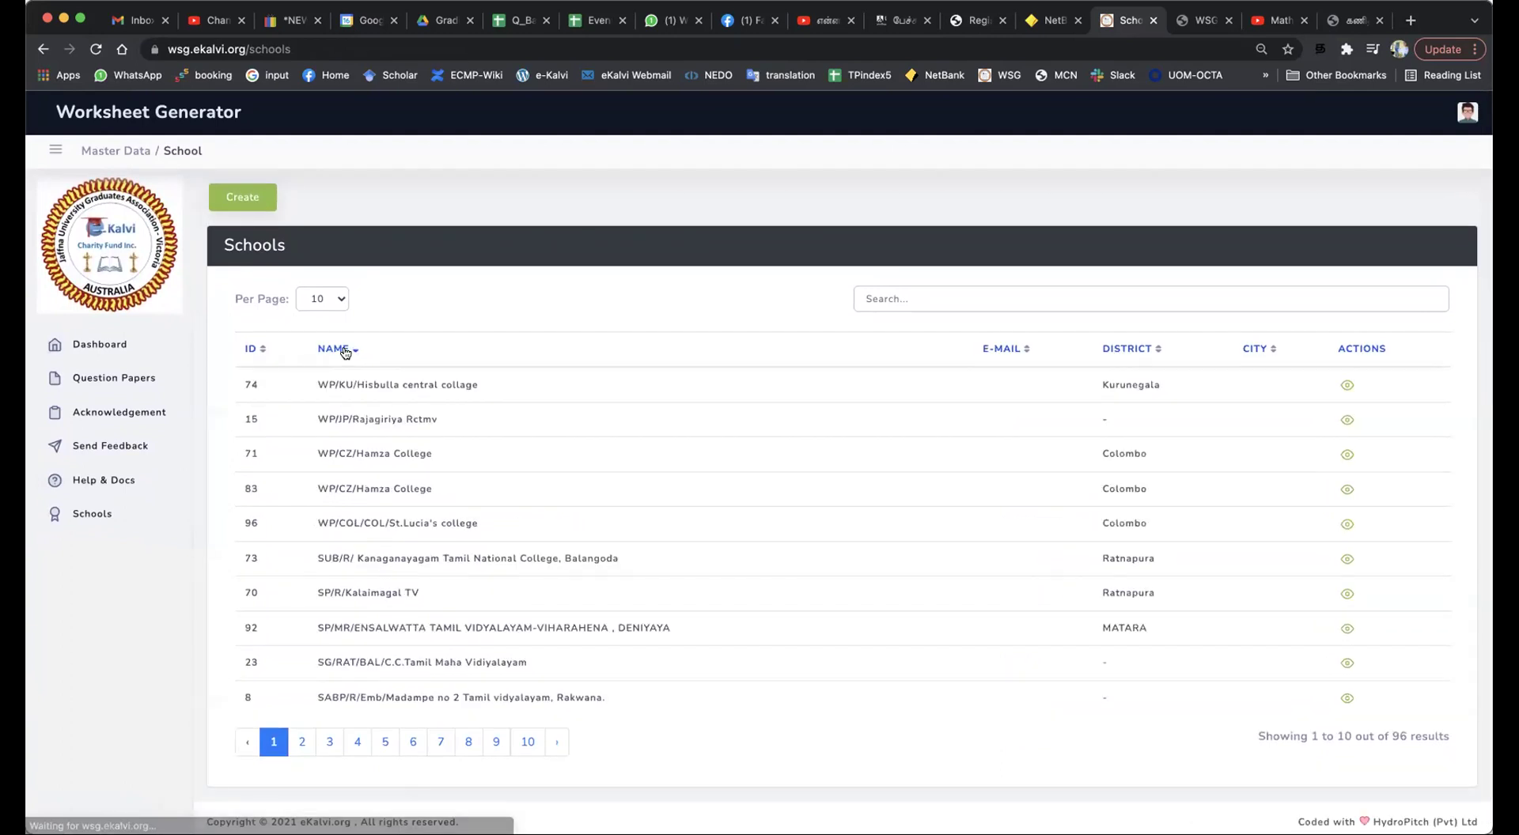
{"action": "left_click", "coordinate": [344, 352]}
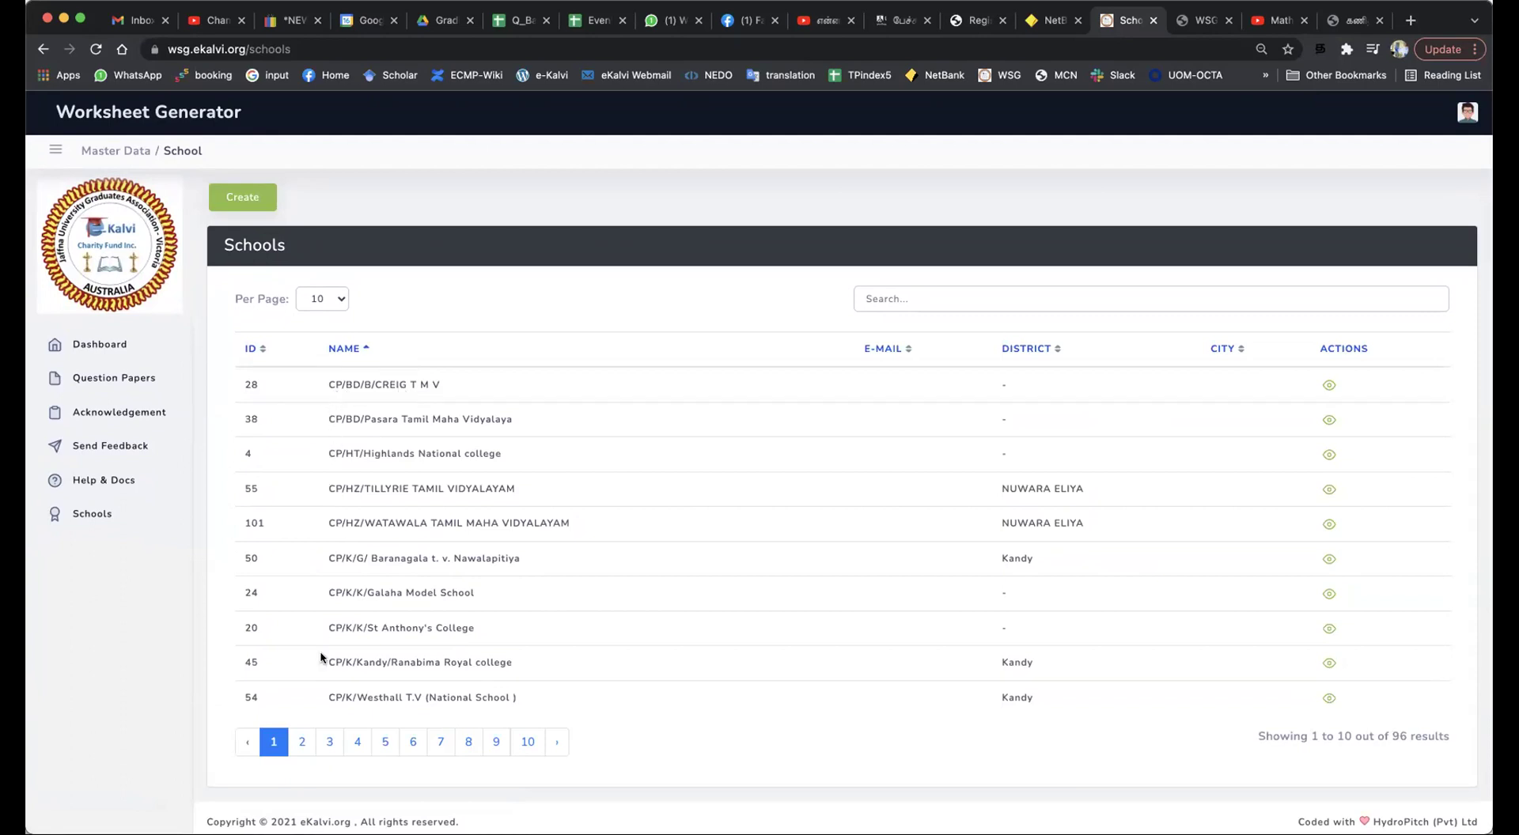
{"action": "scroll", "coordinate": [411, 497], "scroll_direction": "down", "scroll_amount": 1}
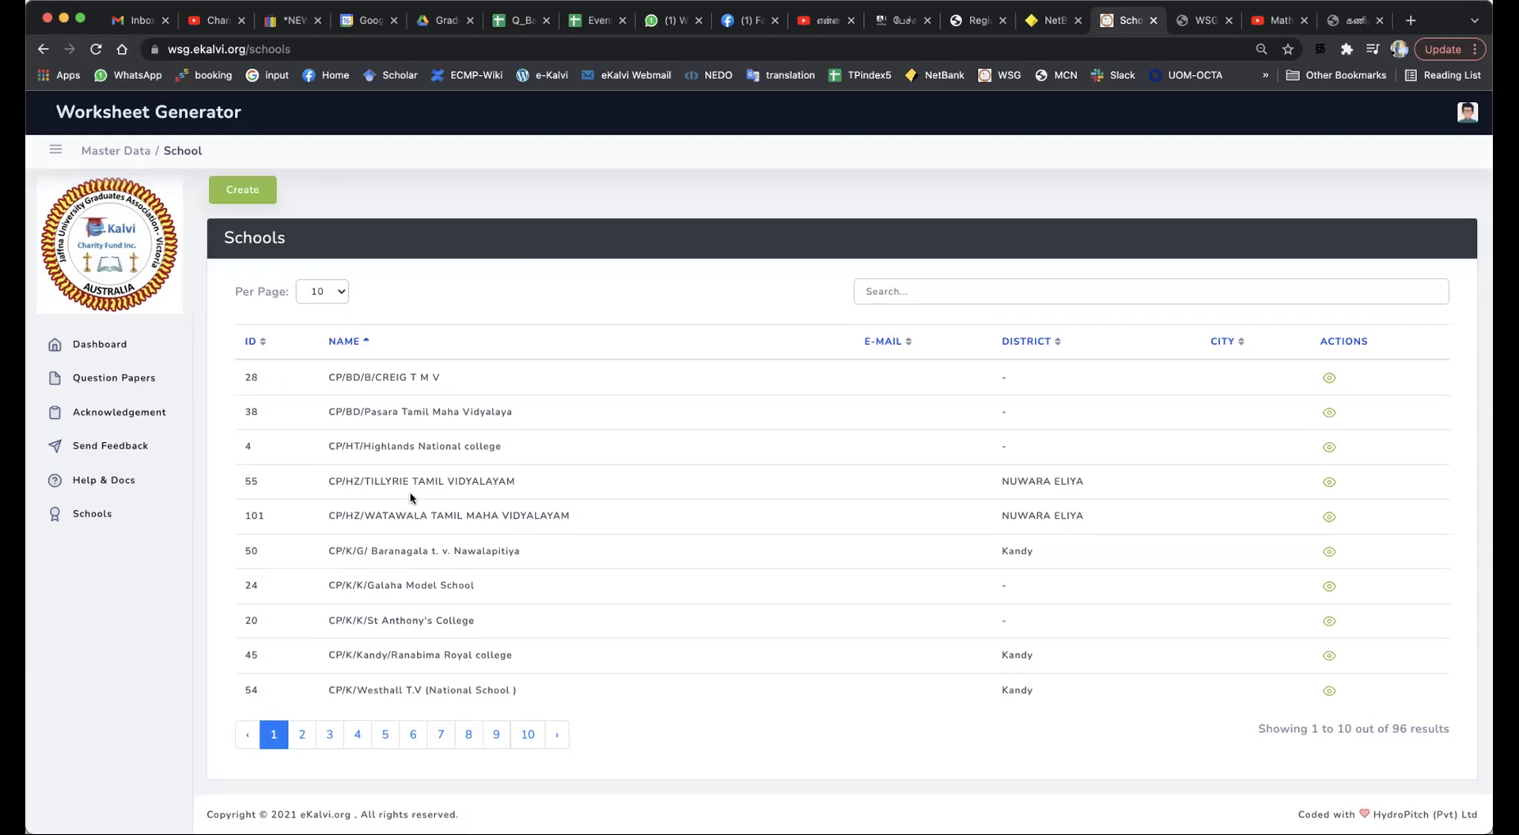
{"action": "left_click", "coordinate": [301, 734]}
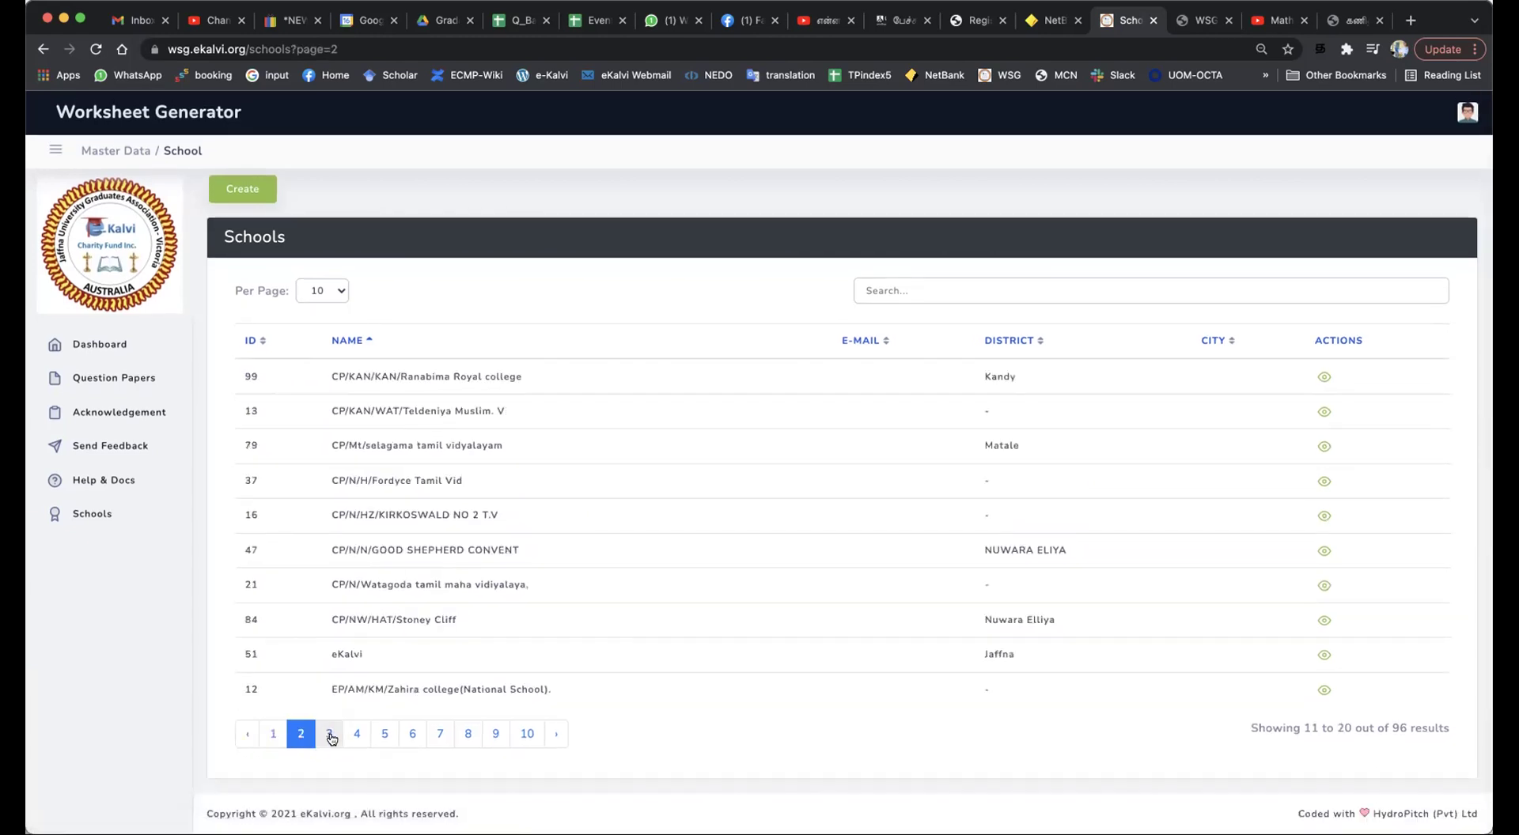
Show 50 schools per page and look through the first page to its end.
{"action": "left_click", "coordinate": [342, 294]}
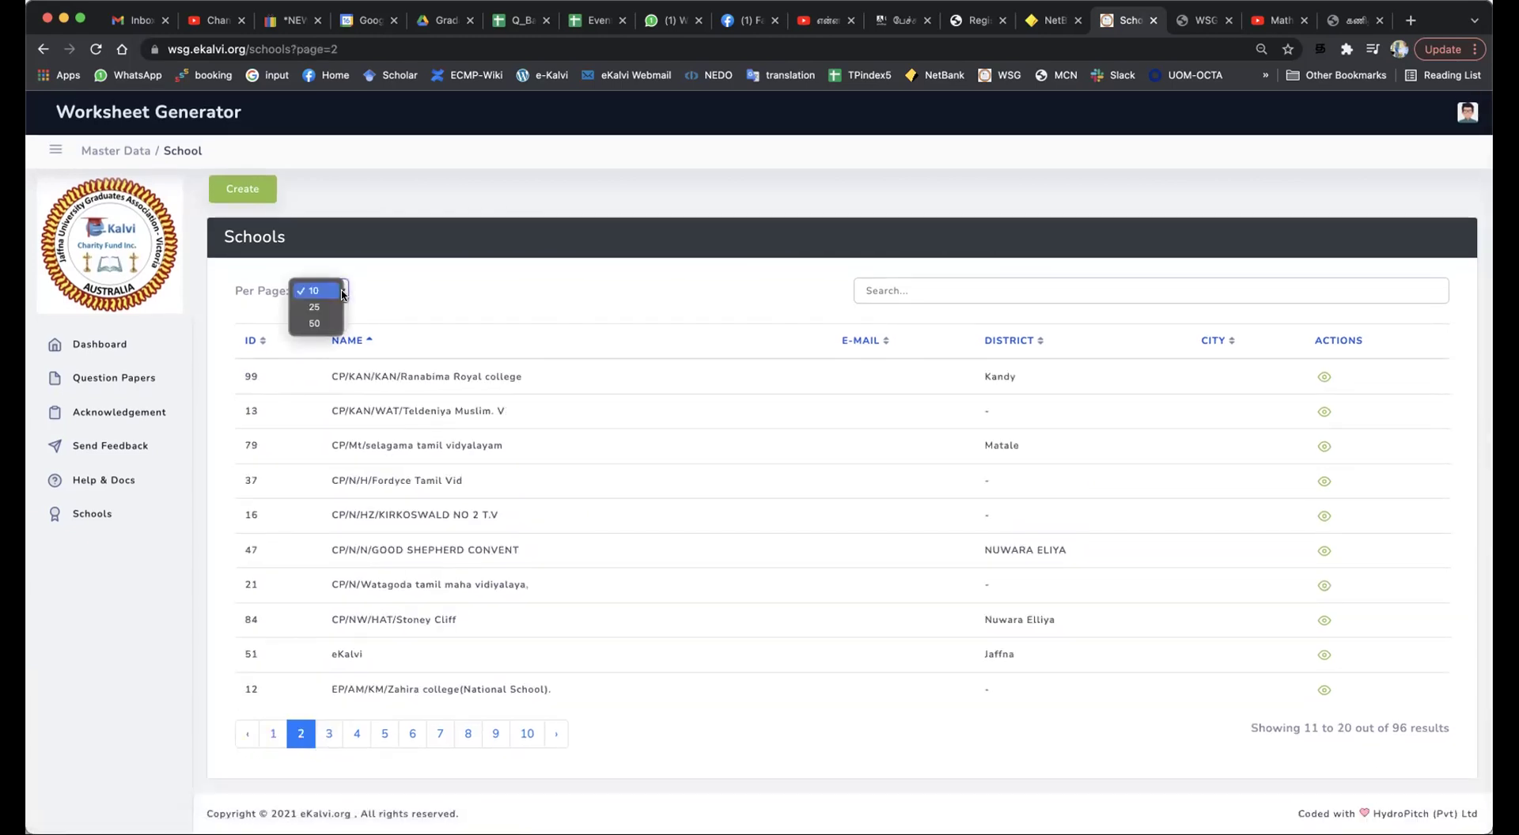
{"action": "left_click", "coordinate": [314, 323]}
{"action": "scroll", "coordinate": [416, 439], "scroll_direction": "down", "scroll_amount": 3}
{"action": "scroll", "coordinate": [416, 439], "scroll_direction": "down", "scroll_amount": 1}
{"action": "scroll", "coordinate": [416, 439], "scroll_direction": "up", "scroll_amount": 2}
{"action": "scroll", "coordinate": [416, 439], "scroll_direction": "down", "scroll_amount": 6}
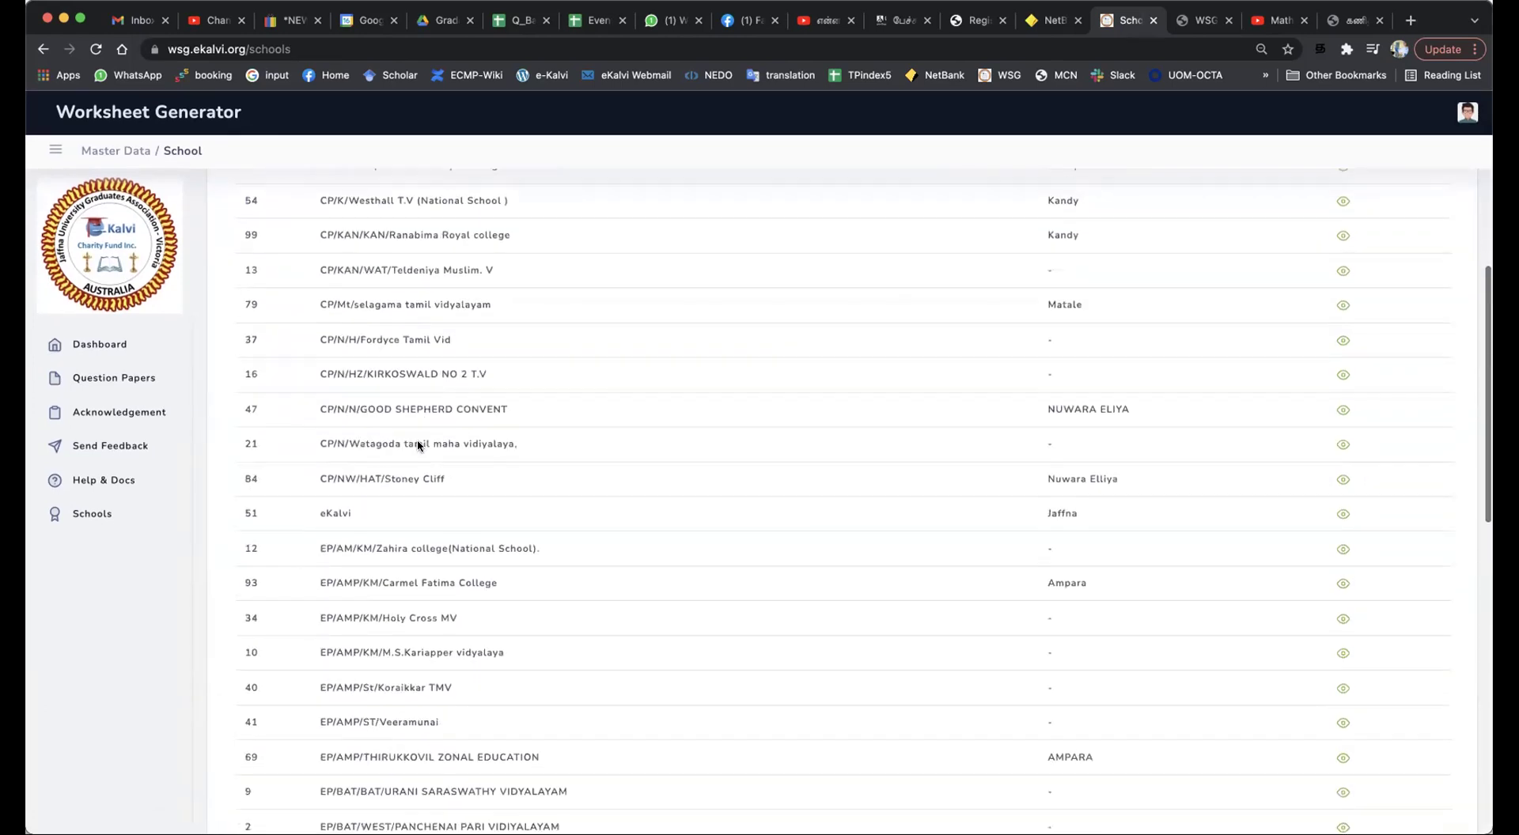
{"action": "scroll", "coordinate": [418, 445], "scroll_direction": "down", "scroll_amount": 15}
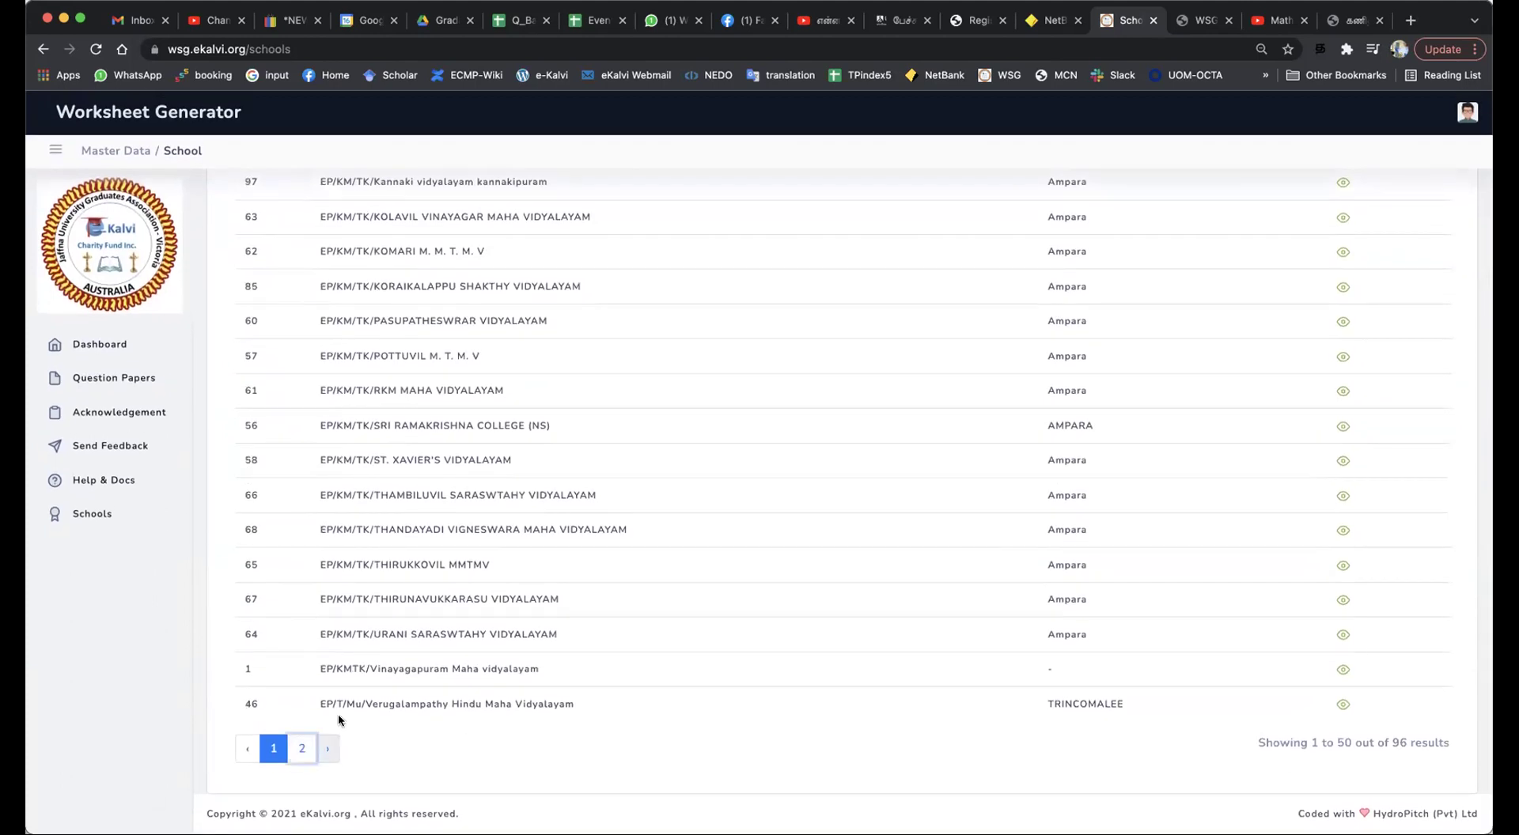
Look through the schools on the second page of the 50-per-page list.
{"action": "left_click", "coordinate": [302, 748]}
{"action": "scroll", "coordinate": [440, 515], "scroll_direction": "up", "scroll_amount": 5}
{"action": "scroll", "coordinate": [440, 515], "scroll_direction": "up", "scroll_amount": 4}
{"action": "scroll", "coordinate": [363, 484], "scroll_direction": "down", "scroll_amount": 2}
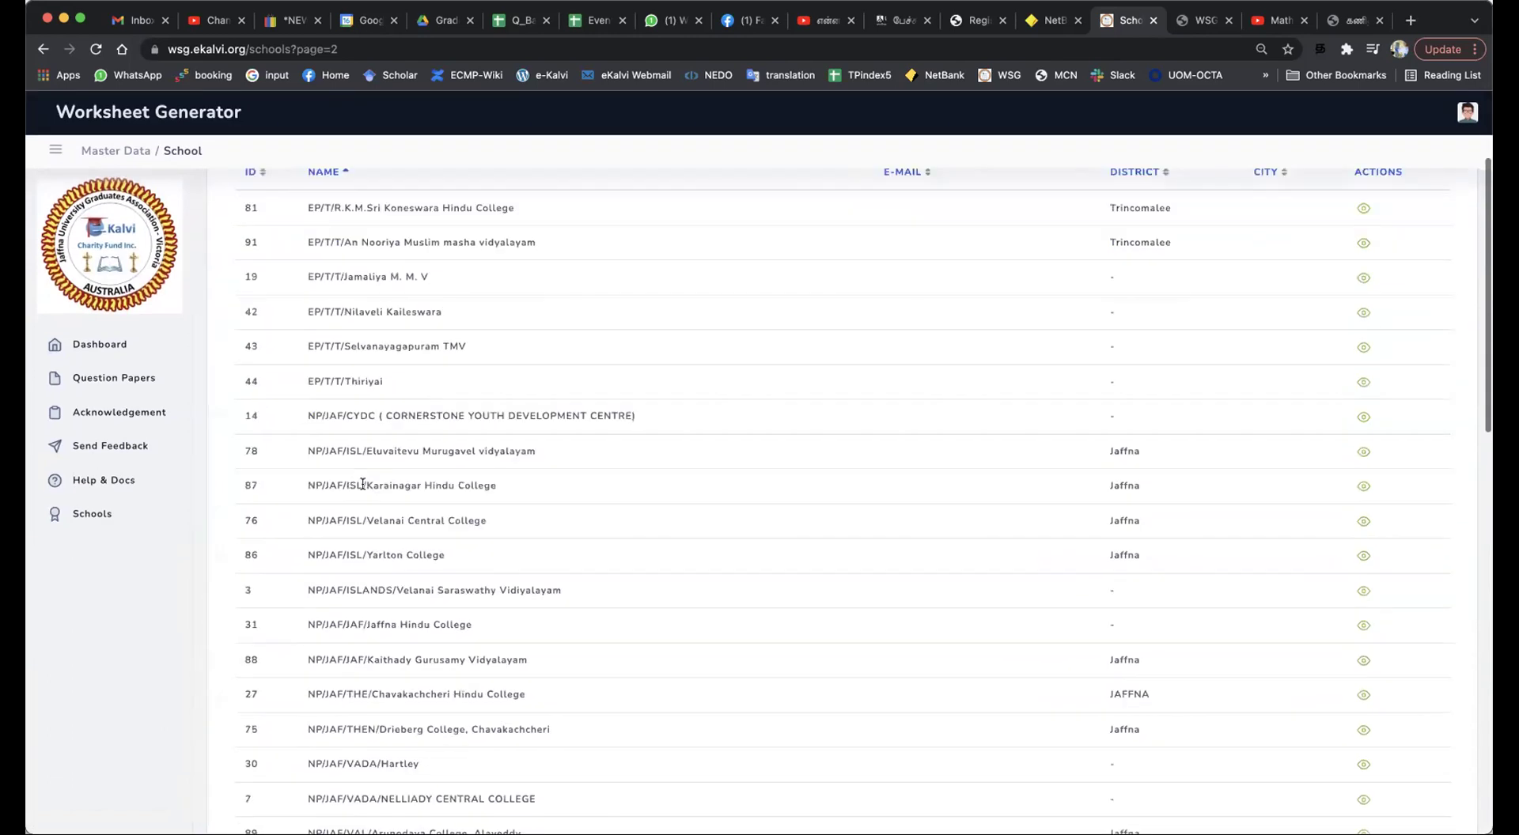
{"action": "scroll", "coordinate": [362, 484], "scroll_direction": "down", "scroll_amount": 1}
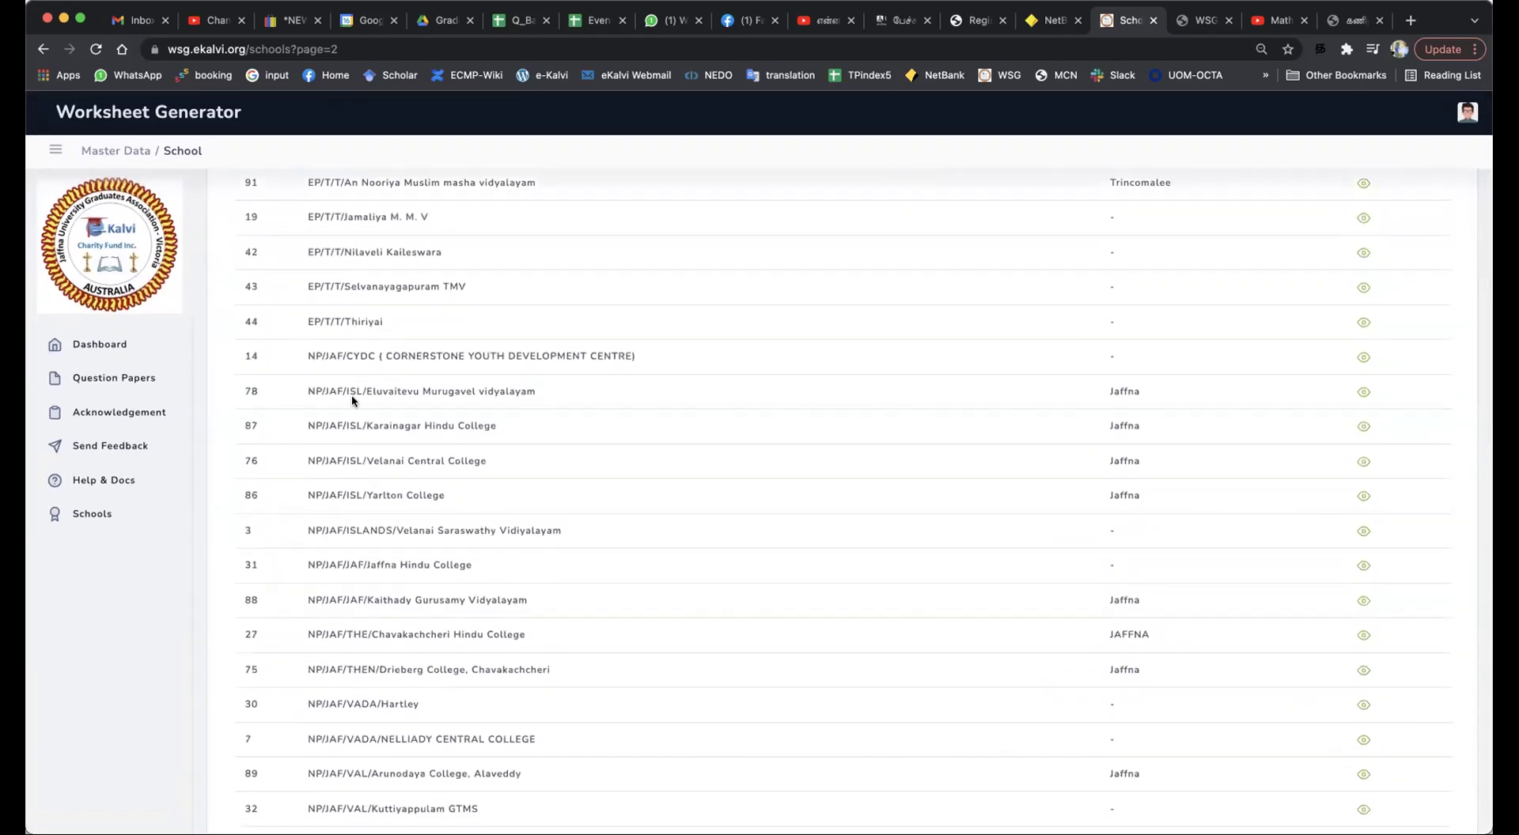
Look over the rest of the second page of schools and open the form for creating a new school.
{"action": "scroll", "coordinate": [347, 463], "scroll_direction": "down", "scroll_amount": 2}
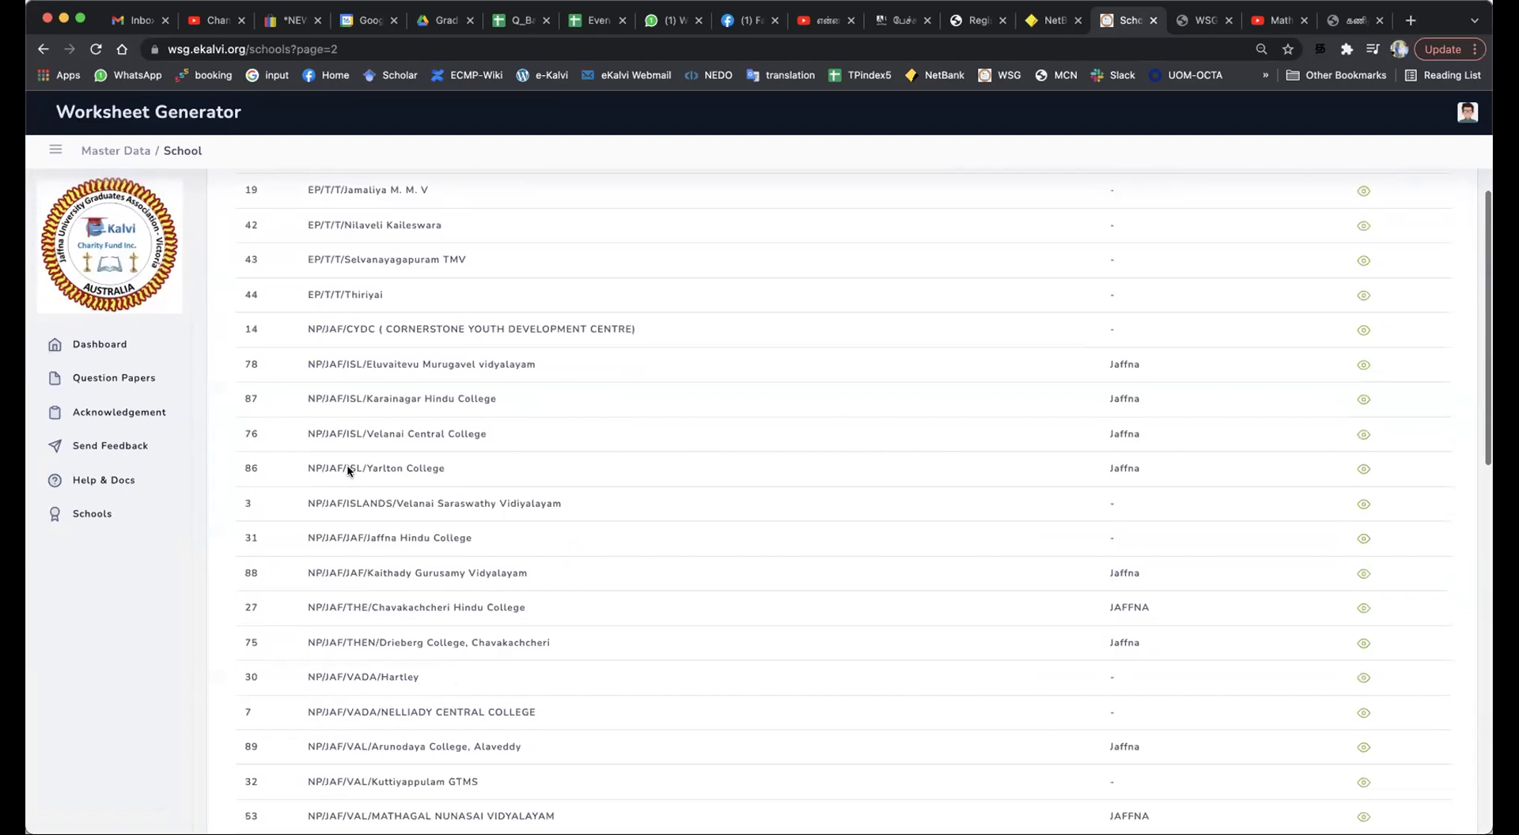
{"action": "scroll", "coordinate": [348, 466], "scroll_direction": "down", "scroll_amount": 3}
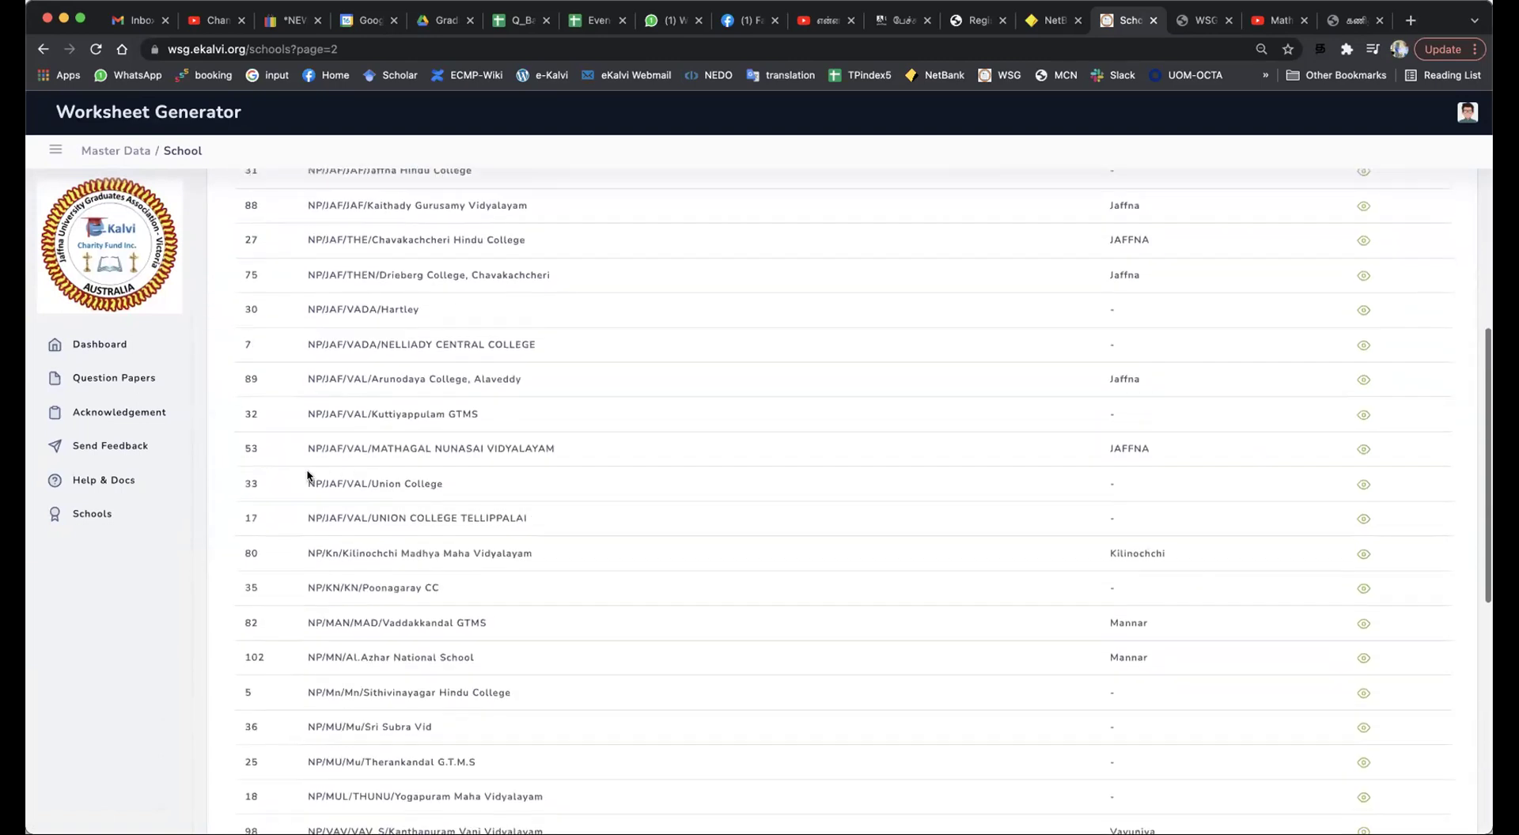
{"action": "scroll", "coordinate": [278, 314], "scroll_direction": "up", "scroll_amount": 8}
{"action": "left_click", "coordinate": [242, 203]}
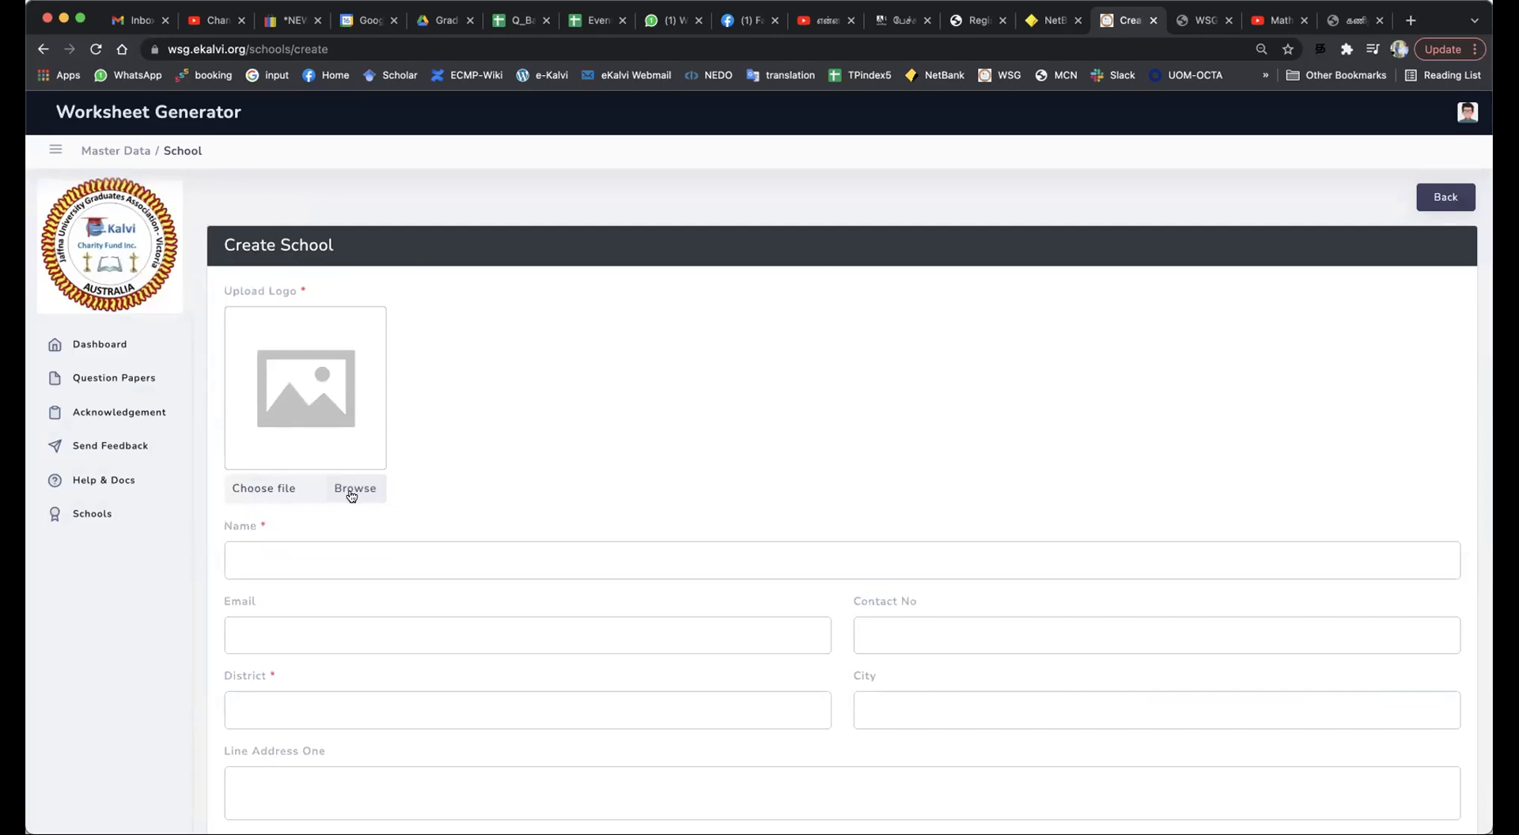
Examine the Create School form's fields, from the logo upload and school name through to the address lines.
{"action": "scroll", "coordinate": [355, 492], "scroll_direction": "down", "scroll_amount": 1}
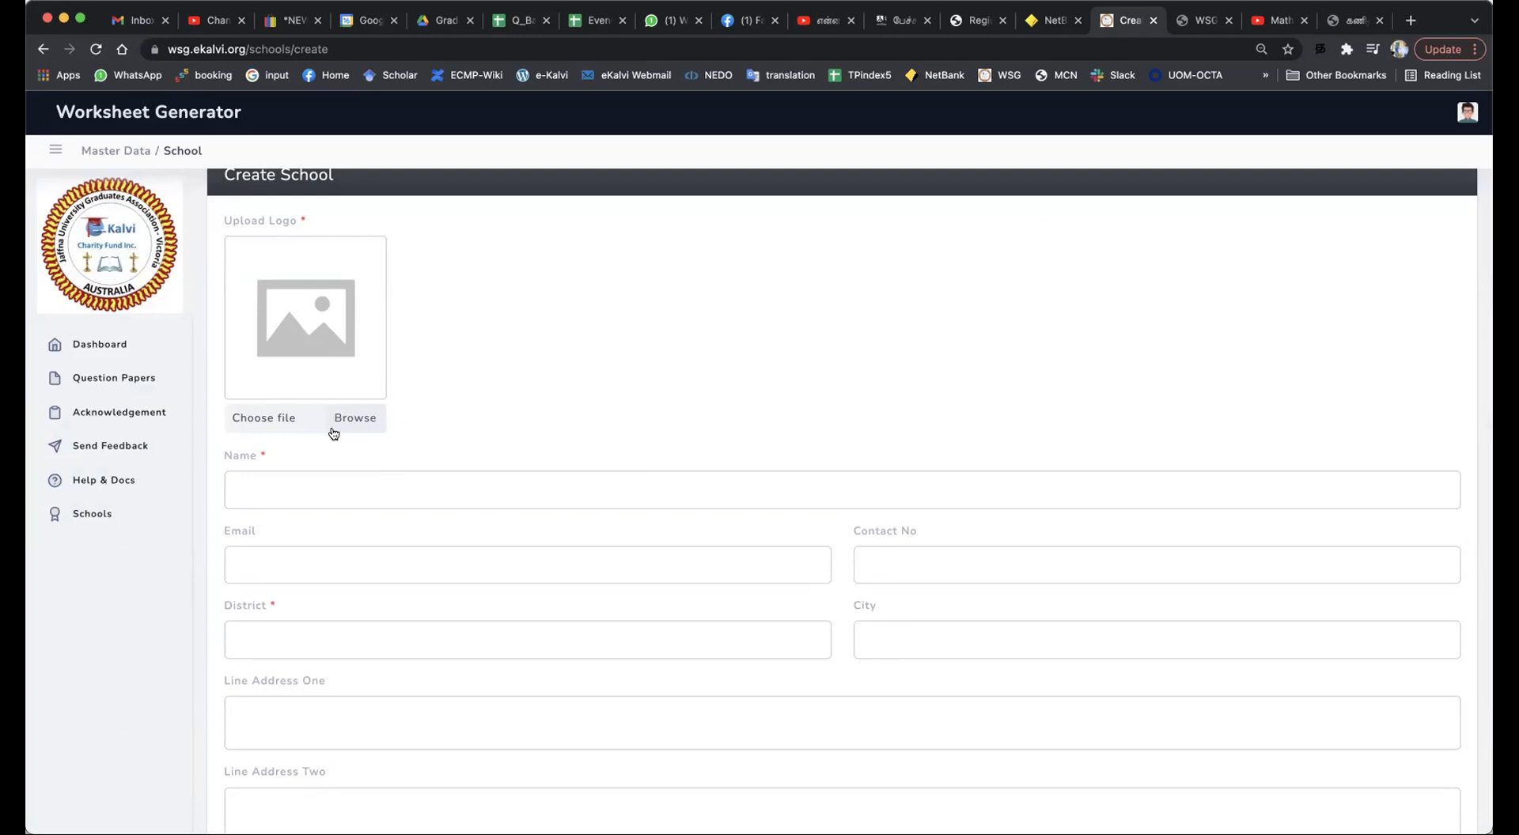
{"action": "left_click", "coordinate": [260, 488]}
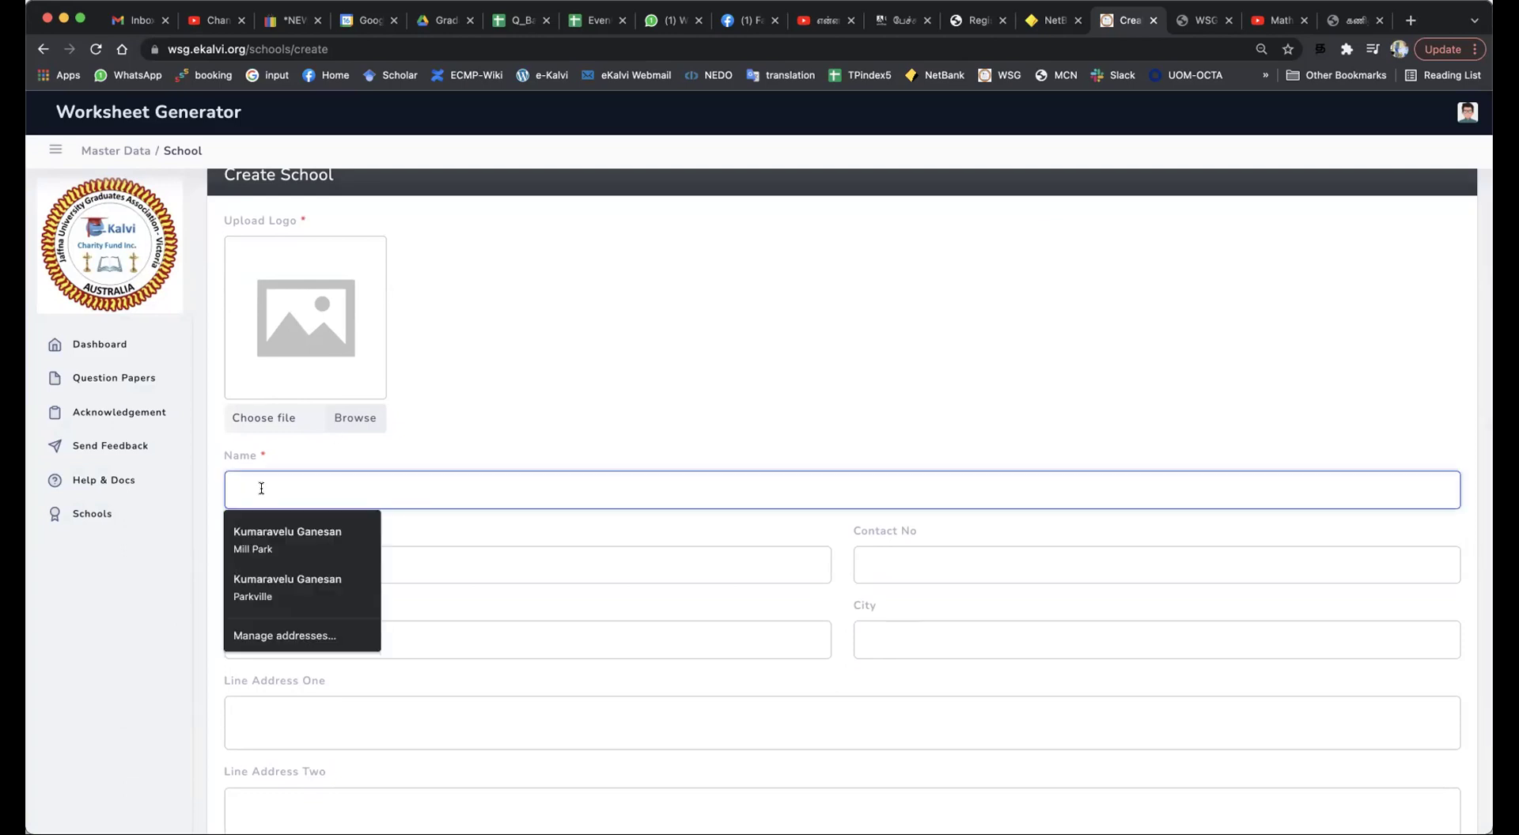
{"action": "left_click", "coordinate": [497, 440]}
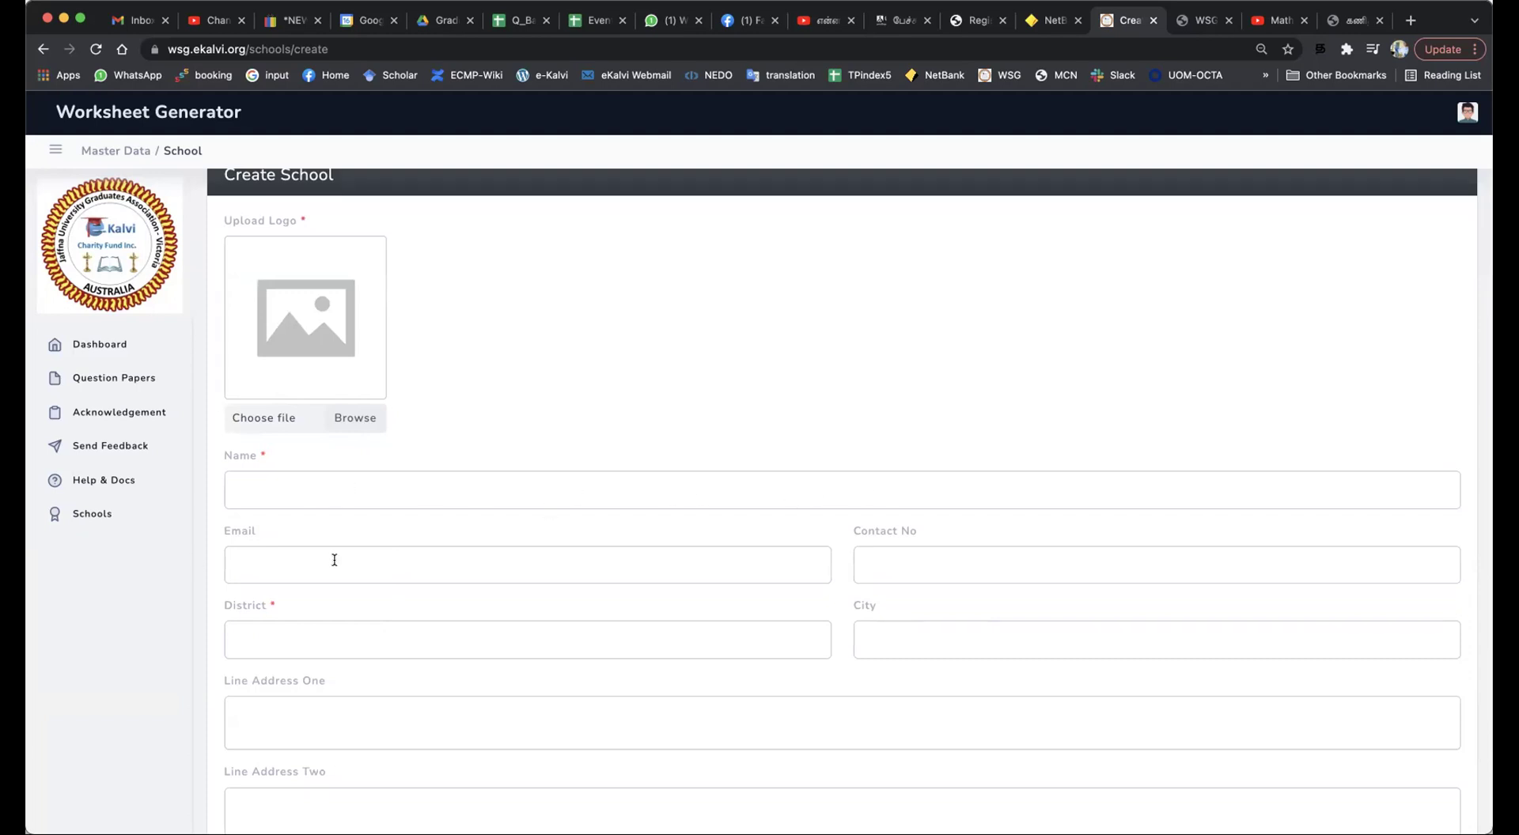
{"action": "scroll", "coordinate": [552, 523], "scroll_direction": "down", "scroll_amount": 3}
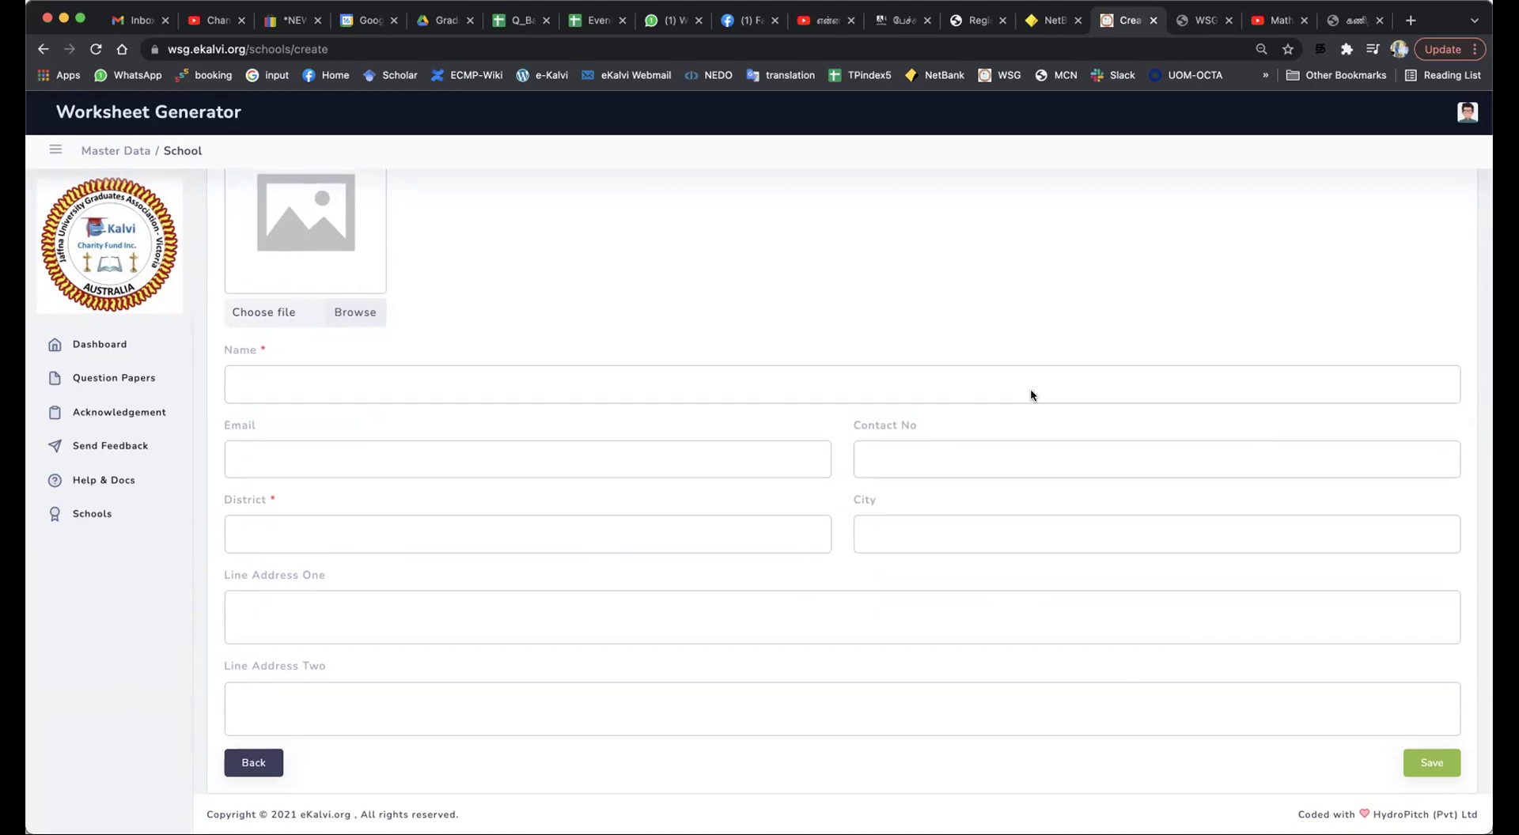
{"action": "scroll", "coordinate": [989, 388], "scroll_direction": "up", "scroll_amount": 5}
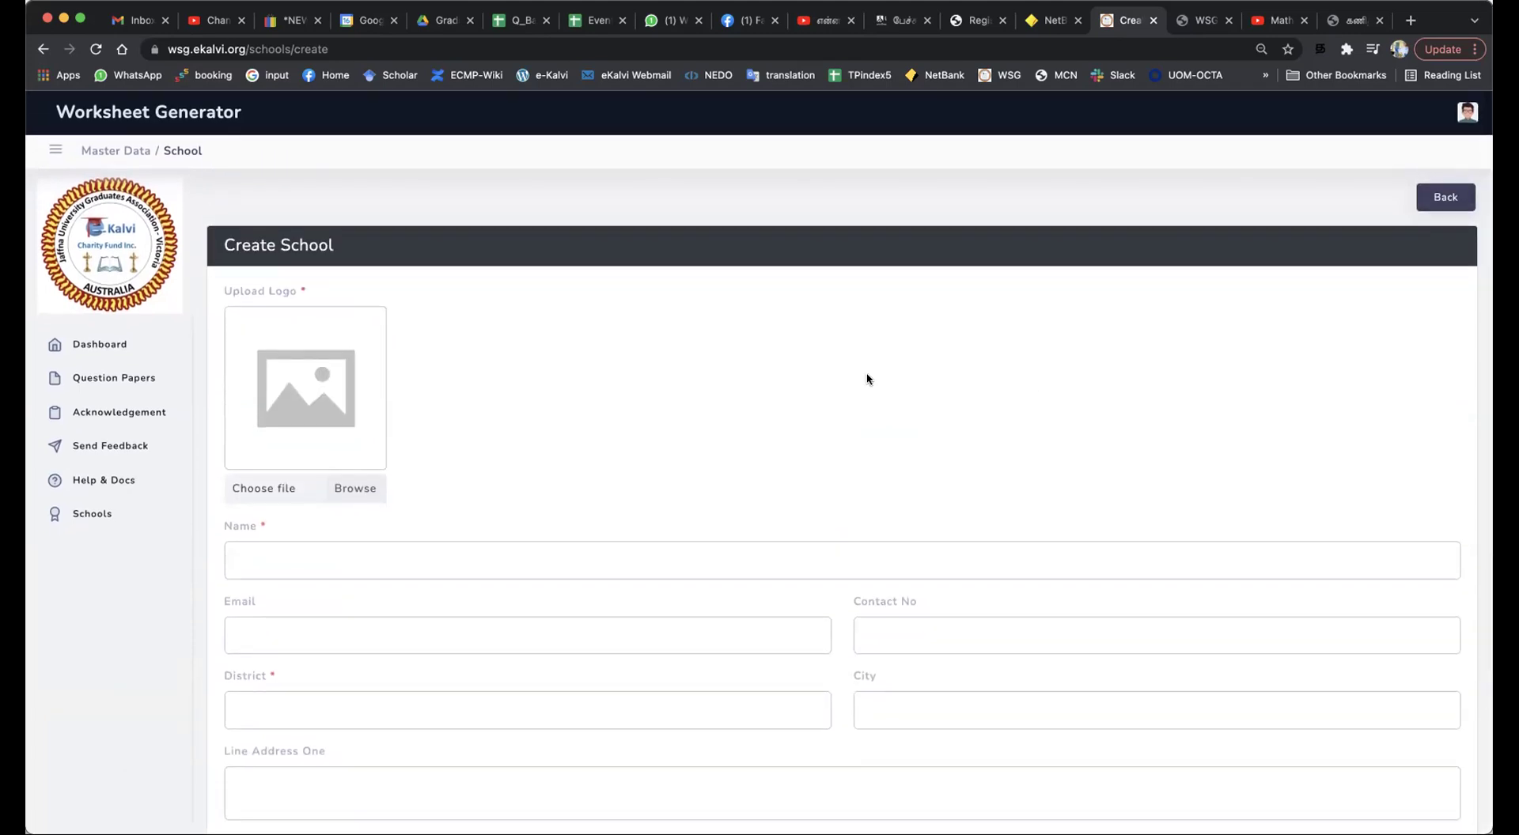